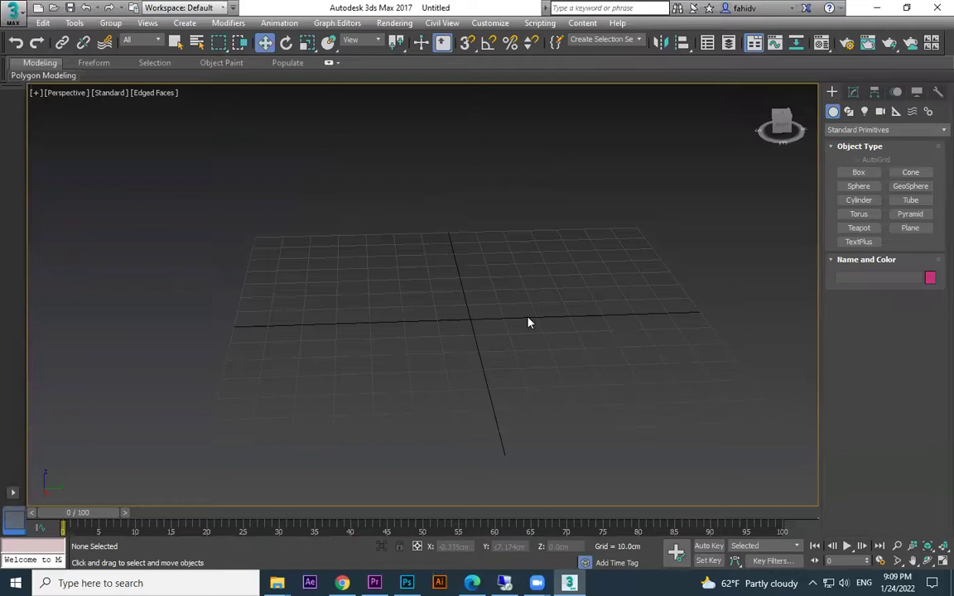
Create a sphere primitive with a radius of about 46 cm and 16 segments near the centre of the grid.
left_click(869, 187)
middle_click_drag(519, 294, 499, 310, "alt")
left_click_drag(500, 309, 566, 401)
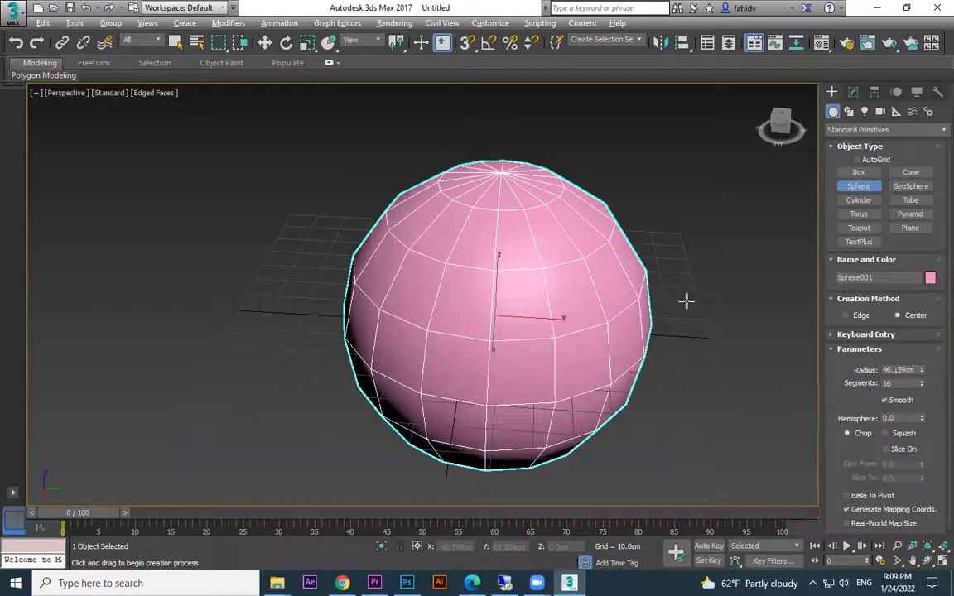
middle_click_drag(687, 301, 705, 279, "alt")
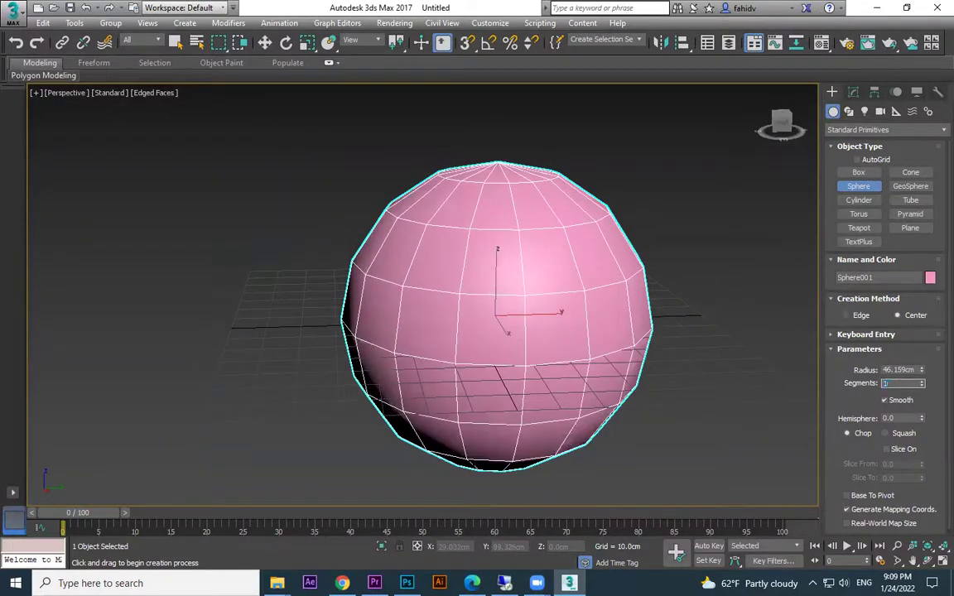
middle_click_drag(653, 292, 547, 240, "alt")
scroll(575, 235, "up", 2)
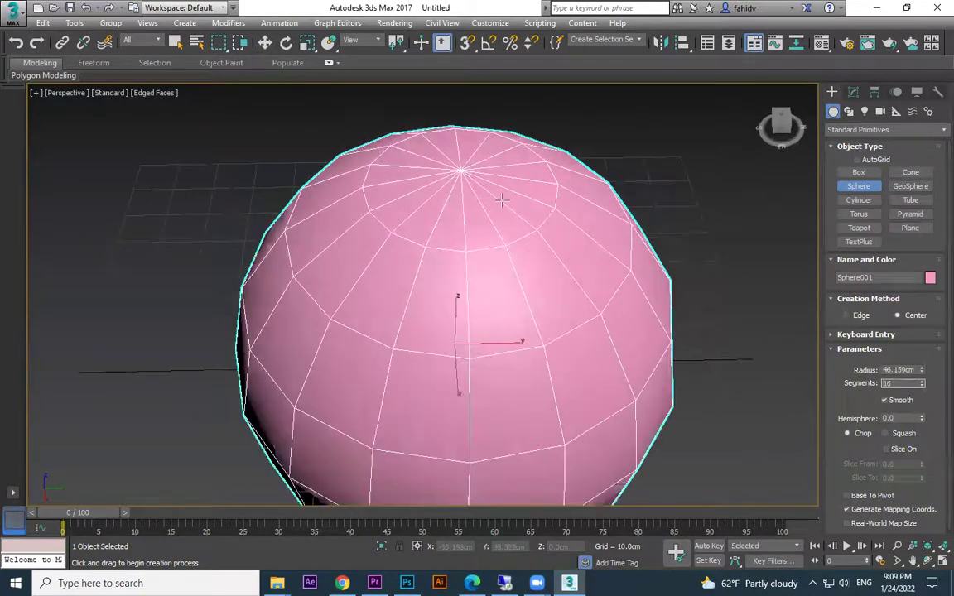
middle_click_drag(551, 282, 582, 229, "alt")
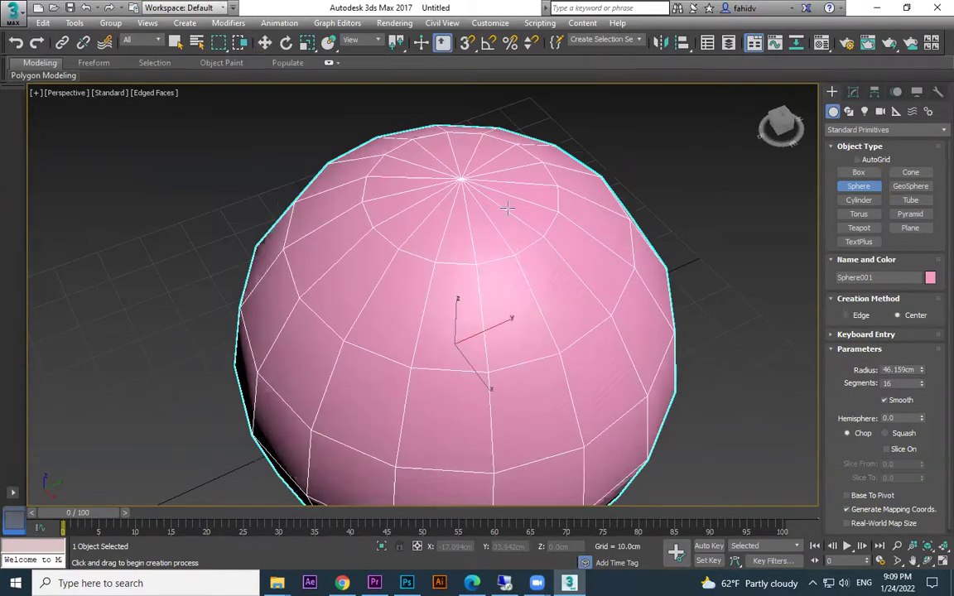
Convert the sphere to an Editable Poly object.
key("w")
right_click(597, 320)
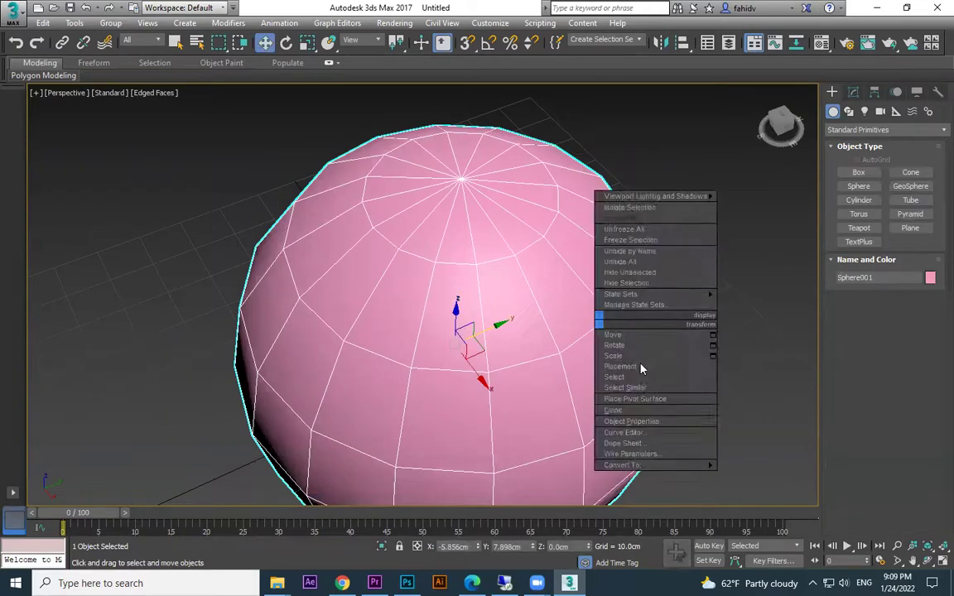
mouse_move(694, 471)
left_click(787, 477)
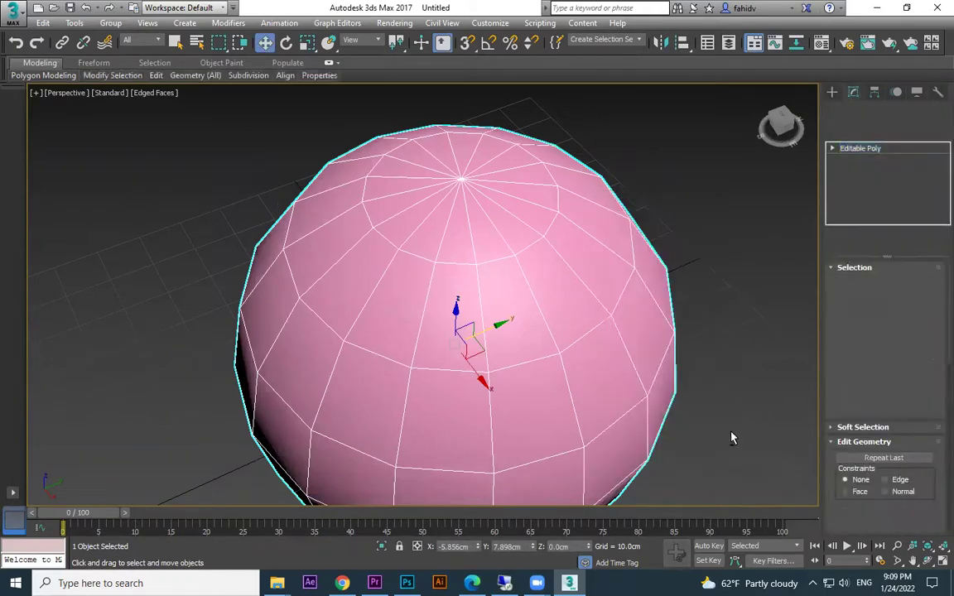
Delete all polygons in the lower half of the sphere, leaving an open-bottomed dome.
middle_click_drag(730, 437, 754, 362, "alt")
left_click(899, 286)
scroll(638, 358, "down", 3)
middle_click_drag(638, 357, 633, 322, "alt")
middle_click_drag(633, 322, 646, 347, "alt")
left_click_drag(668, 320, 265, 513)
key("Delete")
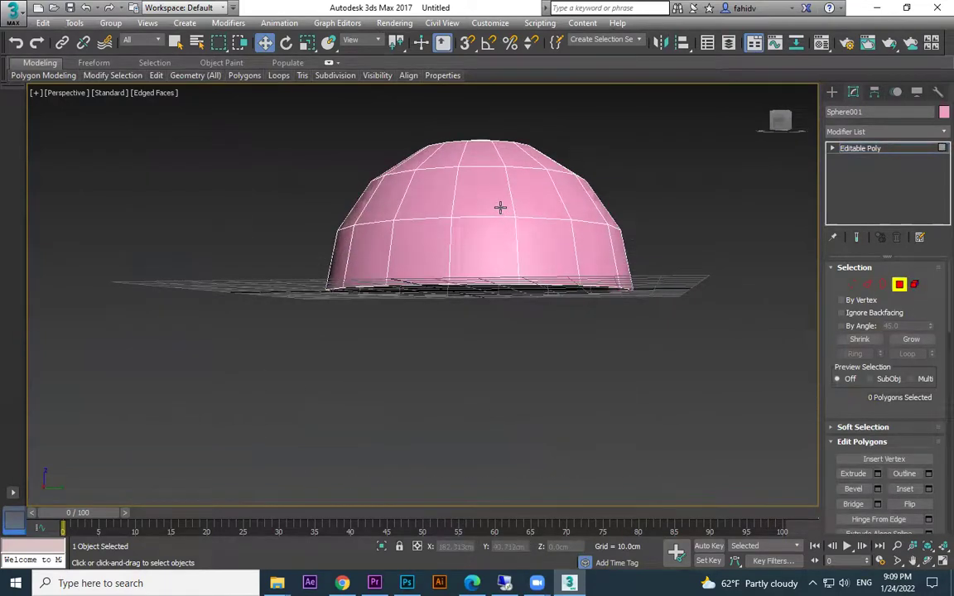
Cut two parallel edges across the cap on the near side of the pole, joining opposite vertices of the innermost ring.
middle_click_drag(500, 207, 534, 217, "alt")
scroll(535, 219, "up", 3)
left_click(867, 284)
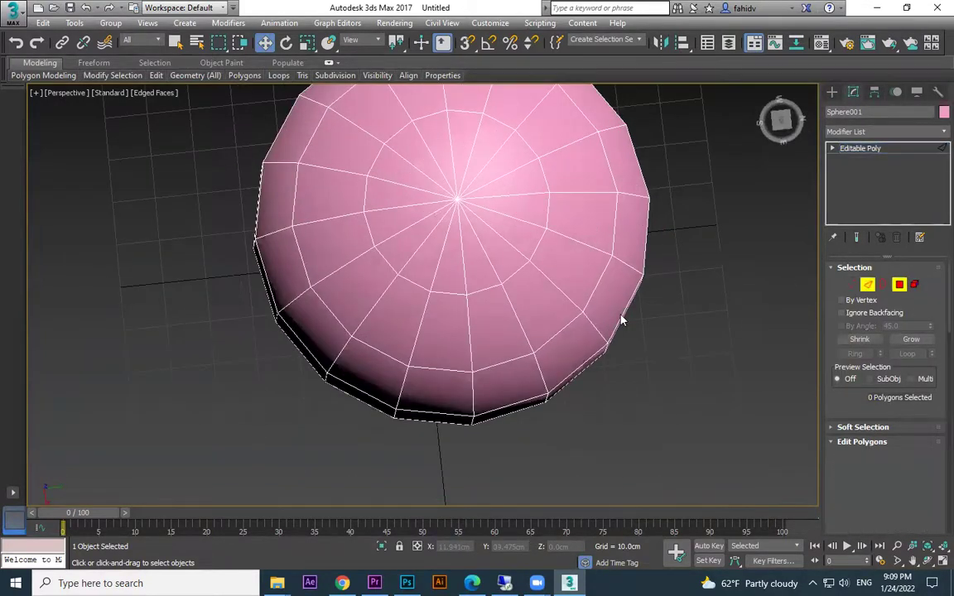
scroll(500, 270, "up", 5)
middle_click_drag(507, 343, 465, 98, "alt")
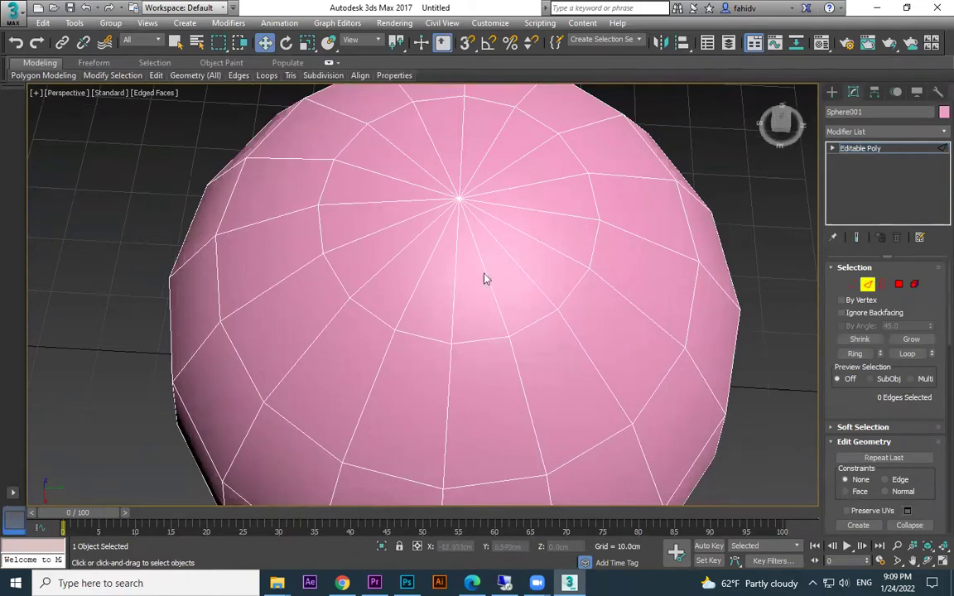
right_click(611, 224)
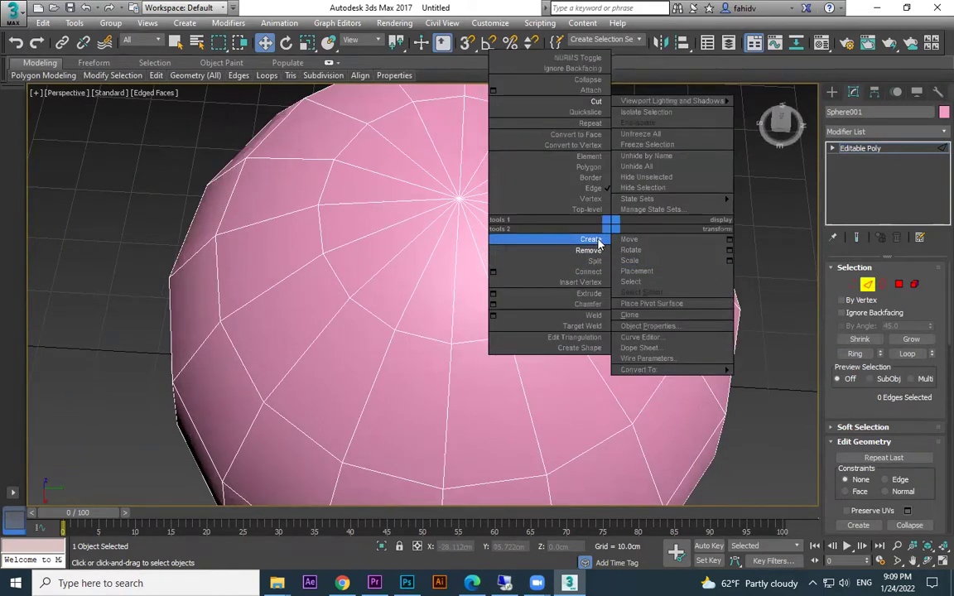
left_click(921, 441)
scroll(922, 447, "down", 2)
scroll(916, 494, "down", 2)
left_click(909, 482)
left_click(351, 298)
left_click(556, 309)
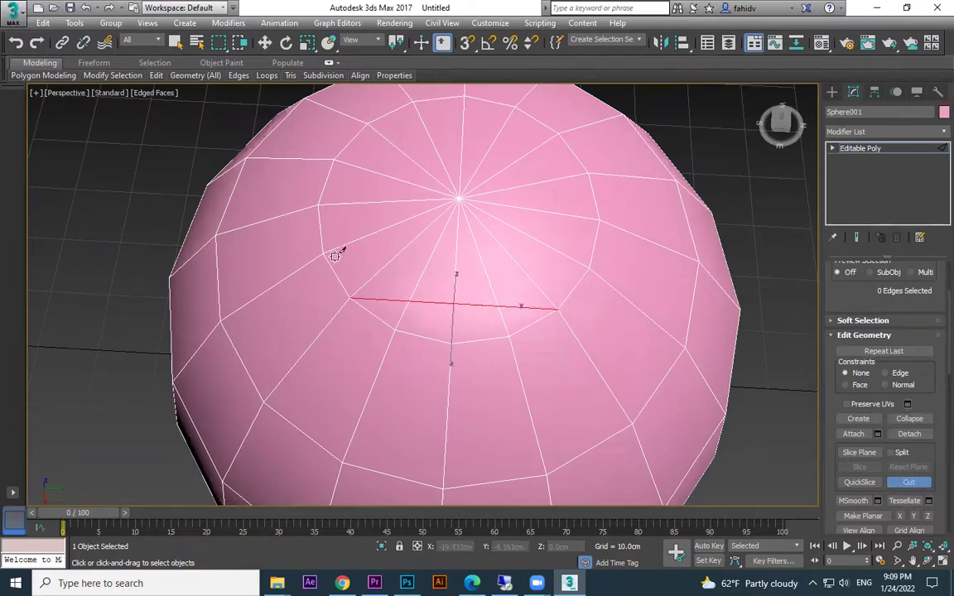
left_click(324, 252)
left_click(590, 267)
right_click(590, 268)
Cut two matching parallel edges across the cap on the far side of the pole between opposite ring vertices.
middle_click_drag(471, 252, 473, 264)
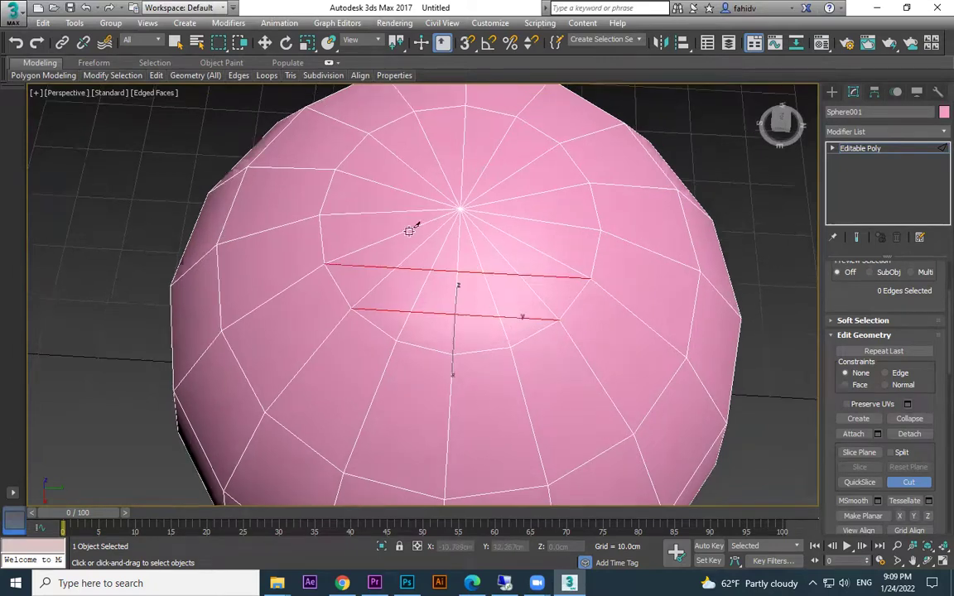
left_click(333, 170)
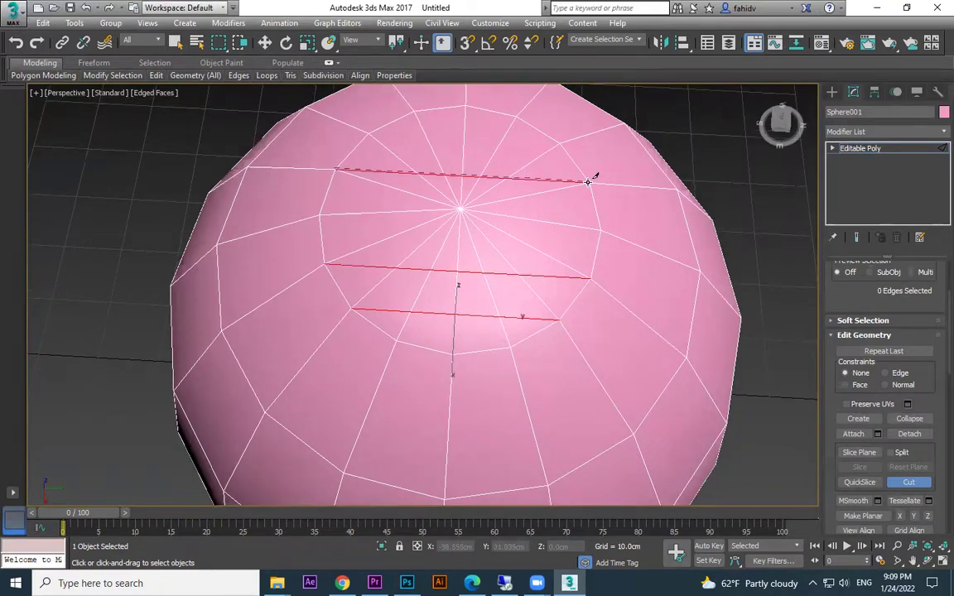
left_click(588, 181)
left_click(369, 132)
left_click(560, 142)
right_click(561, 143)
middle_click_drag(590, 248, 600, 266)
key("w")
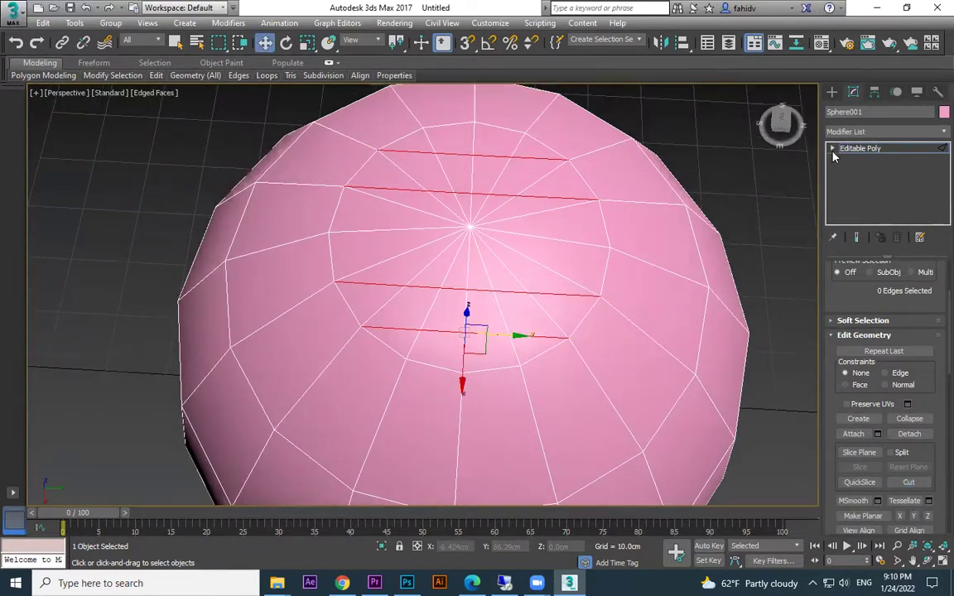
Remove the twelve diagonal edges converging on the pole, keeping the four edges that form the perpendicular cross.
left_click(861, 148)
left_click(855, 171)
left_click(551, 321)
left_click(514, 274)
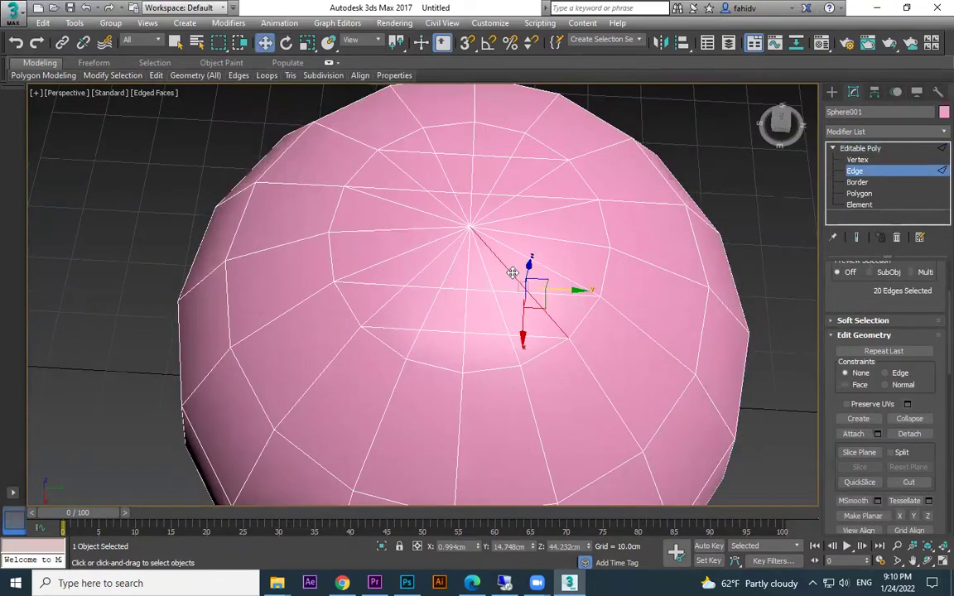
left_click(502, 314, "ctrl")
left_click(486, 273, "ctrl")
left_click(512, 347, "ctrl")
left_click(414, 342, "ctrl")
left_click(434, 304, "ctrl")
left_click(442, 278, "ctrl")
left_click(428, 267, "ctrl")
left_click(389, 300, "ctrl")
left_click(385, 258, "ctrl")
left_click(405, 207, "ctrl")
left_click(439, 201, "ctrl")
left_click(413, 180, "ctrl")
left_click(440, 170, "ctrl")
left_click(430, 146, "ctrl")
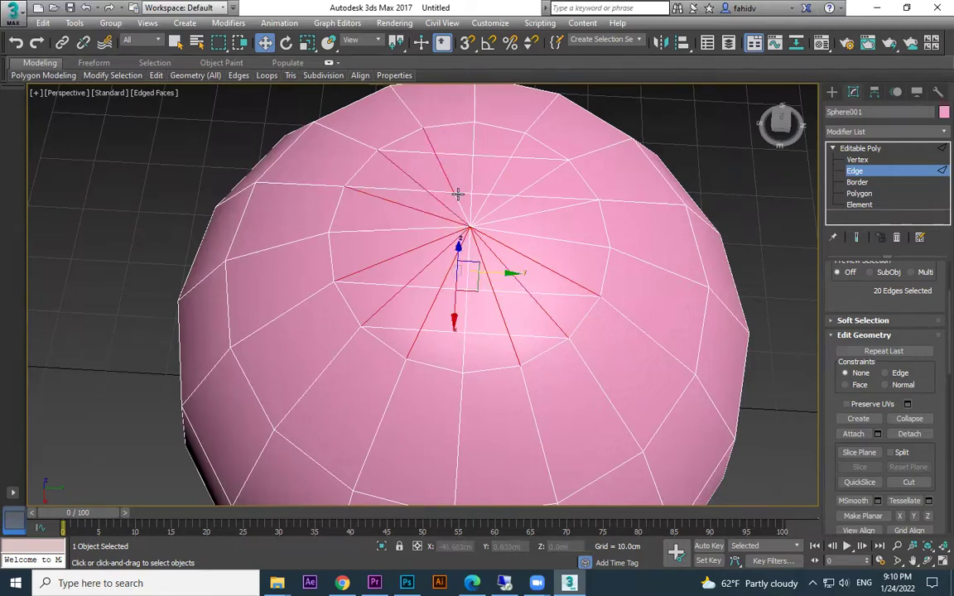
left_click(459, 203, "ctrl")
left_click(485, 203, "ctrl")
left_click(498, 176, "ctrl")
left_click(516, 146, "ctrl")
left_click(533, 184, "ctrl")
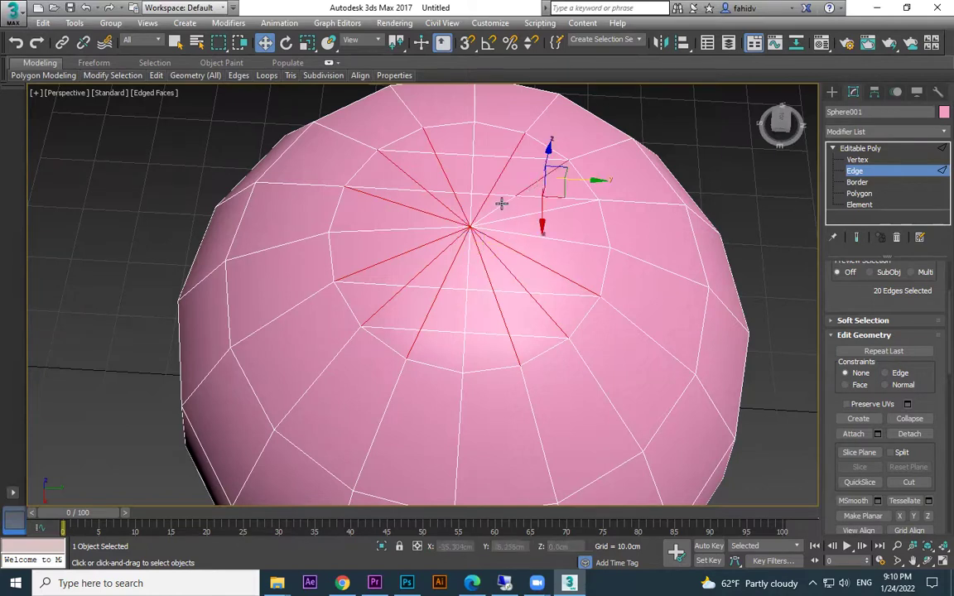
left_click(515, 216, "ctrl")
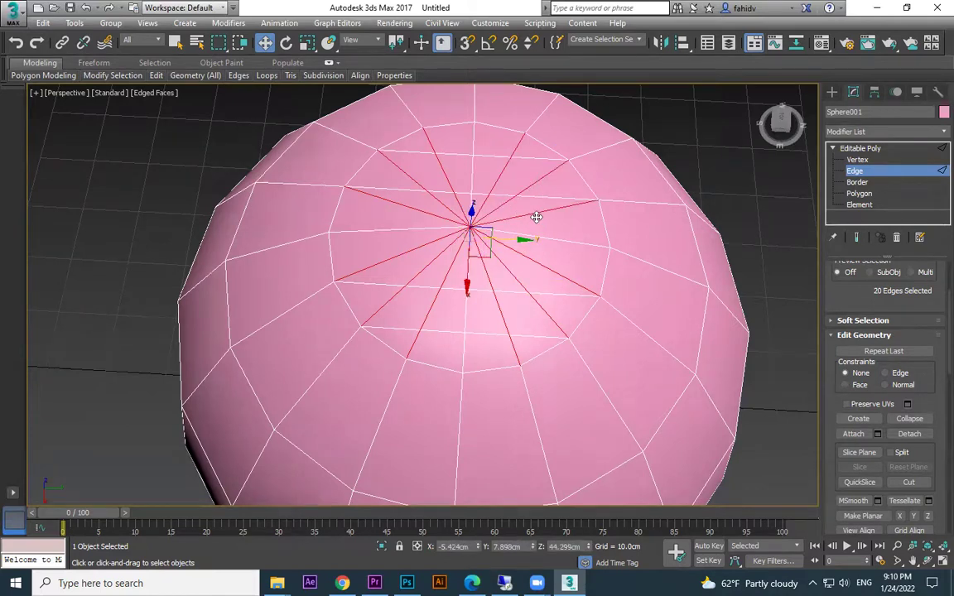
key("Delete")
key("ctrl+z")
right_click(535, 214)
left_click(521, 236)
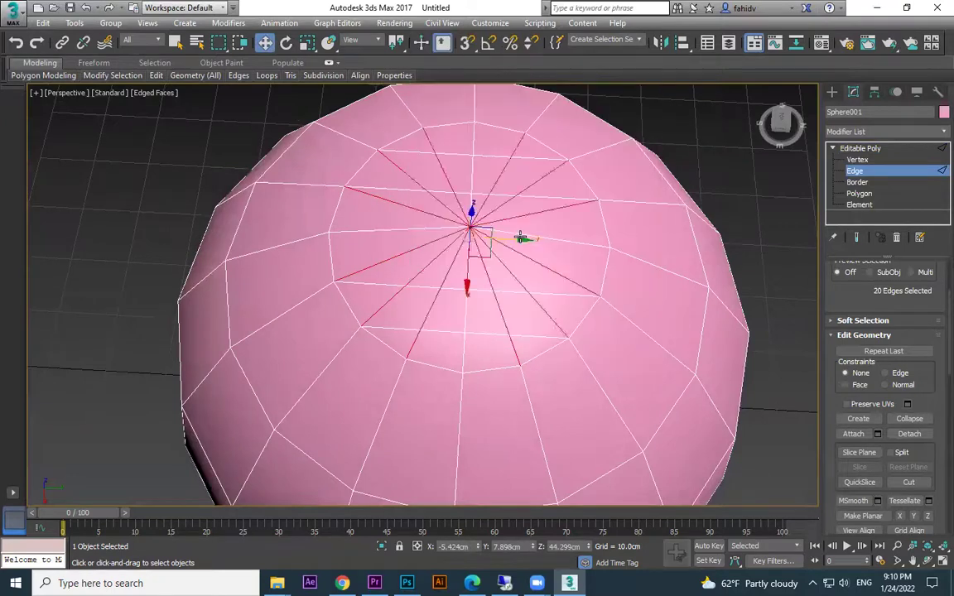
In the top view, remove the leftover vertices along the four cut edges, keeping those on the horizontal centre line.
left_click(858, 159)
middle_click_drag(485, 230, 524, 263, "alt")
key("t")
scroll(387, 260, "up", 4)
scroll(397, 248, "up", 4)
left_click_drag(430, 352, 435, 310)
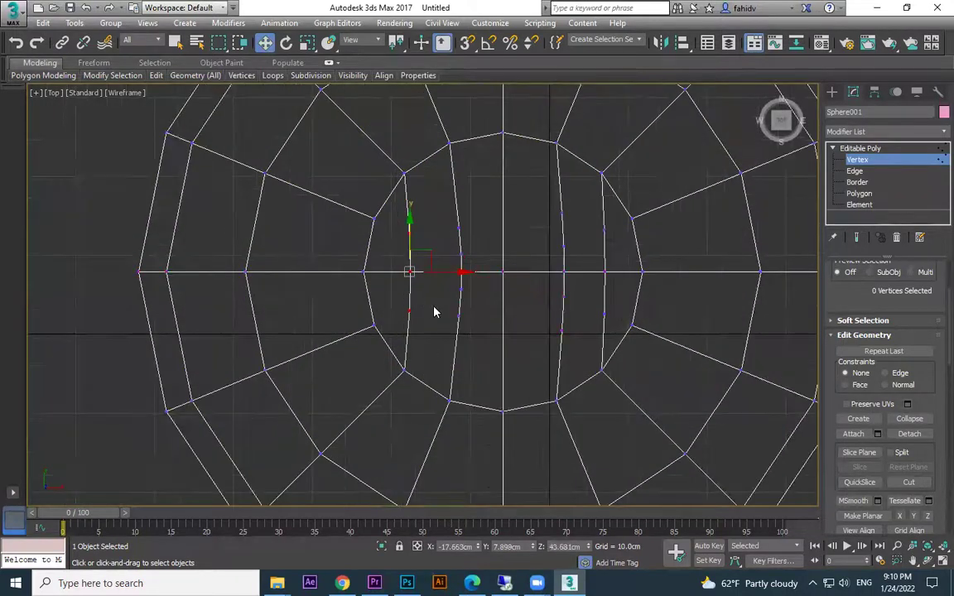
left_click_drag(478, 267, 477, 266, "ctrl")
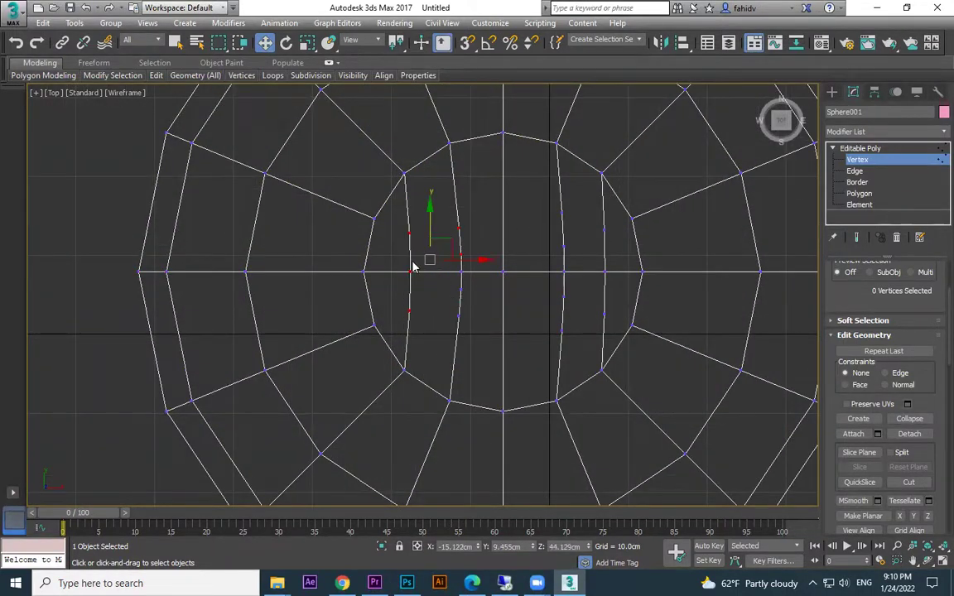
left_click(407, 238)
left_click_drag(595, 247, 395, 263)
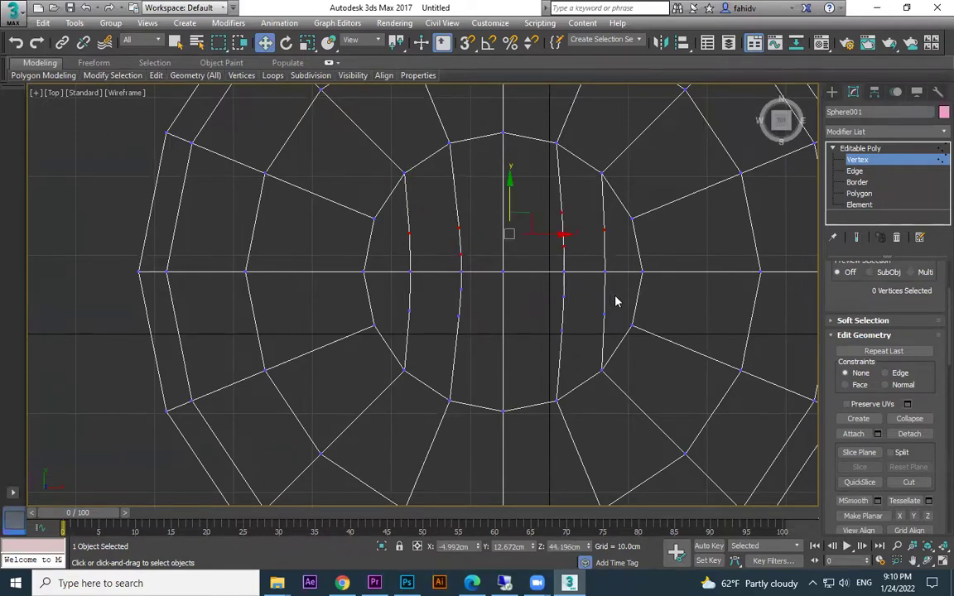
key("F3")
key("F4")
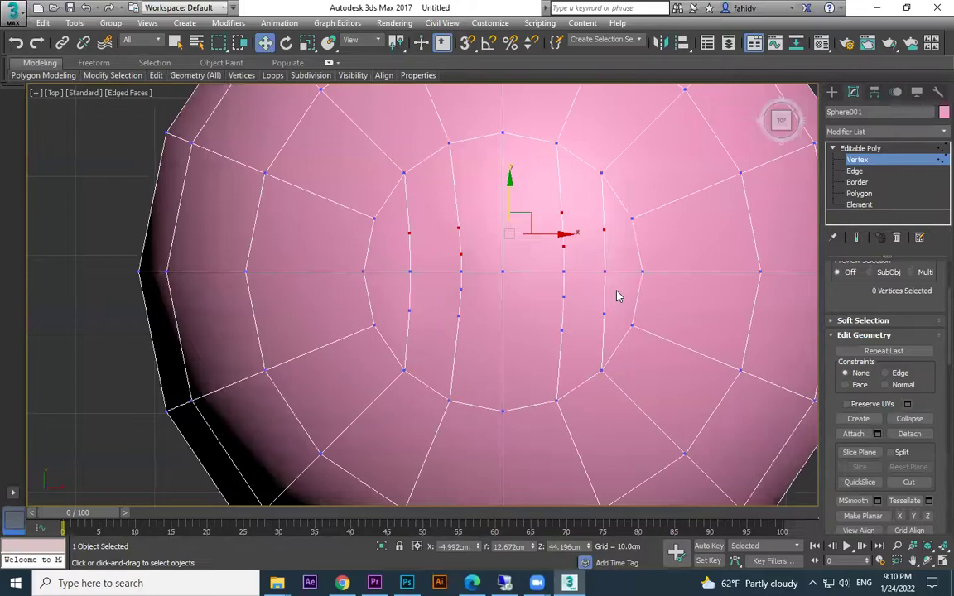
left_click_drag(617, 300, 406, 352, "ctrl")
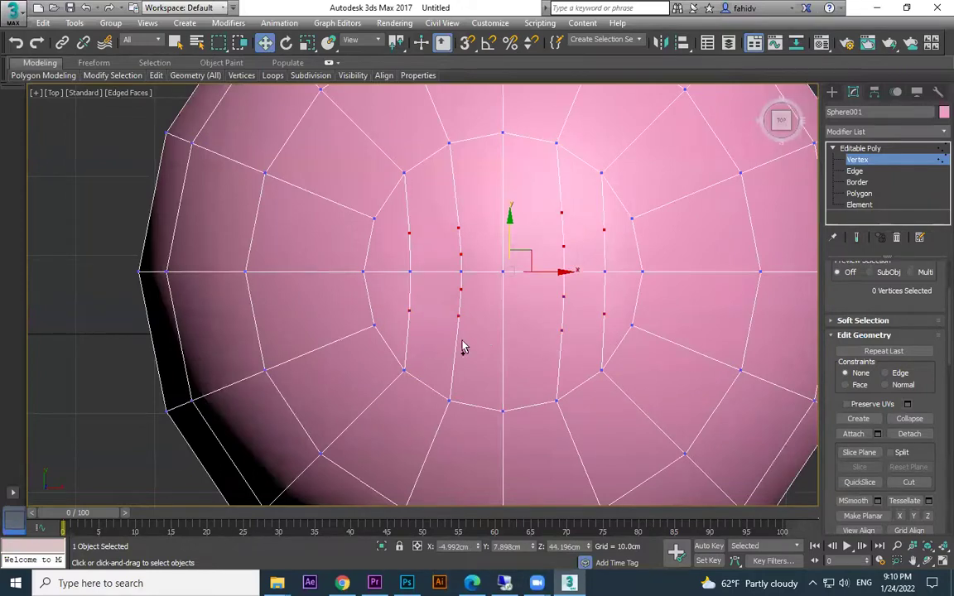
right_click(546, 316)
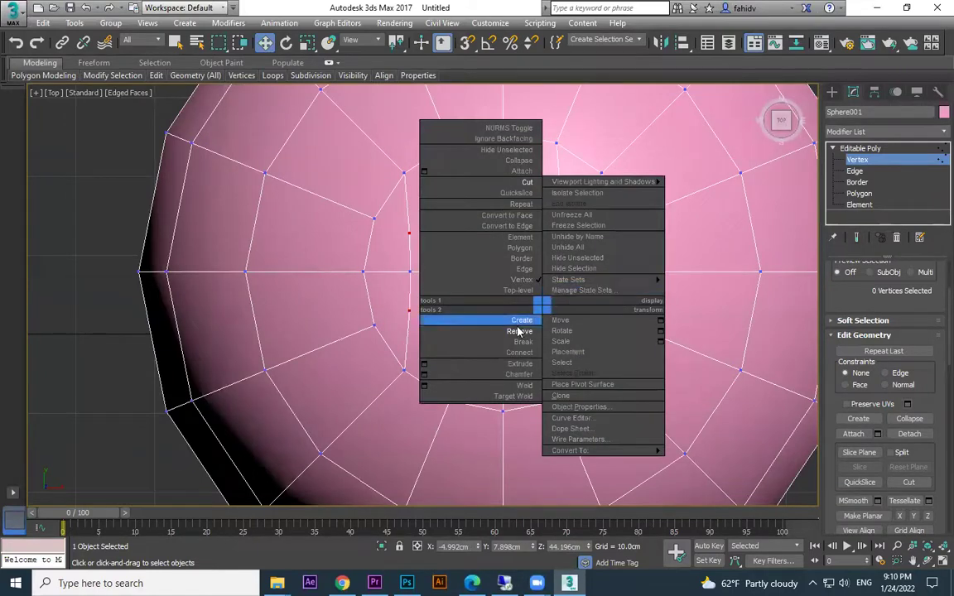
left_click(531, 323)
Scale the five inner centre-line vertices along X to about 62 percent so they sit closer to the pole.
left_click_drag(622, 260, 396, 305)
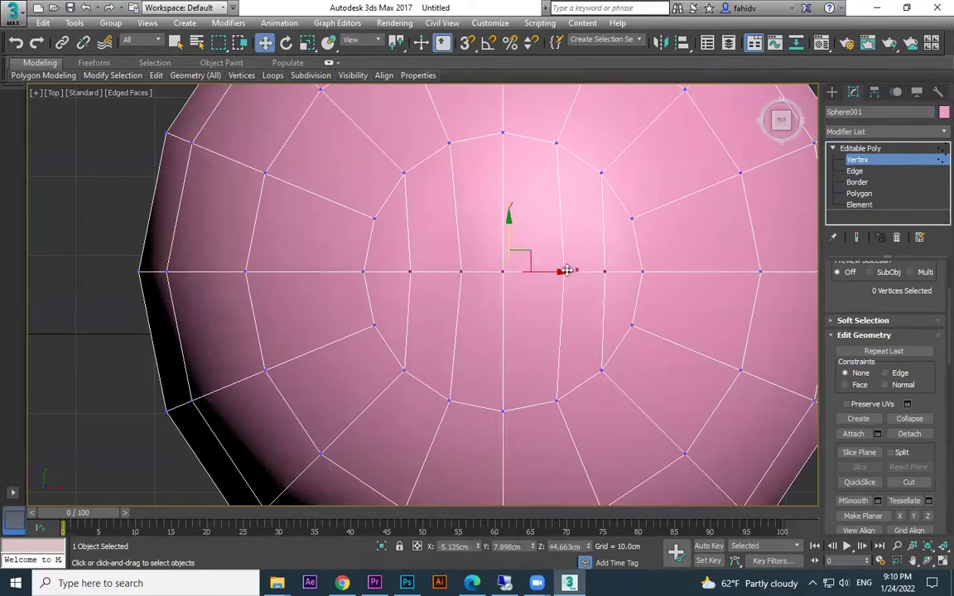
key("r")
left_click_drag(568, 270, 538, 270)
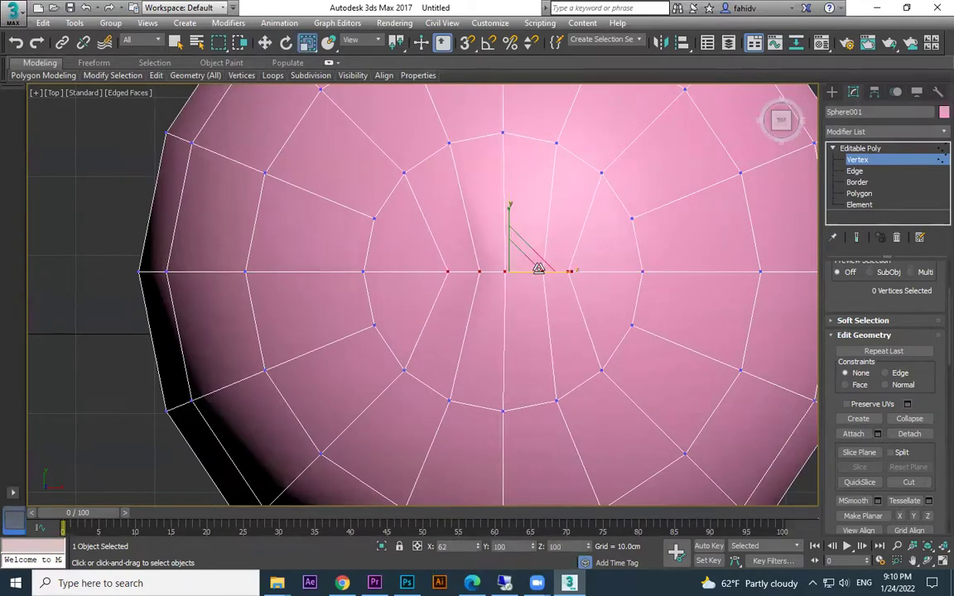
In the front view, raise the two vertices flanking the dome's peak to round off the top profile.
key("f")
middle_click_drag(477, 208, 515, 273)
scroll(445, 179, "up", 3)
middle_click_drag(445, 180, 488, 258)
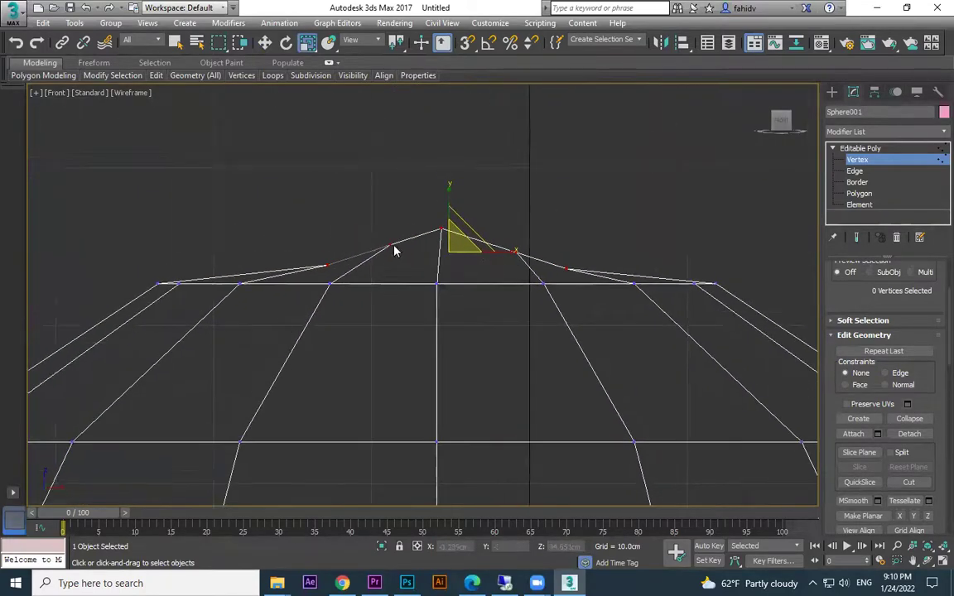
left_click(386, 244)
left_click(517, 250, "ctrl")
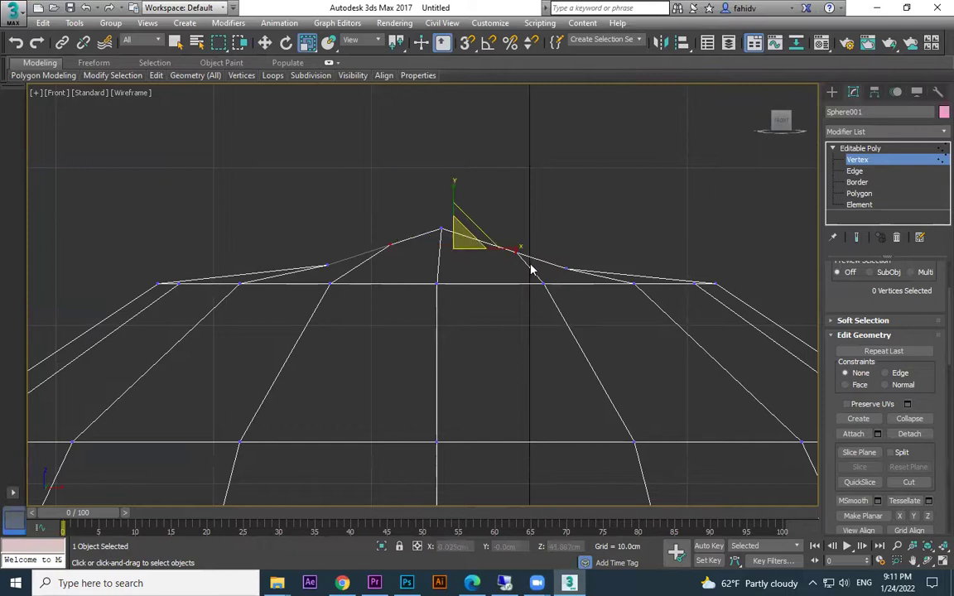
key("e")
key("w")
left_click_drag(454, 198, 454, 186)
Raise the two outer vertices of the cap's top profile and fine-tune each one to follow the dome's curve.
left_click(566, 268)
left_click_drag(344, 279, 345, 279, "ctrl")
left_click_drag(450, 219, 451, 199)
mouse_move(503, 220)
left_mouse_down()
mouse_move(538, 262)
mouse_move(516, 234)
left_mouse_up()
left_click(567, 247)
left_click(329, 243)
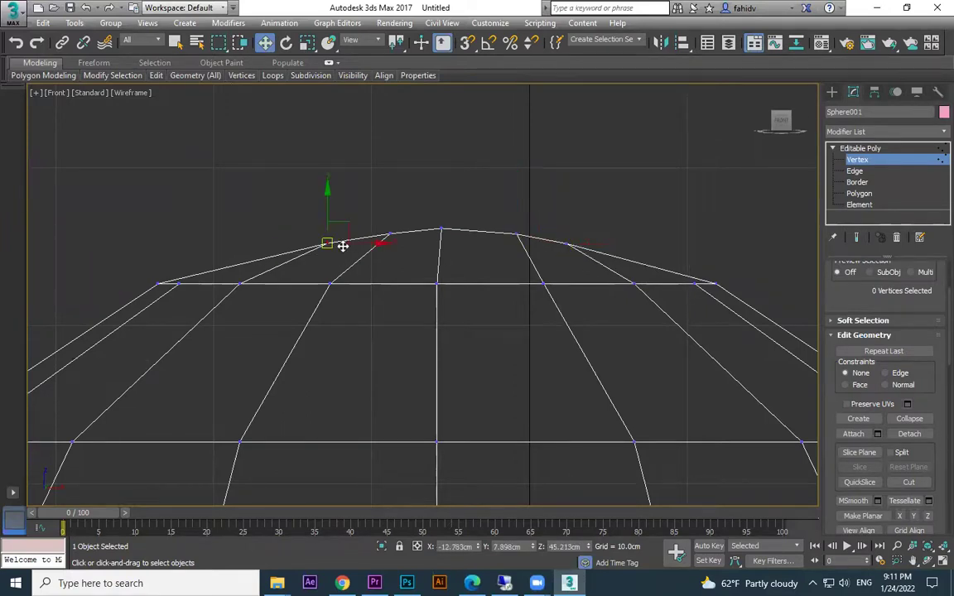
left_click_drag(330, 242, 327, 242)
left_click_drag(589, 264, 567, 241)
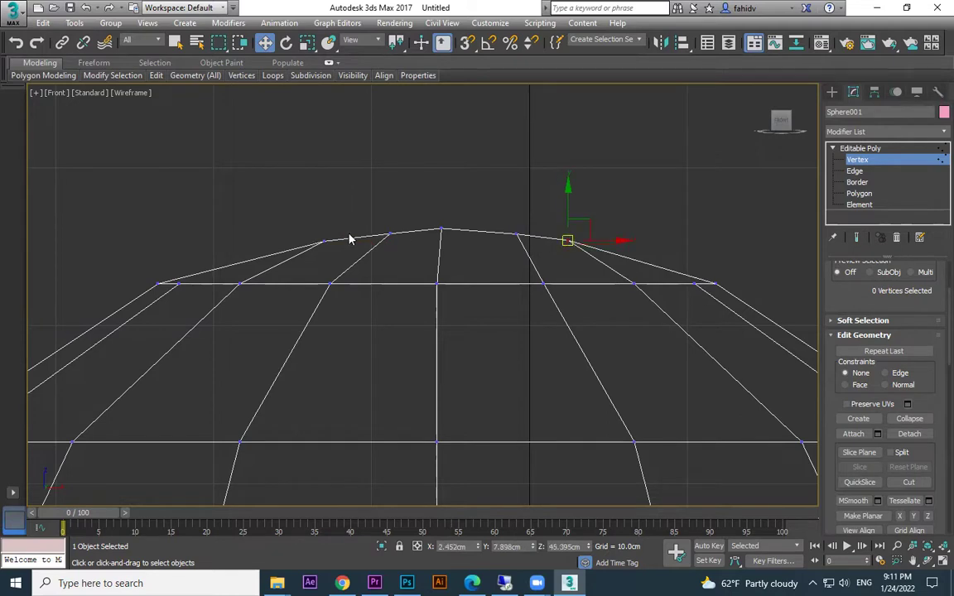
Leave vertex editing and show the whole dome in the perspective view with nothing selected.
middle_click_drag(702, 285, 695, 307)
key("p")
mouse_move(572, 261)
middle_mouse_down()
mouse_move(623, 364)
mouse_move(517, 273)
mouse_move(510, 243)
mouse_move(586, 219)
mouse_move(545, 230)
mouse_move(549, 266)
mouse_move(563, 249)
middle_mouse_up()
left_click(832, 93)
left_click(680, 166)
scroll(649, 216, "down", 5)
middle_click_drag(626, 275, 598, 251)
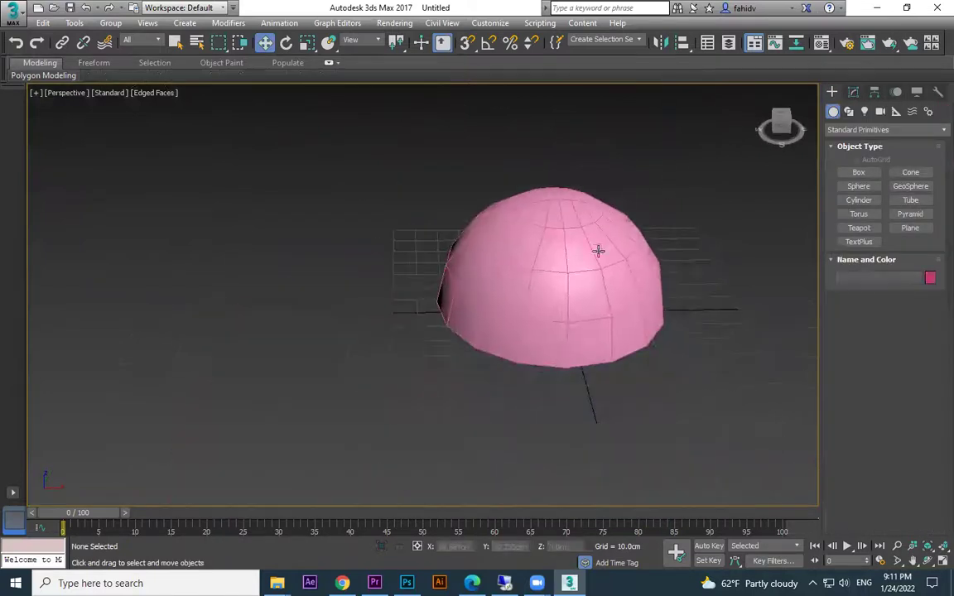
Select the half-sphere dome and add a Symmetry modifier to it.
left_click(600, 252)
scroll(639, 258, "up", 2)
left_click(853, 92)
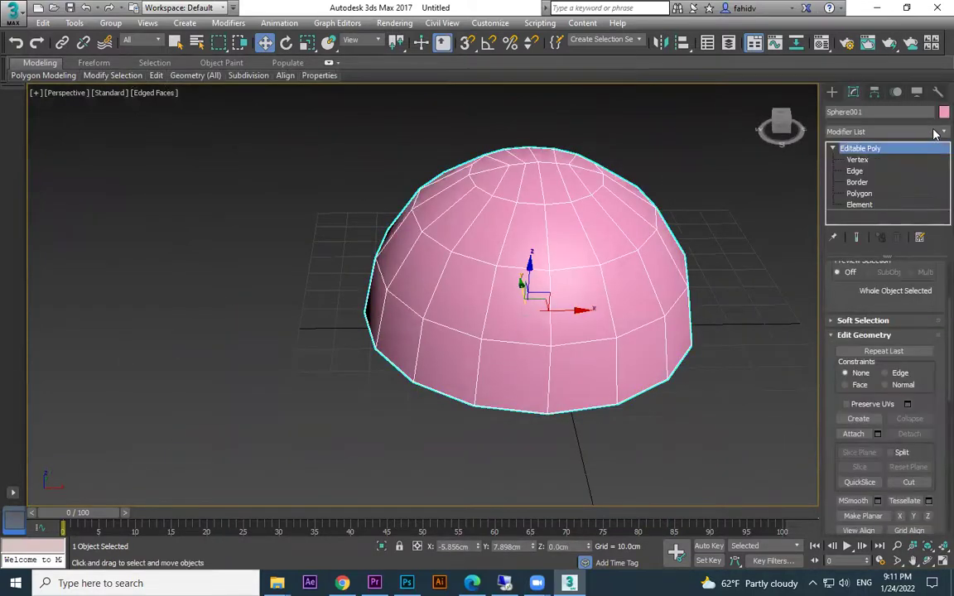
left_click(936, 132)
scroll(931, 150, "down", 4)
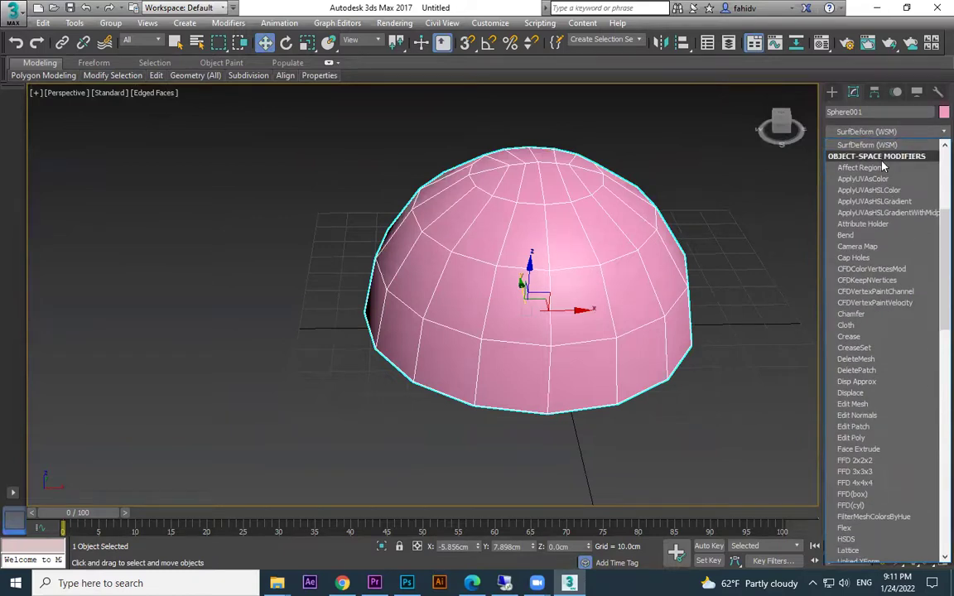
scroll(882, 348, "down", 20)
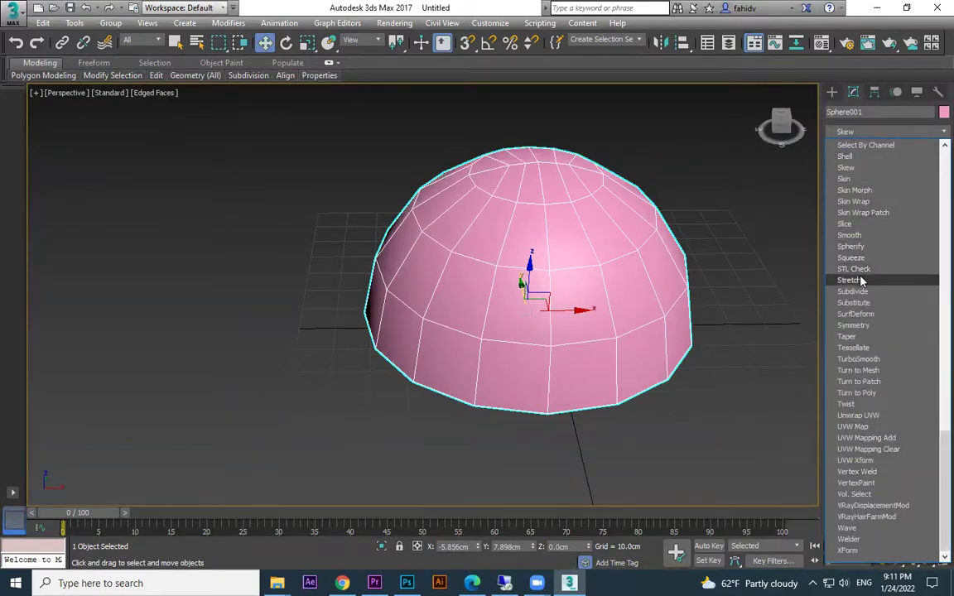
left_click(854, 325)
Set the Symmetry mirror axis to Z to complete the sphere, and inspect it deselected.
middle_click_drag(703, 367, 661, 303)
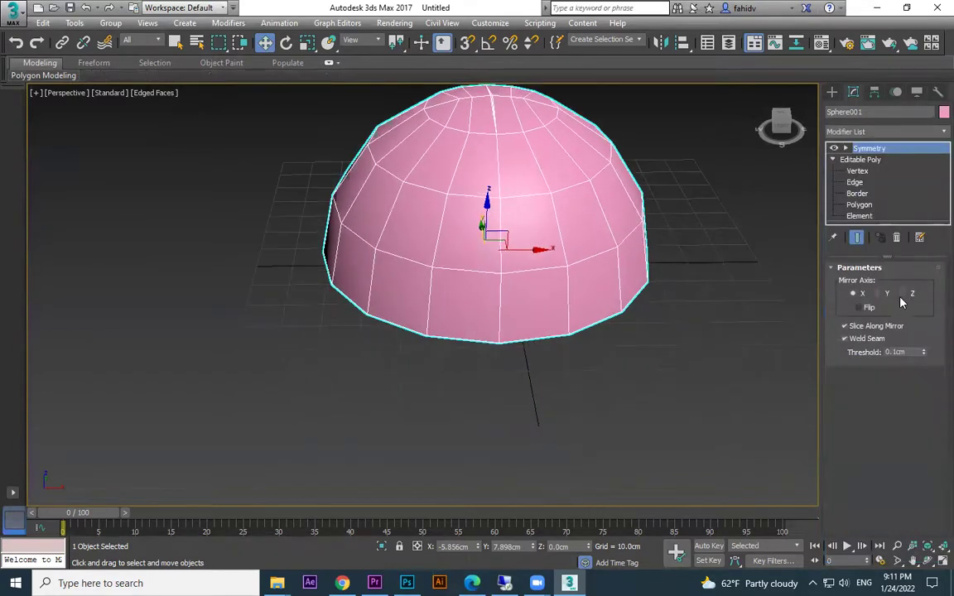
left_click(903, 293)
middle_click_drag(767, 365, 571, 238, "alt")
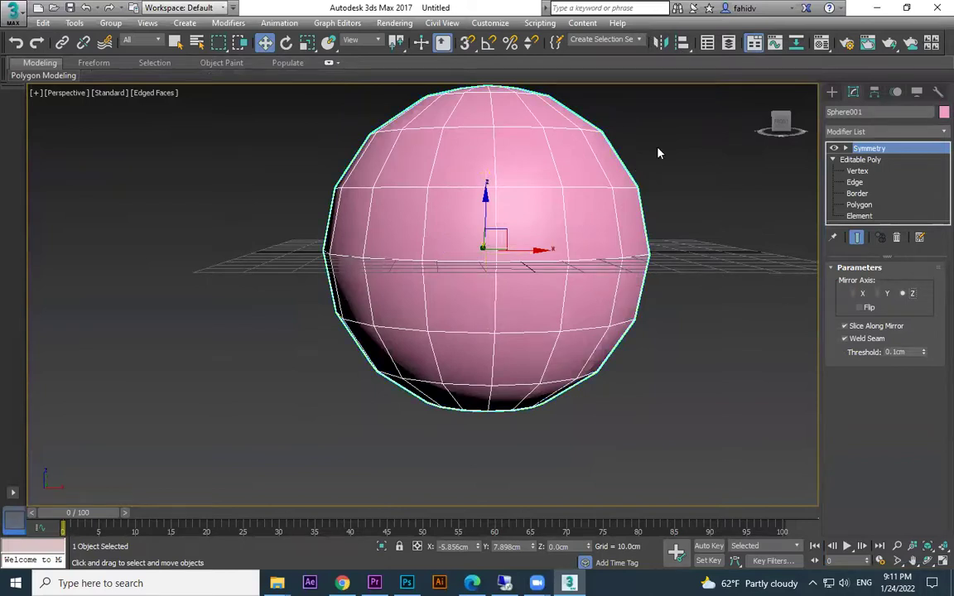
scroll(623, 314, "up", 2)
left_click(748, 282)
middle_click_drag(628, 237, 729, 90, "alt")
middle_click_drag(733, 223, 733, 312, "alt")
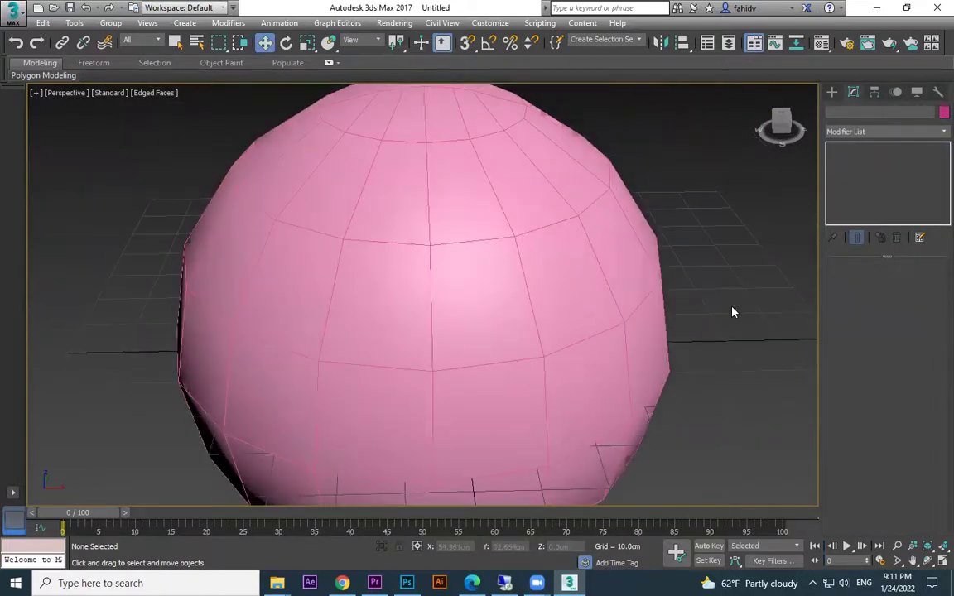
Select the mirrored sphere and convert it to an Editable Poly.
left_click(833, 93)
middle_click_drag(654, 228, 562, 237, "alt")
left_click(592, 268)
right_click(562, 237)
mouse_move(579, 345)
left_click(658, 357)
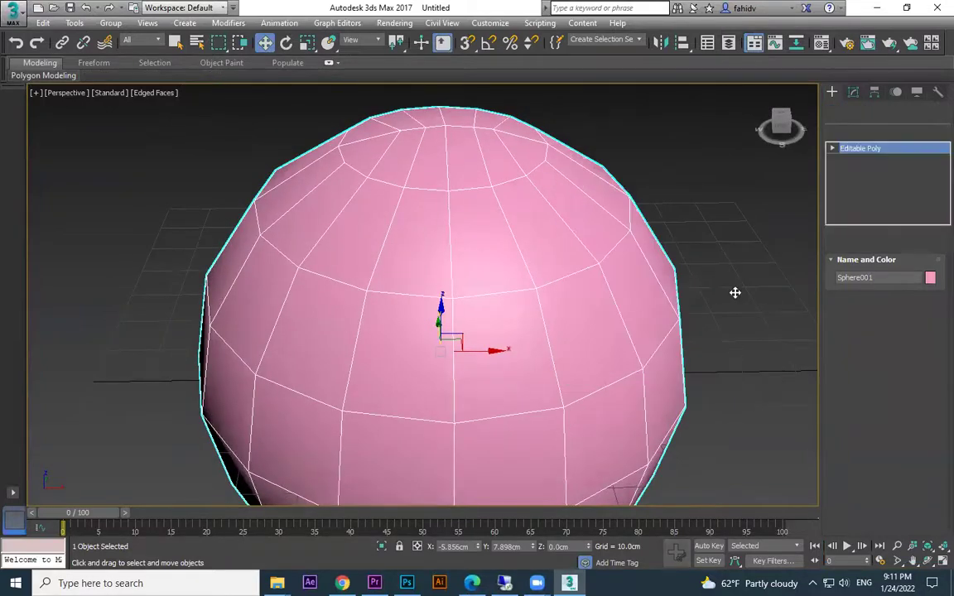
Add a TurboSmooth modifier with 1 iteration to the sphere and collapse it to an Editable Poly.
middle_click_drag(700, 276, 573, 273, "alt")
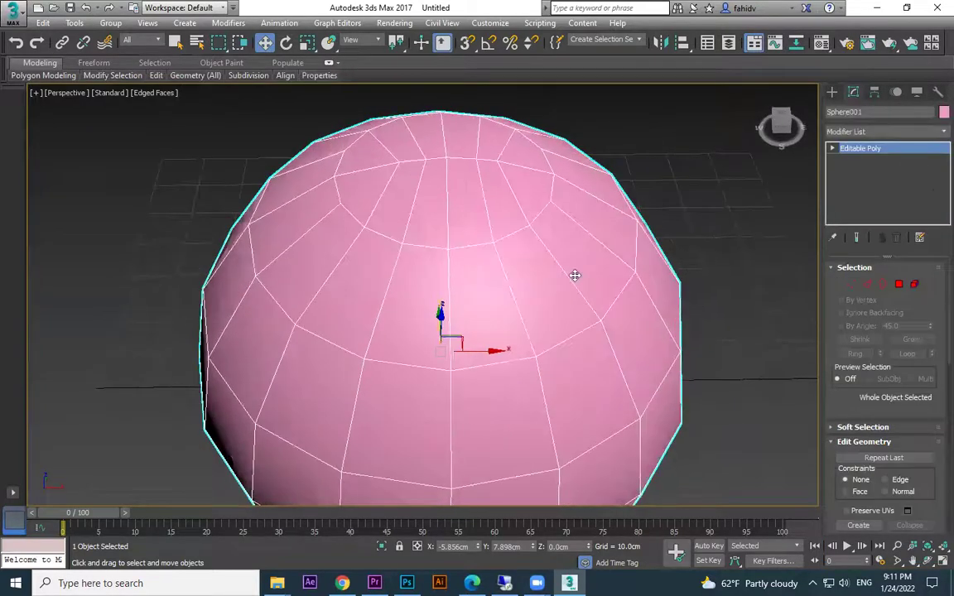
left_click(935, 134)
key("t")
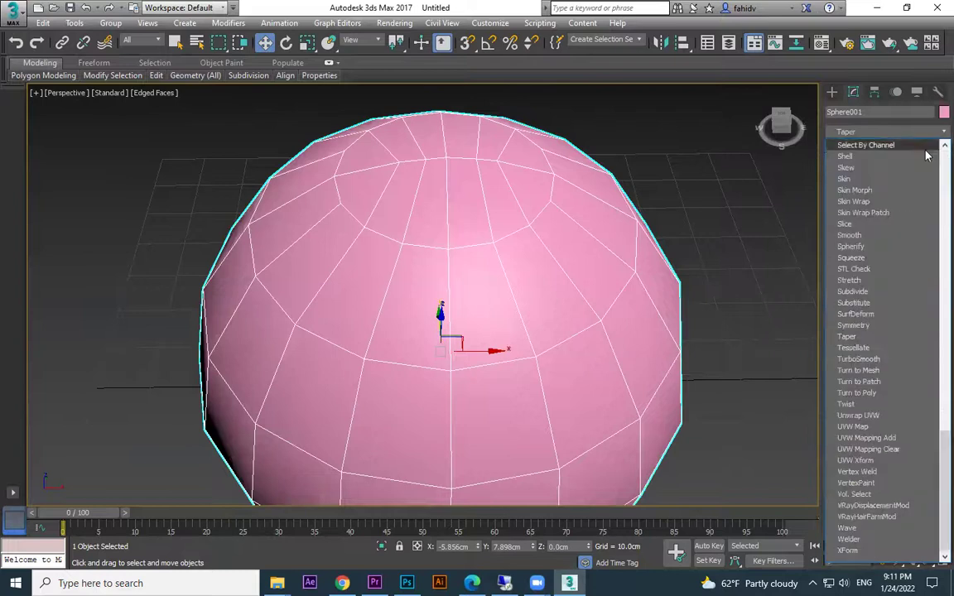
left_click(886, 358)
middle_click_drag(549, 224, 543, 247, "alt")
right_click(543, 217)
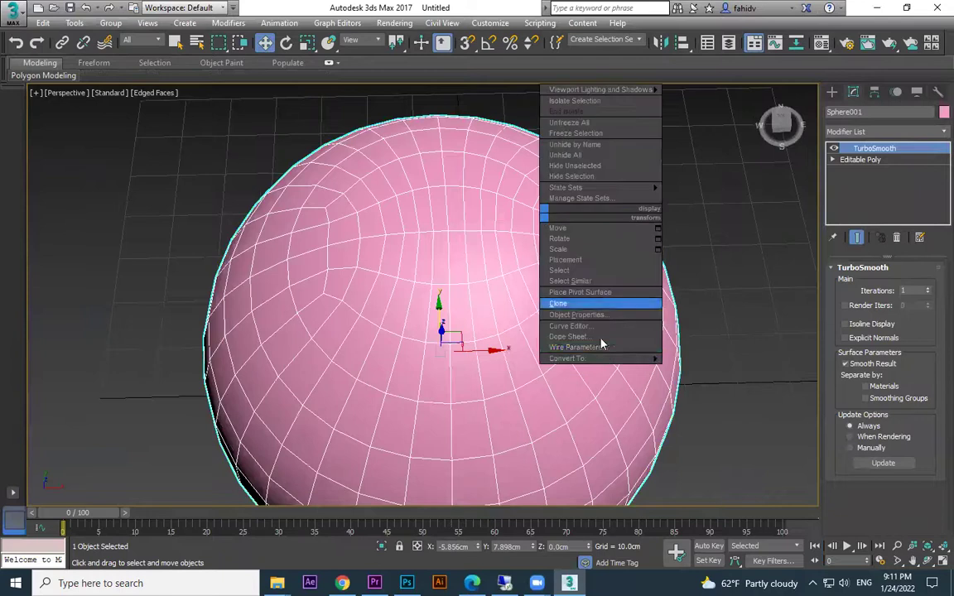
mouse_move(618, 358)
left_click(743, 368)
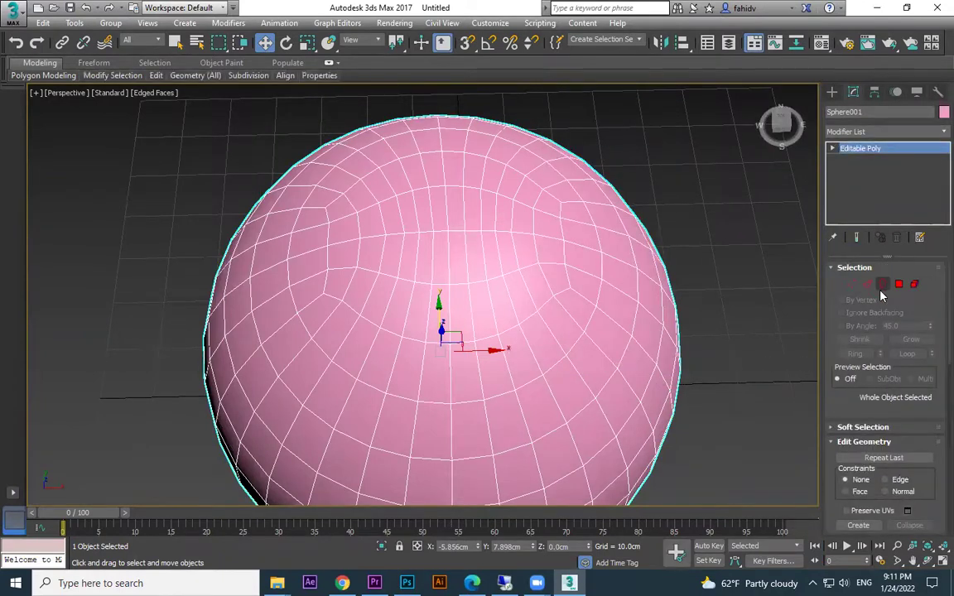
In edge mode, select the two perpendicular edge loops that cross at the sphere's pole.
left_click(867, 285)
scroll(426, 194, "up", 3)
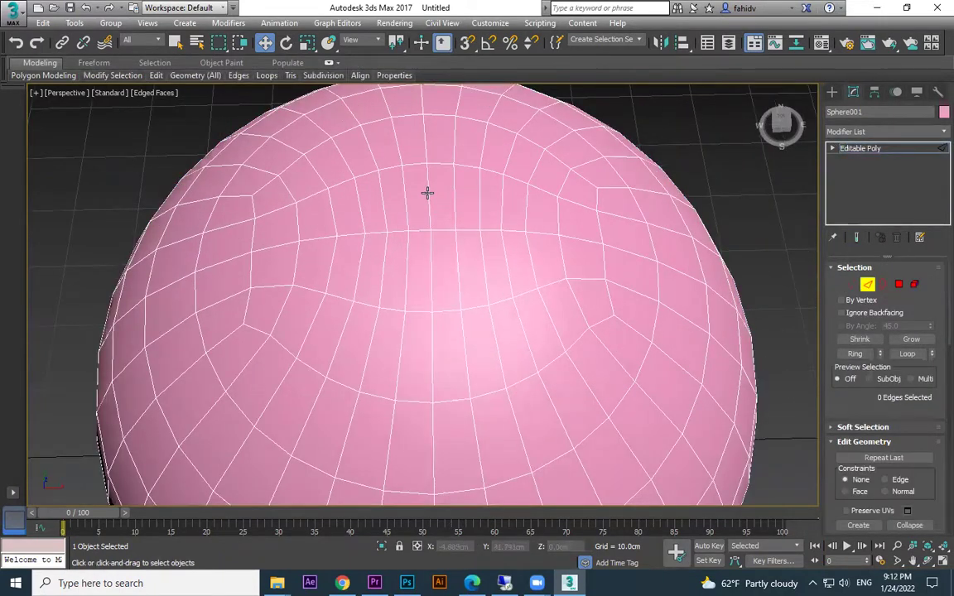
left_click(428, 193)
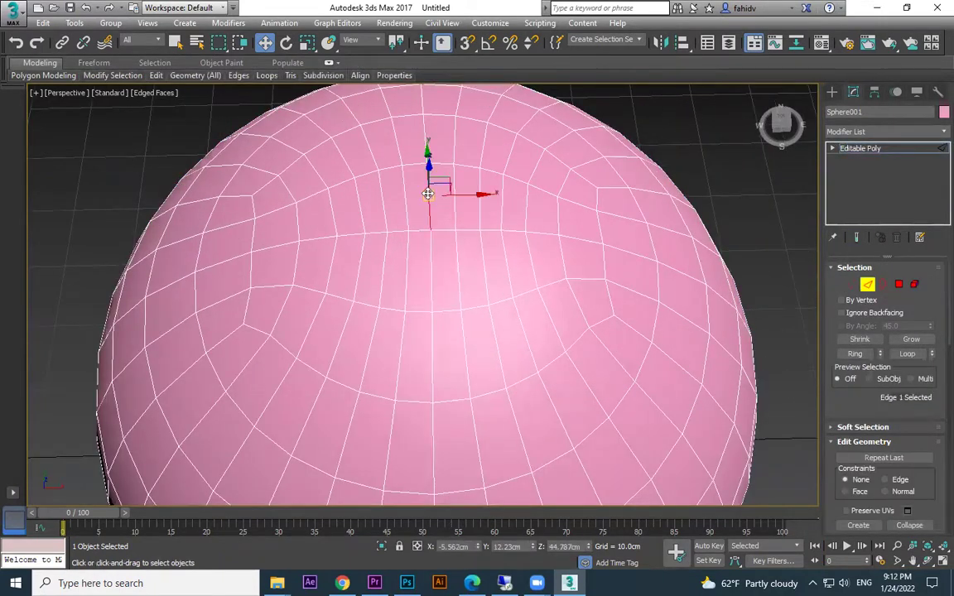
left_click(473, 233, "ctrl")
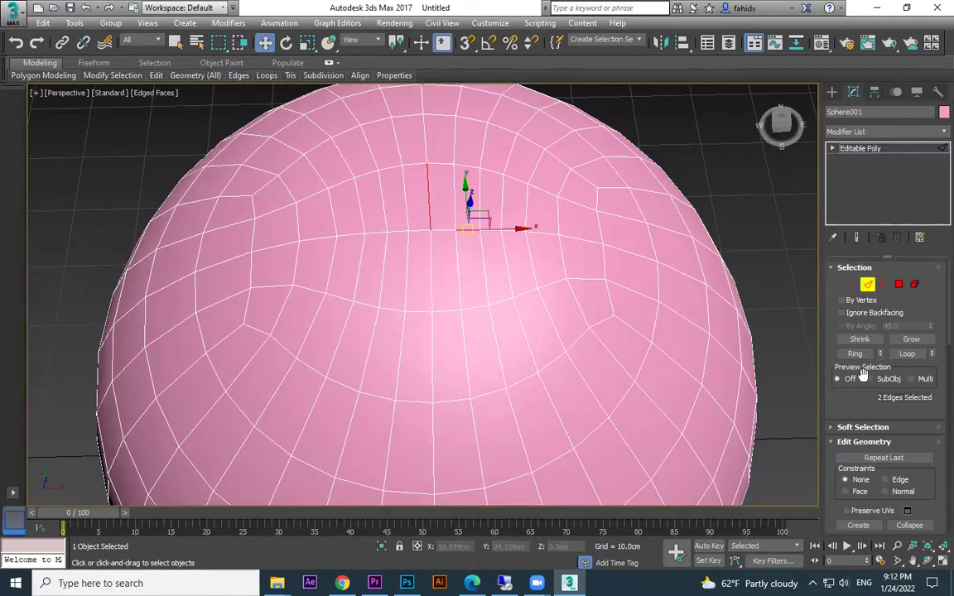
left_click(908, 354)
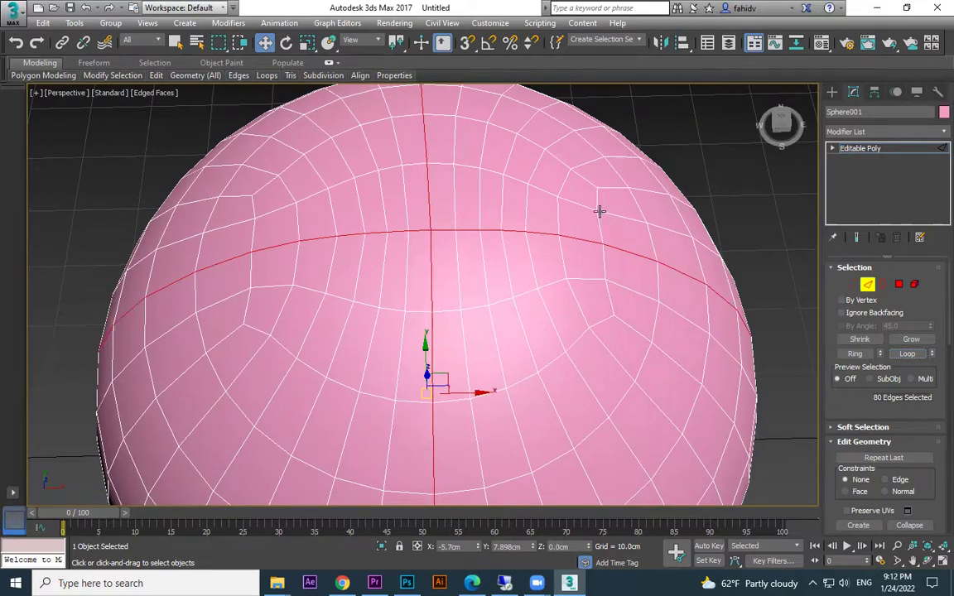
Add the two curved edge loops on either side of the pole to the edge selection.
left_click(526, 215, "ctrl")
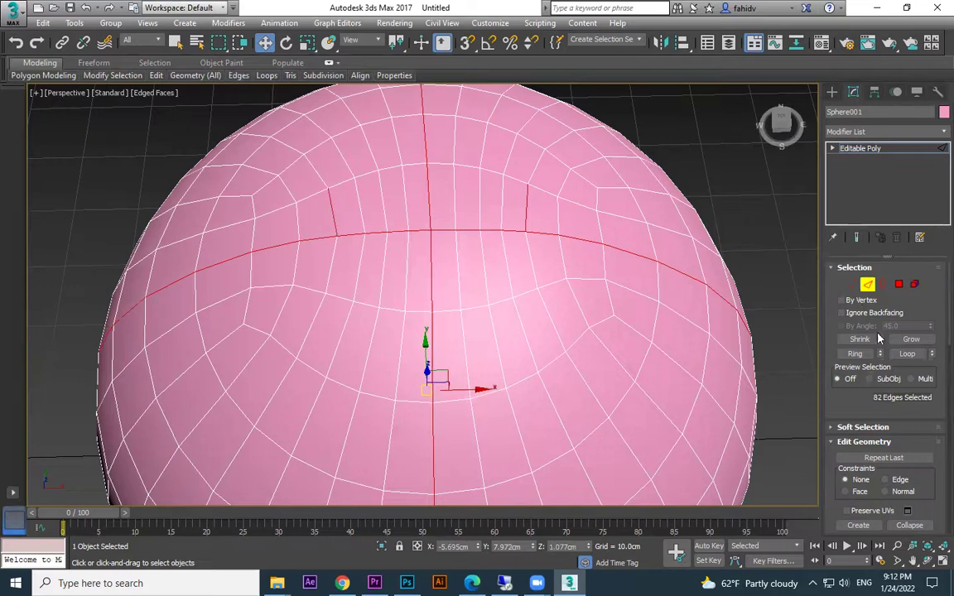
left_click(908, 355)
middle_click_drag(507, 315, 530, 312, "alt")
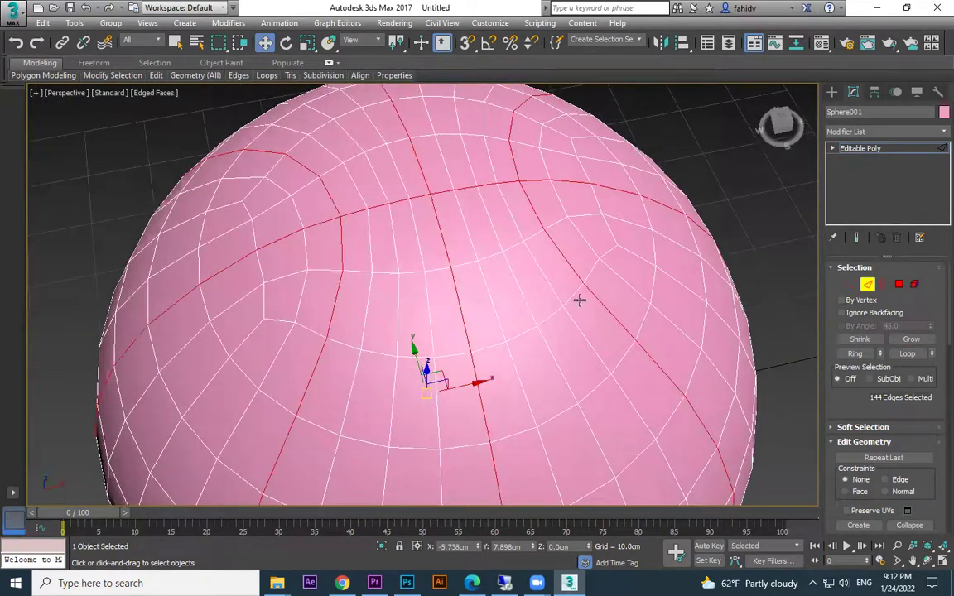
Chamfer the selected seam edge loops by 0.8 cm with 1 segment.
scroll(911, 423, "down", 10)
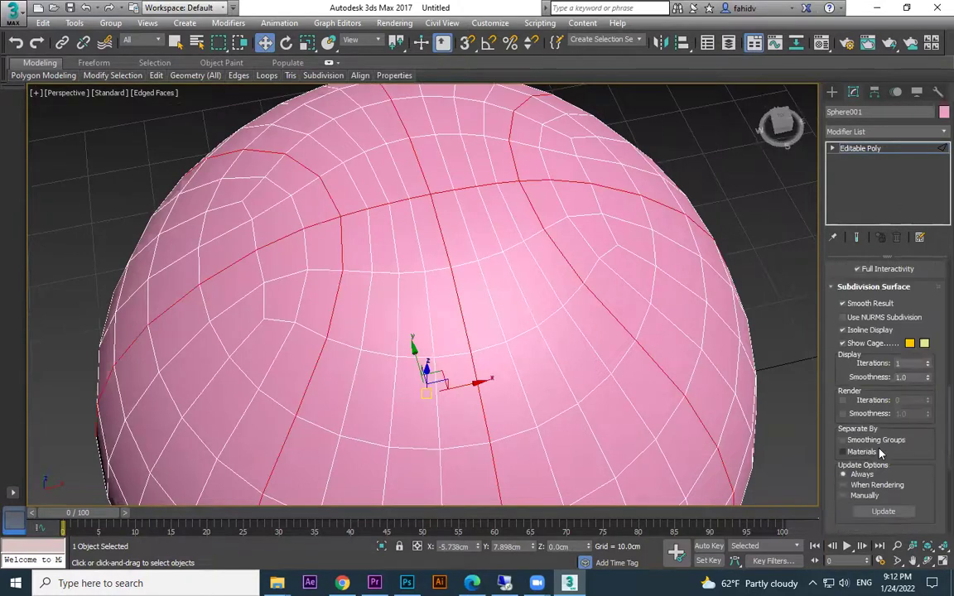
scroll(880, 452, "down", 1)
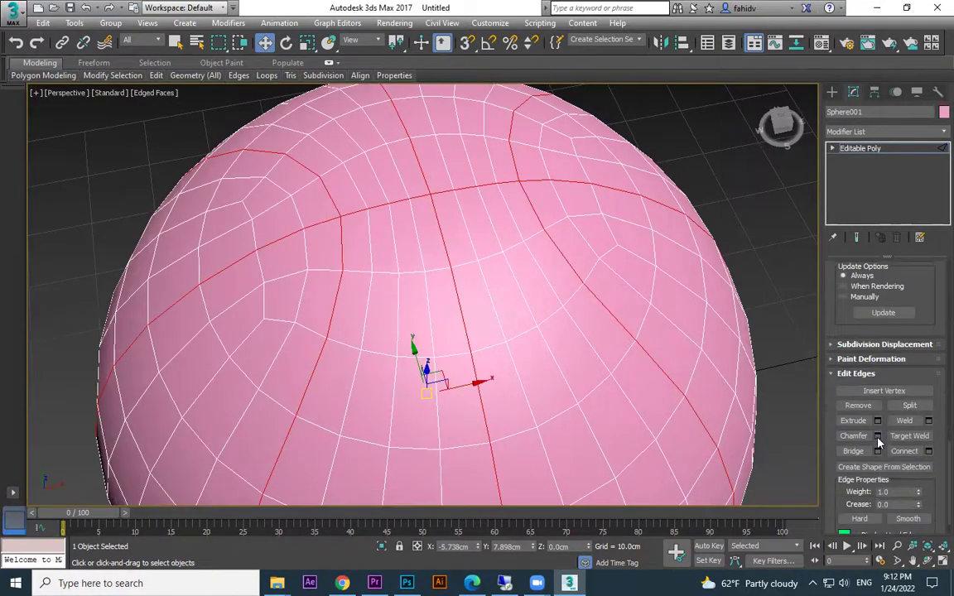
left_click(878, 437)
left_click_drag(431, 321, 432, 328)
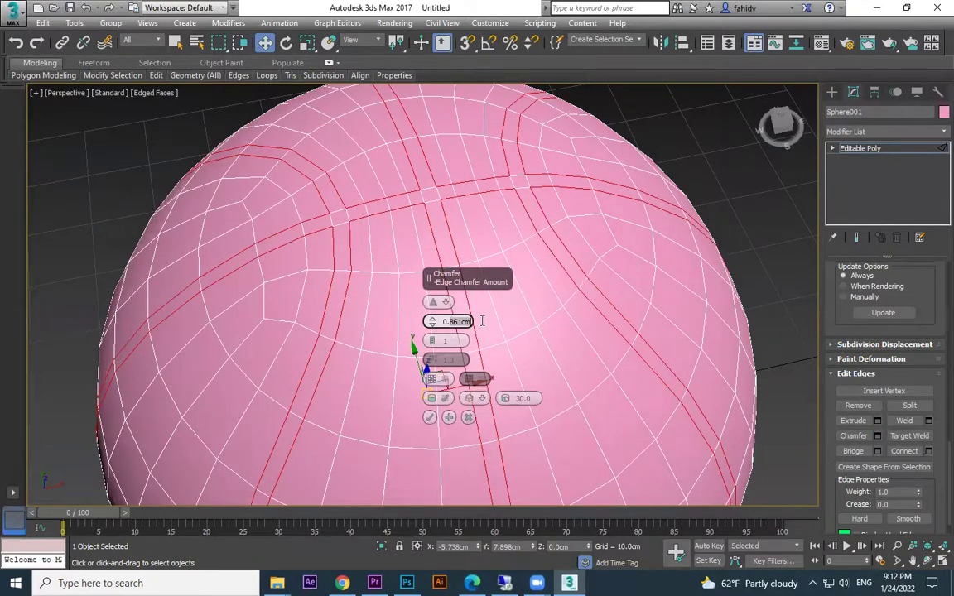
key("BackSpace")
key("BackSpace")
key("BackSpace")
key("BackSpace")
key("Return")
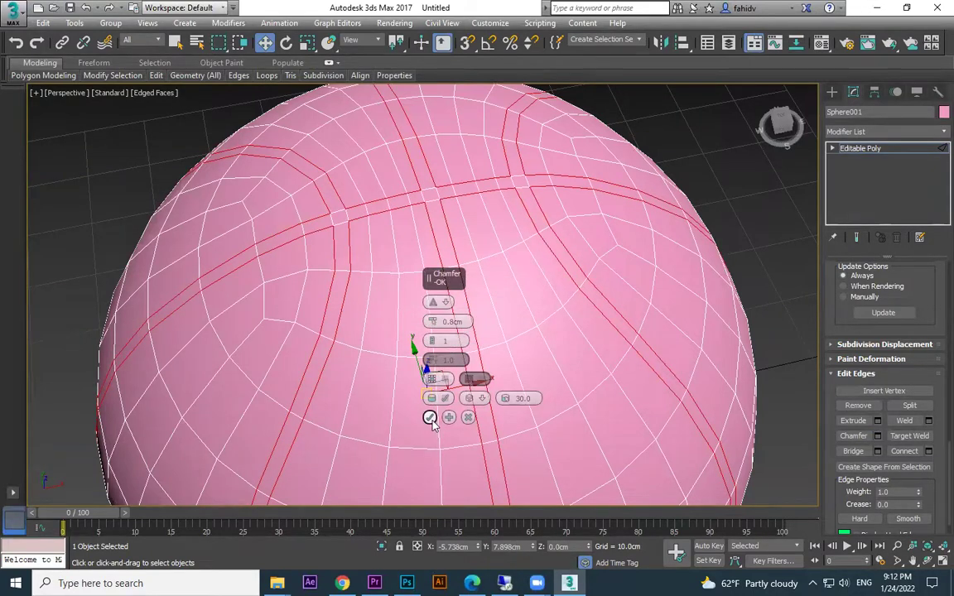
left_click(431, 420)
middle_click_drag(621, 369, 547, 369, "alt")
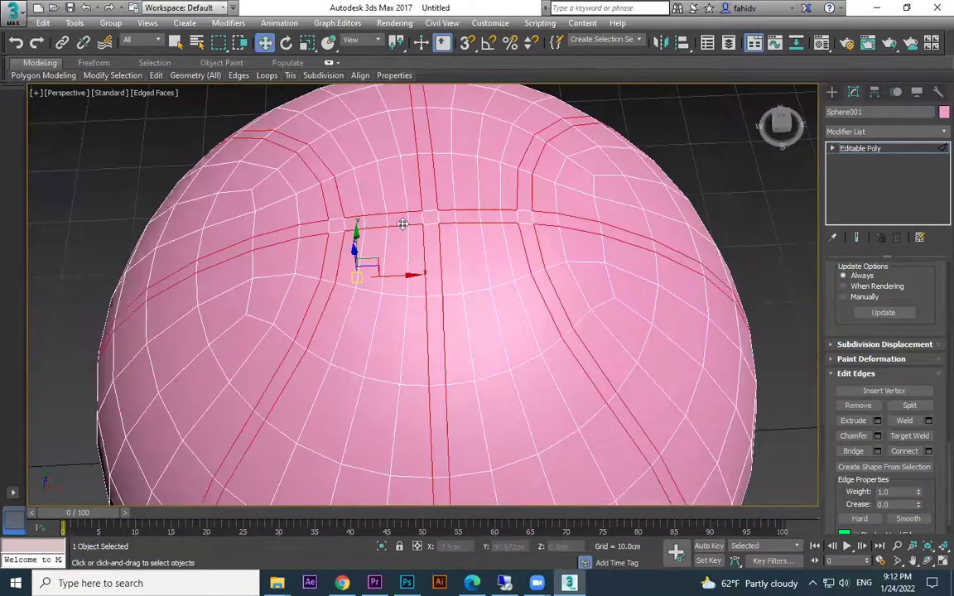
Select the four edges around each of the three small squares where the chamfered seams cross.
scroll(403, 224, "up", 2)
left_click(431, 218)
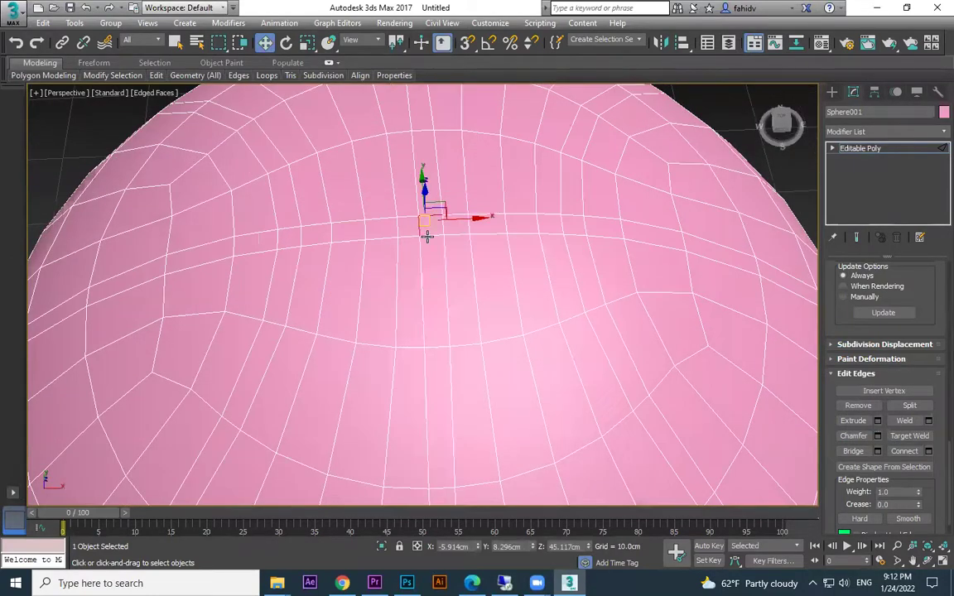
left_click(549, 215, "ctrl")
left_click(538, 222, "ctrl")
left_click(552, 233, "ctrl")
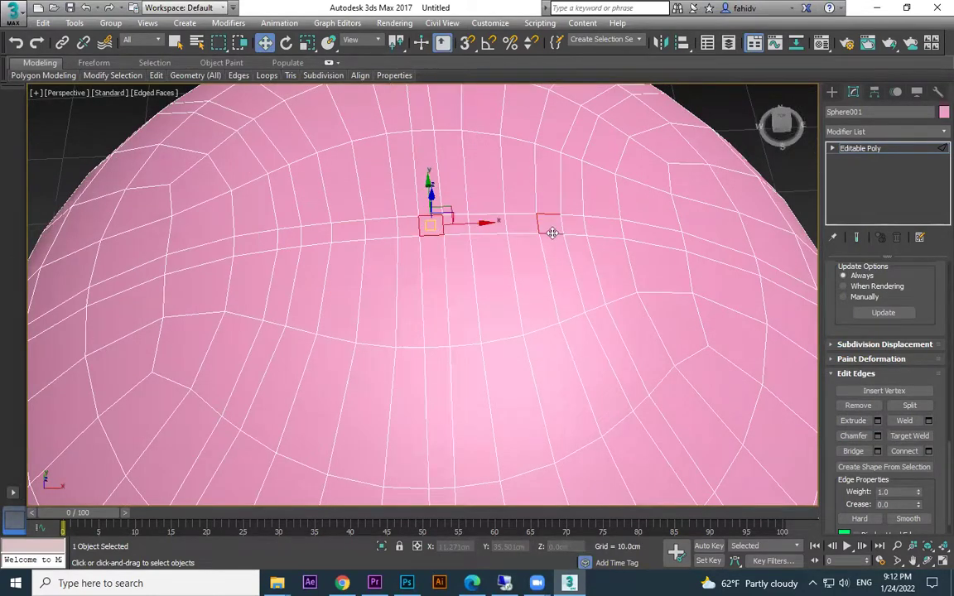
left_click(286, 231)
left_click(297, 240)
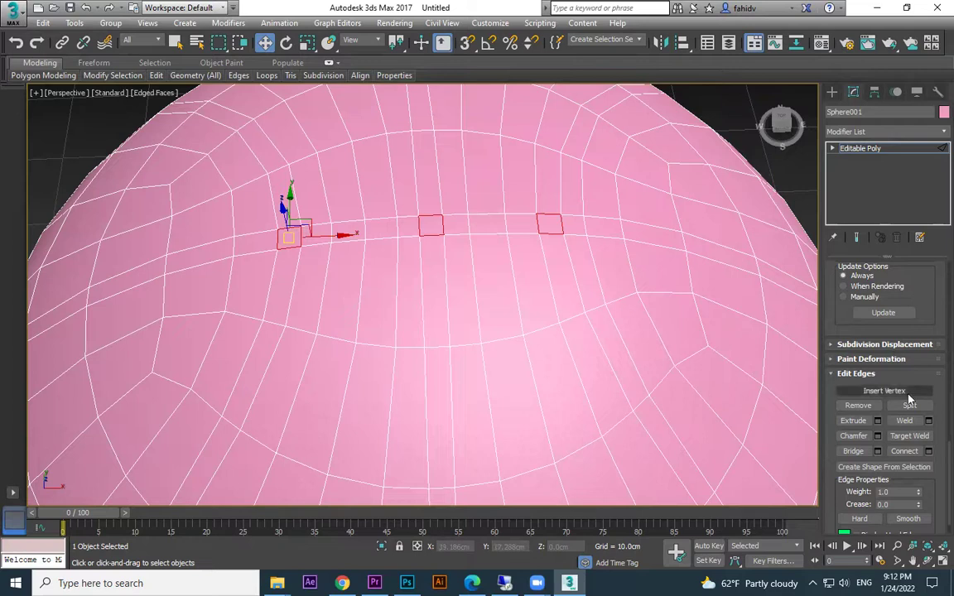
Try expanding the selected crossing edges into full loops along the seams, and undo the loop selection and last edge picks.
scroll(911, 347, "up", 10)
scroll(911, 331, "up", 10)
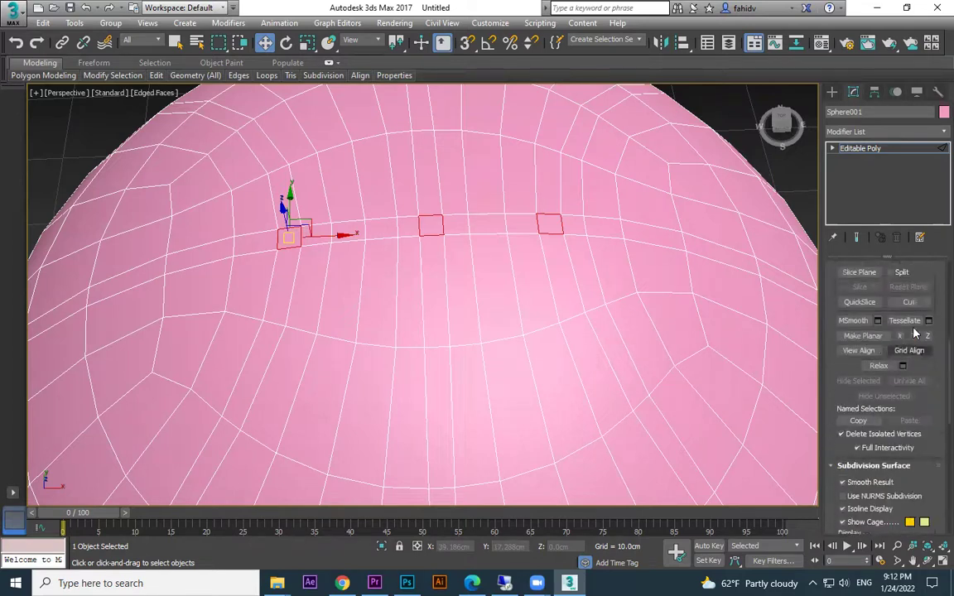
scroll(902, 323, "up", 5)
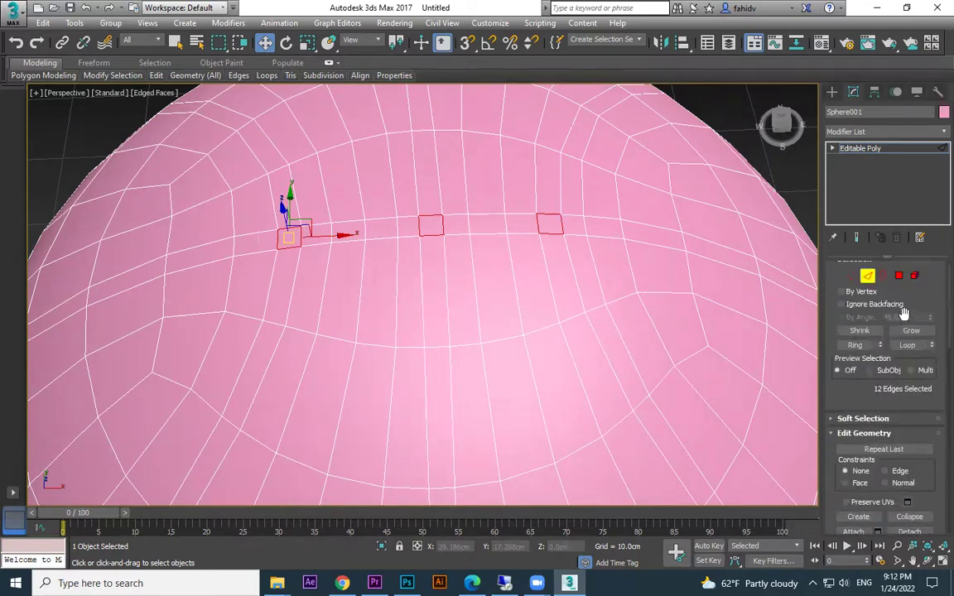
left_click(907, 346)
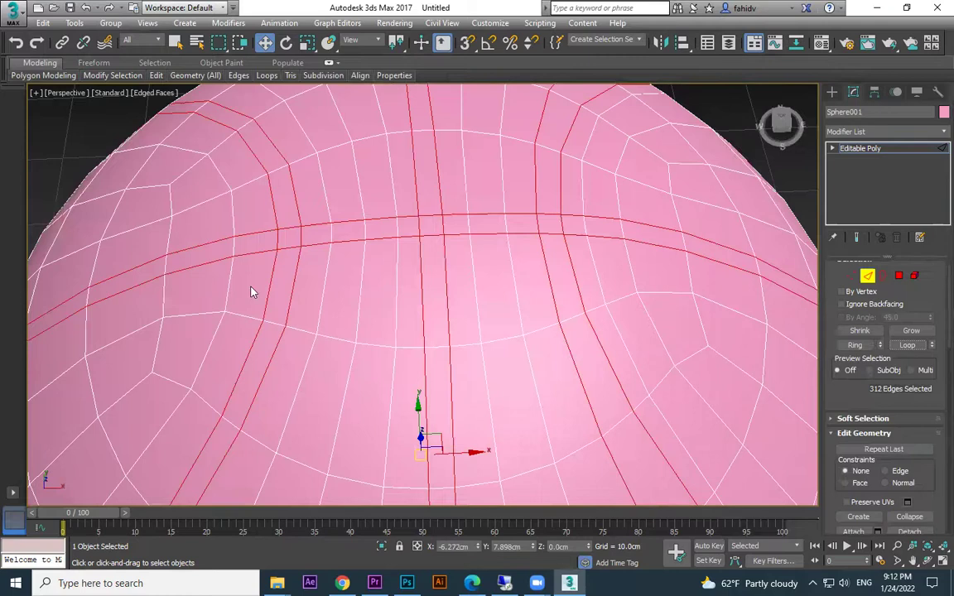
scroll(450, 280, "down", 2)
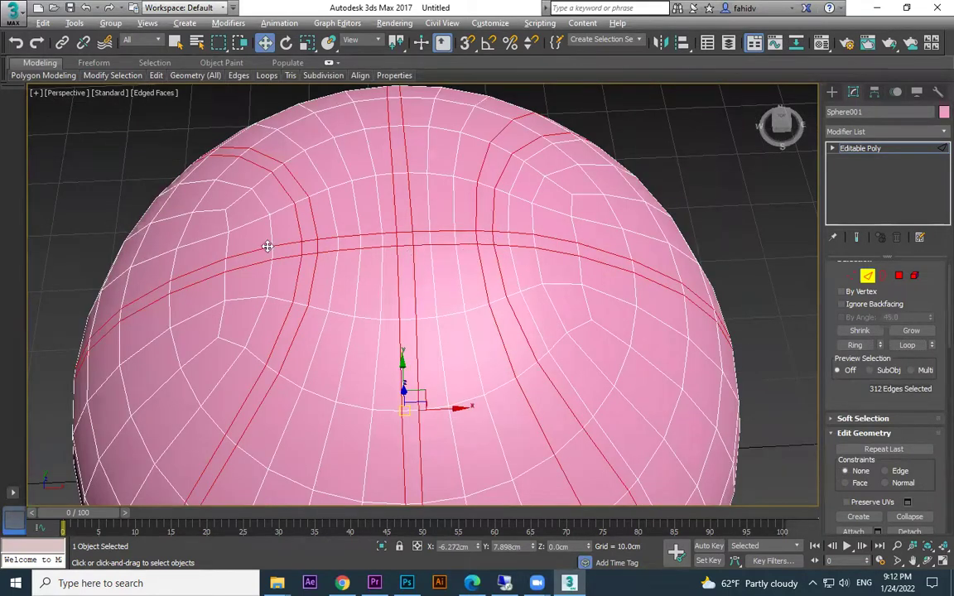
middle_click_drag(688, 300, 479, 332, "alt")
key("ctrl+z")
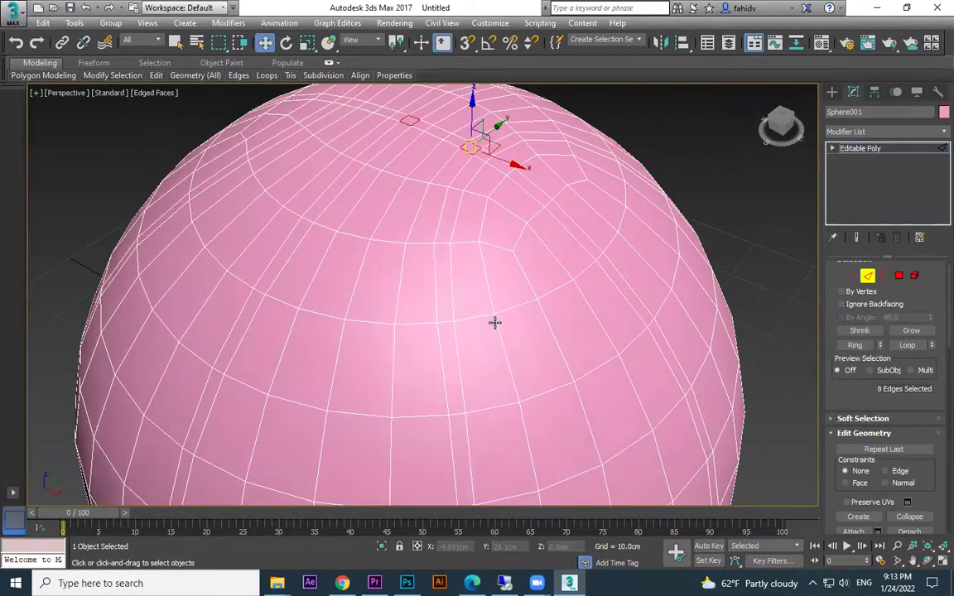
key("ctrl+z")
Select the four edges around the pole's seam crossing and those around the neighbouring crossing on its +X side.
scroll(503, 207, "up", 5)
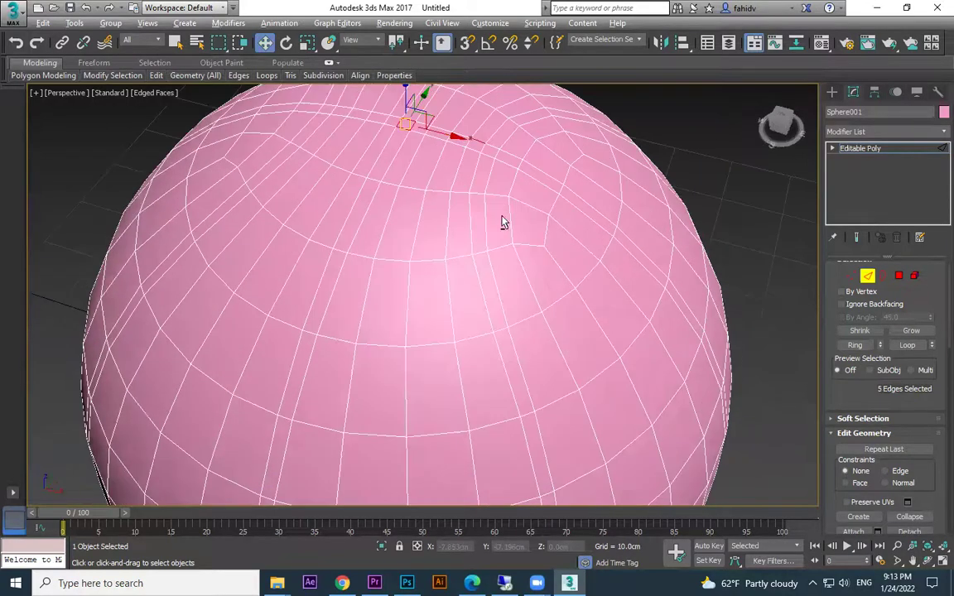
left_click(498, 137)
left_click(482, 139, "ctrl")
left_click(489, 151, "ctrl")
left_click(503, 147, "ctrl")
middle_click_drag(465, 192, 546, 291)
left_click(440, 200, "ctrl")
left_click(427, 206, "ctrl")
left_click(435, 216, "ctrl")
left_click(448, 212, "ctrl")
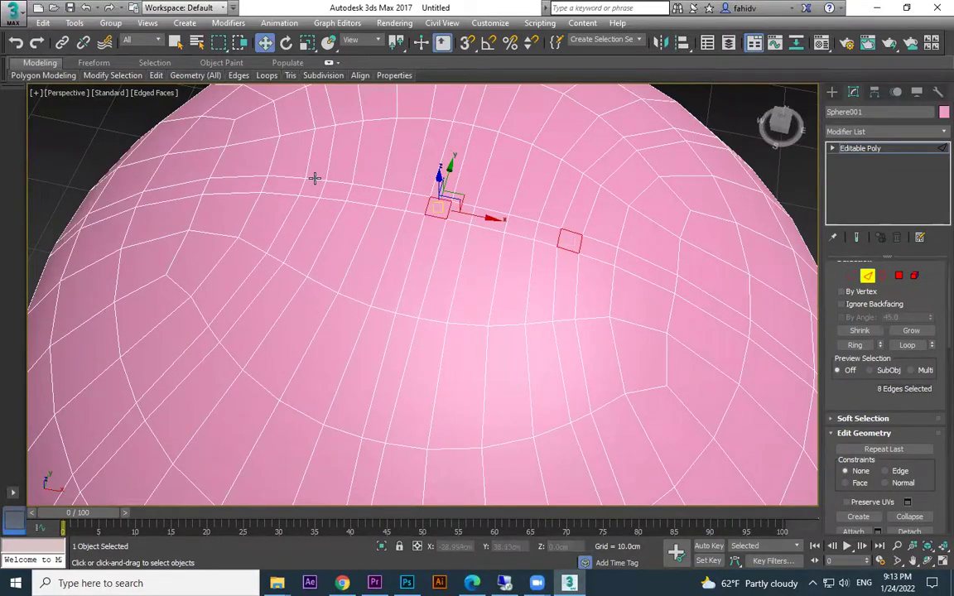
Add the edges around the third seam crossing, on the -X side of the pole, to the selection.
left_click(311, 162, "ctrl")
left_click(309, 177, "ctrl")
left_click(314, 187, "ctrl")
left_click(320, 189, "ctrl")
left_click(302, 189, "ctrl")
left_click(311, 161, "ctrl")
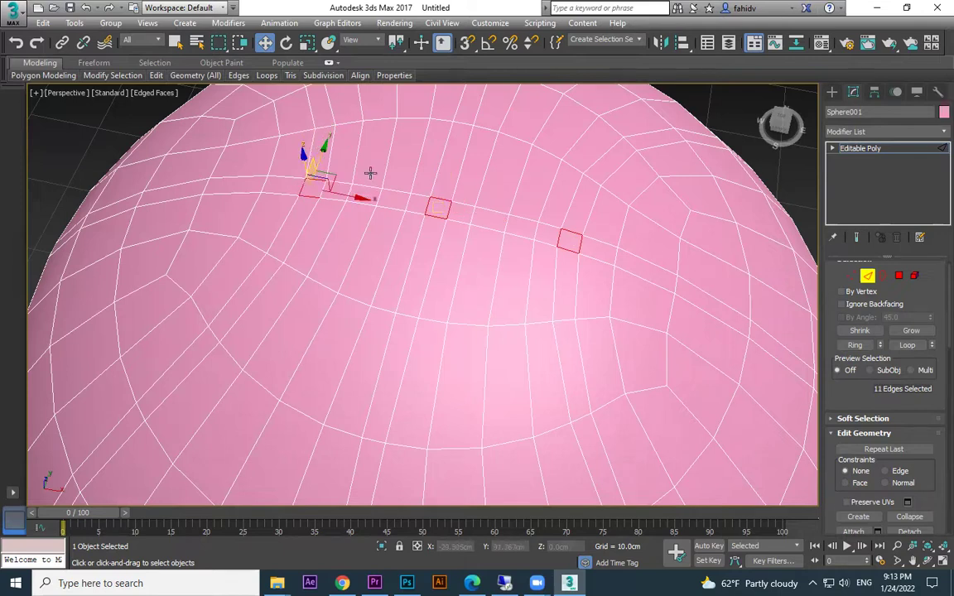
Expand the selected crossing edges into full loops along the seams and check them around the sphere.
left_click(905, 351)
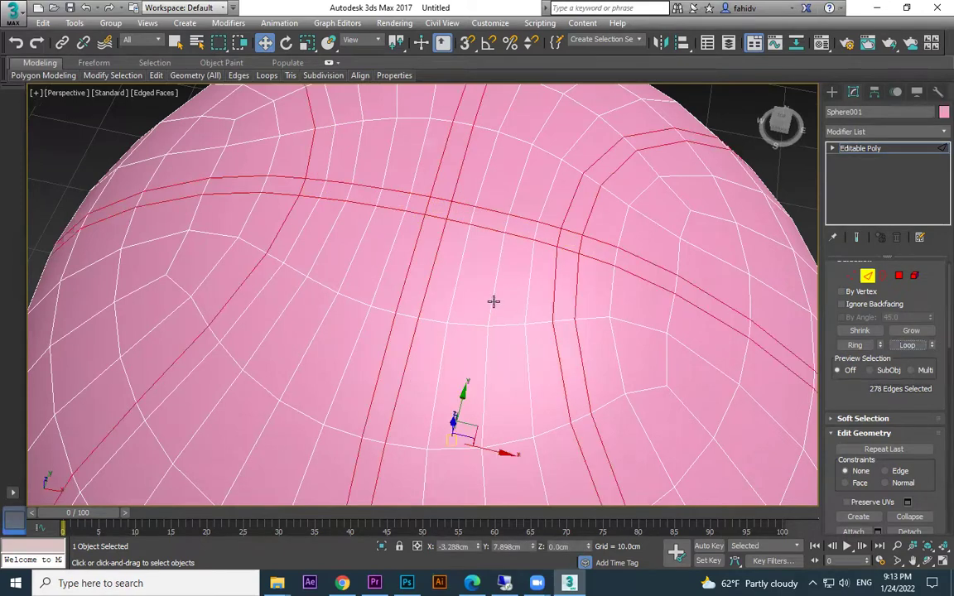
scroll(592, 348, "down", 2)
middle_click_drag(607, 358, 450, 303, "alt")
middle_click_drag(434, 204, 436, 271)
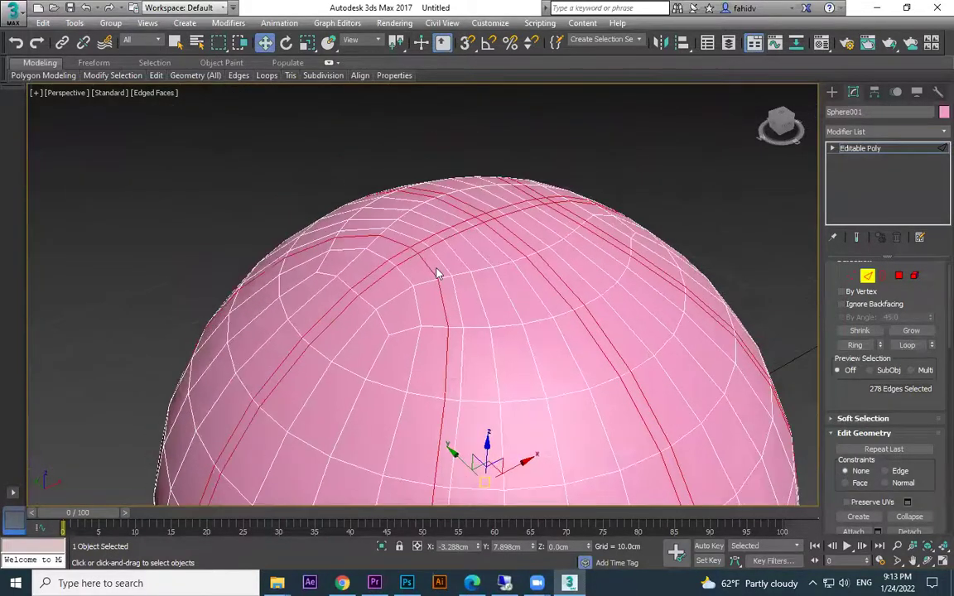
Undo the loop selection, add the missing edge at the -X side crossing, and expand the selection into full seam loops again.
scroll(430, 269, "up", 3)
key("ctrl+z")
left_click(420, 355, "ctrl")
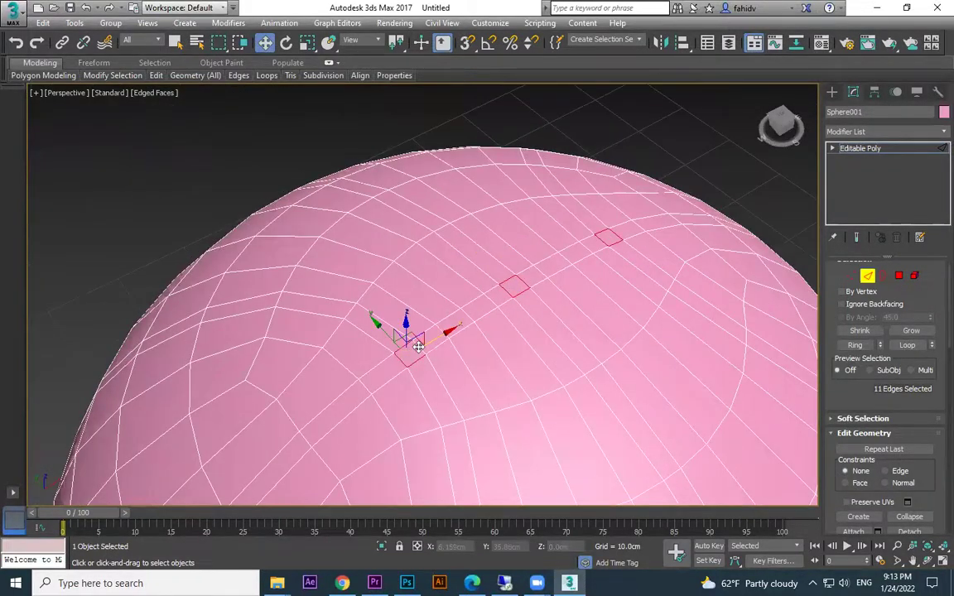
left_click(904, 345)
scroll(599, 264, "down", 3)
middle_click_drag(599, 264, 609, 369, "alt")
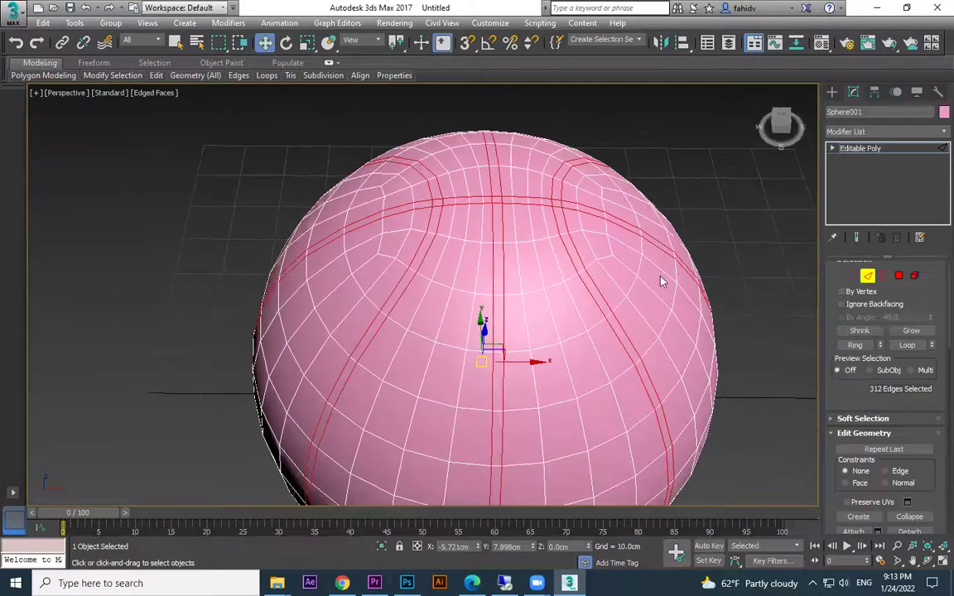
scroll(862, 374, "down", 2)
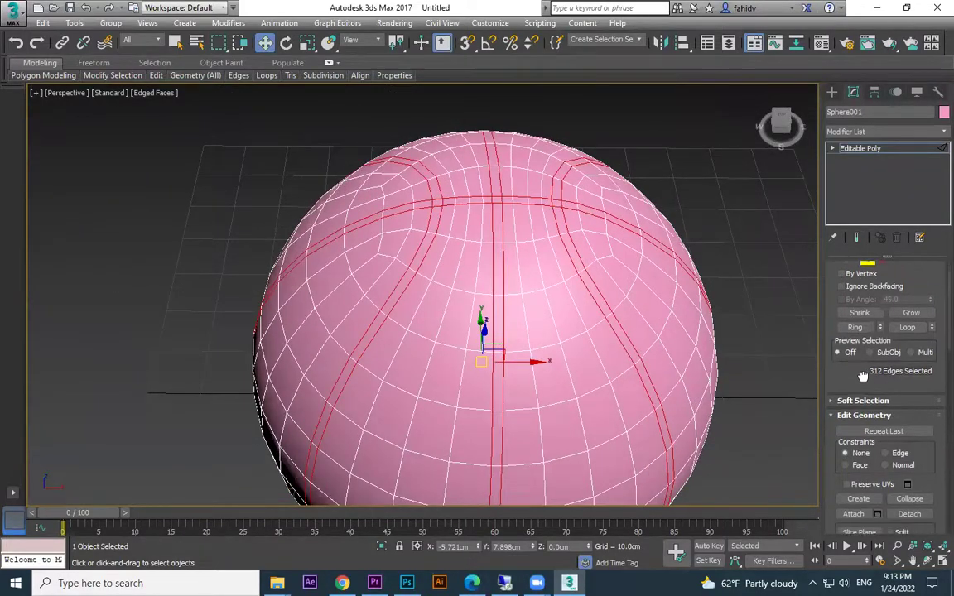
Leave edge editing and assign the orange 01 - Default material to the whole sphere.
left_click(831, 92)
left_click(735, 146)
left_click(589, 192)
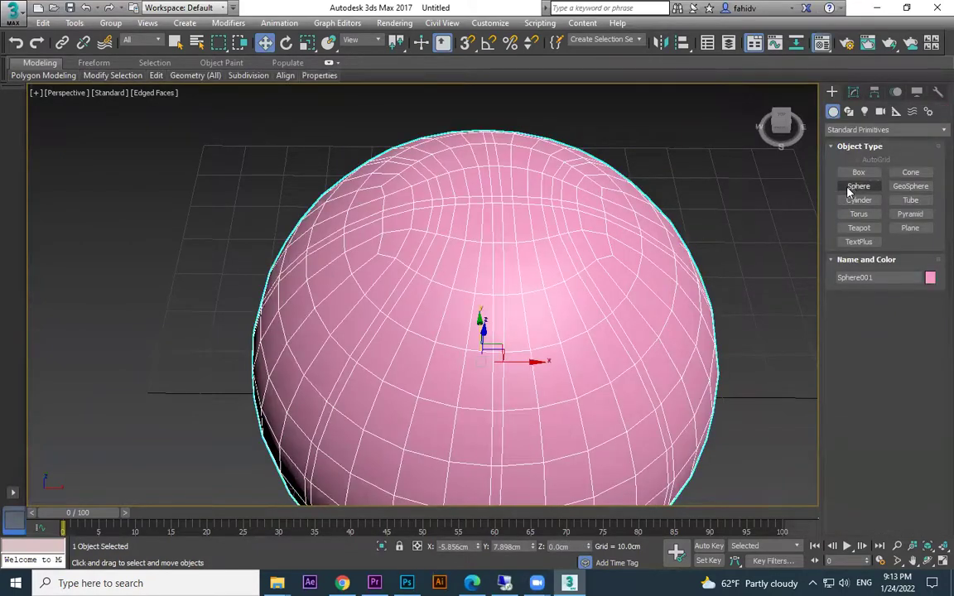
key("m")
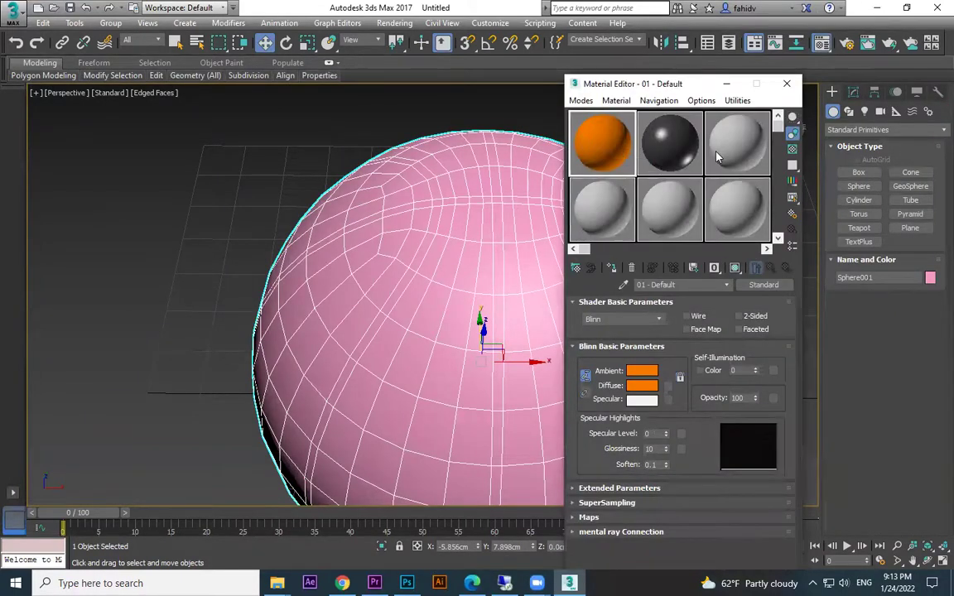
left_click(612, 267)
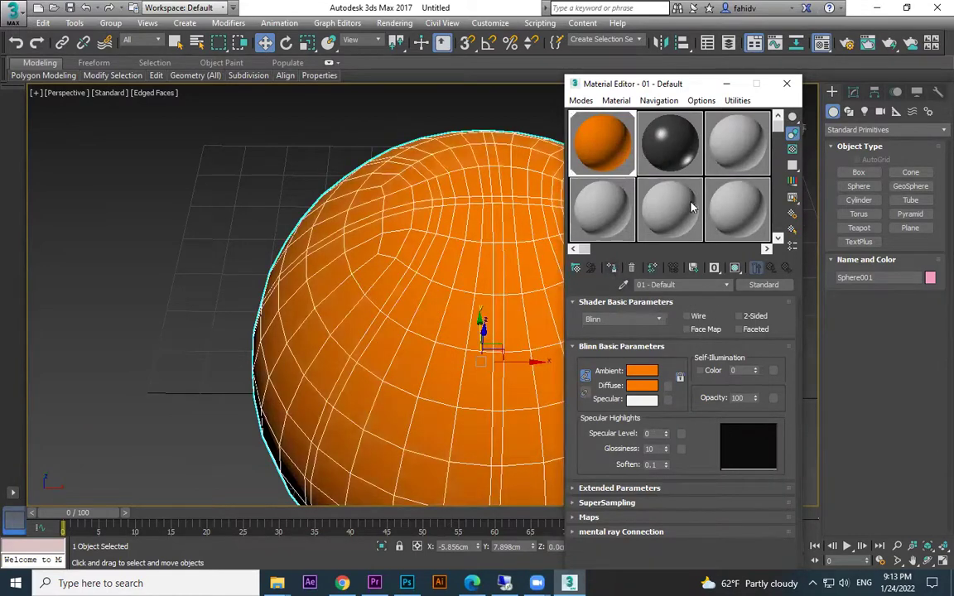
left_click(729, 141)
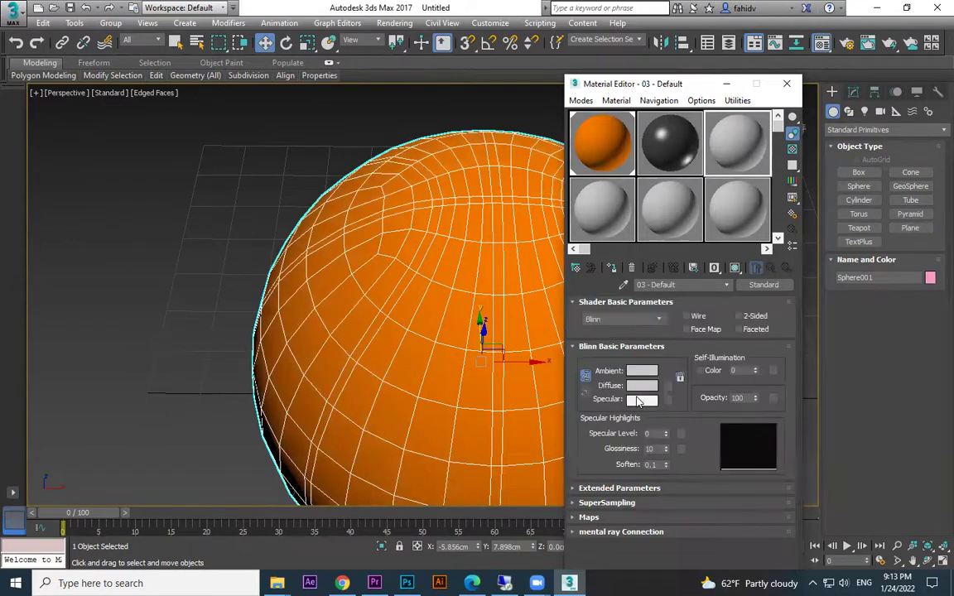
left_click(787, 83)
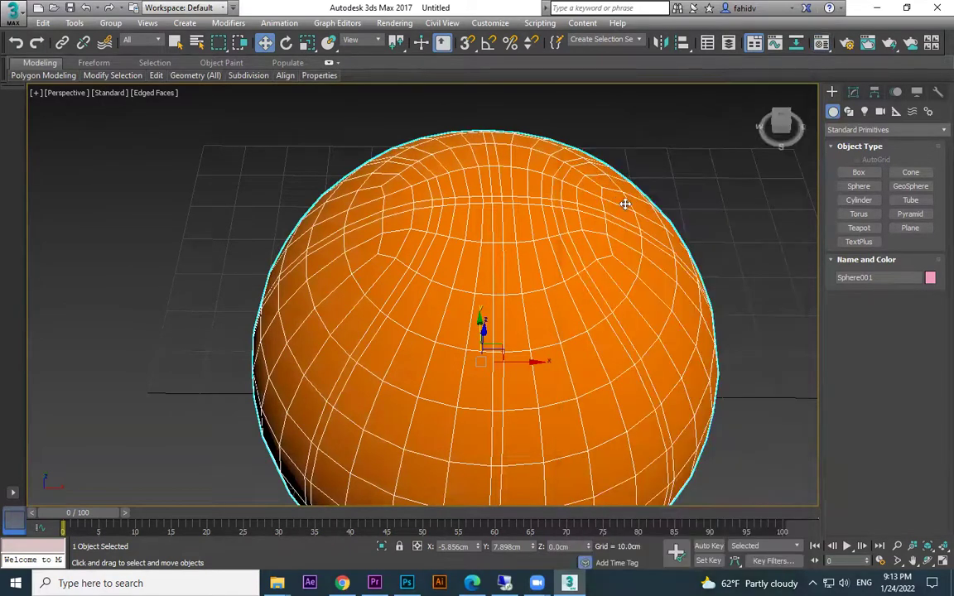
Return to the selected seam edge loops and chamfer them by 0.095 cm with 1 segment.
left_click(853, 91)
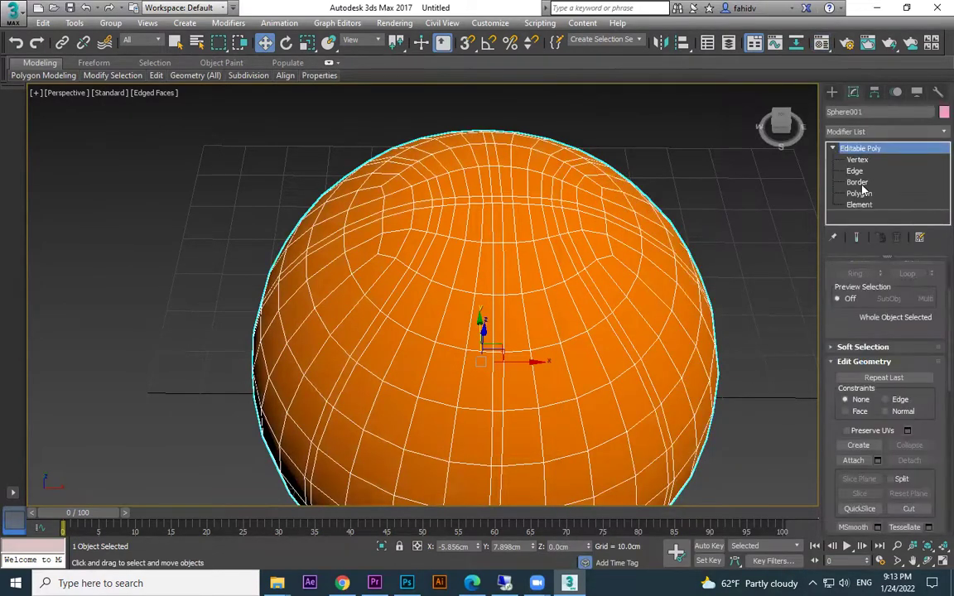
left_click(858, 173)
middle_click_drag(630, 253, 568, 222, "alt")
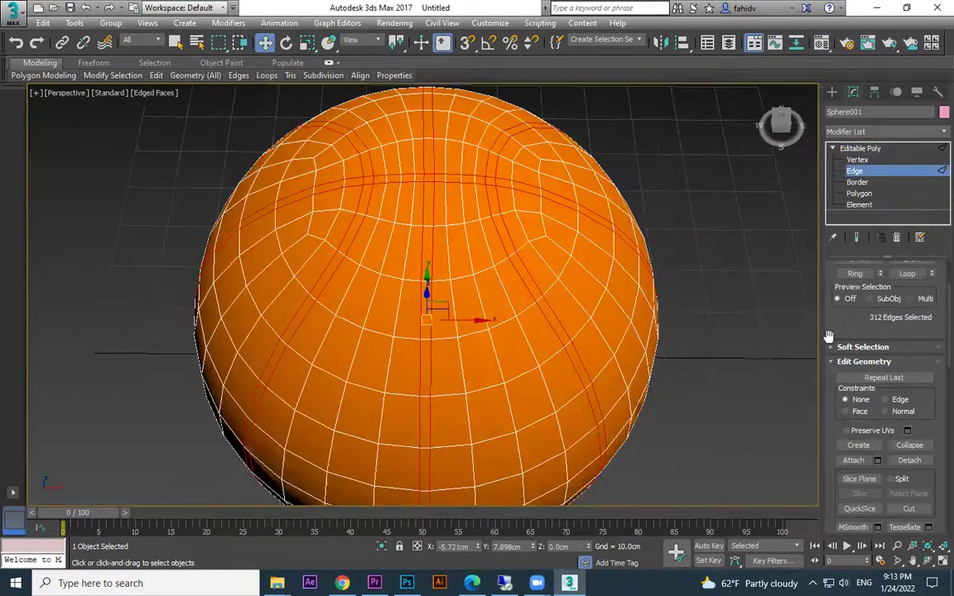
scroll(920, 426, "down", 10)
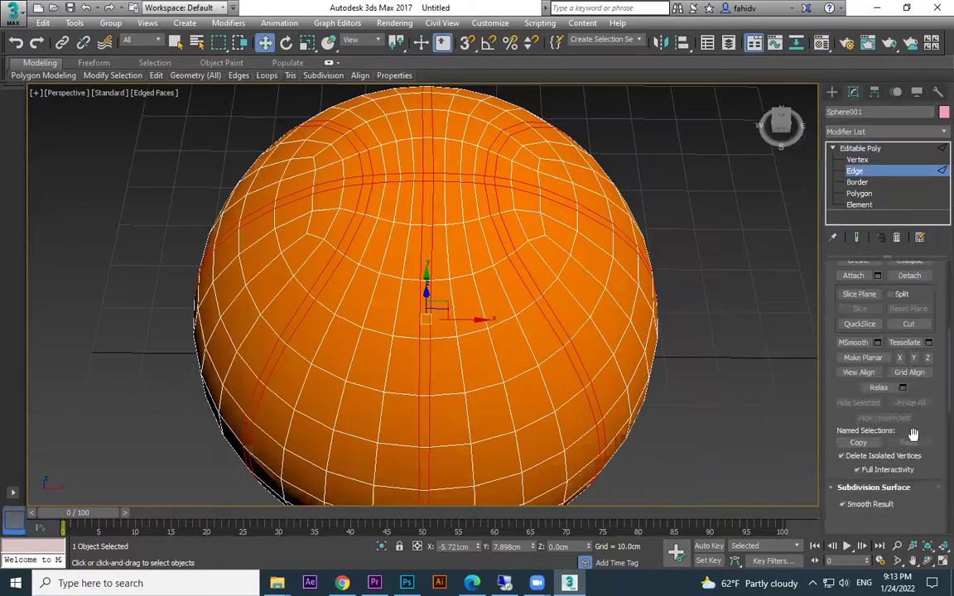
scroll(914, 440, "down", 10)
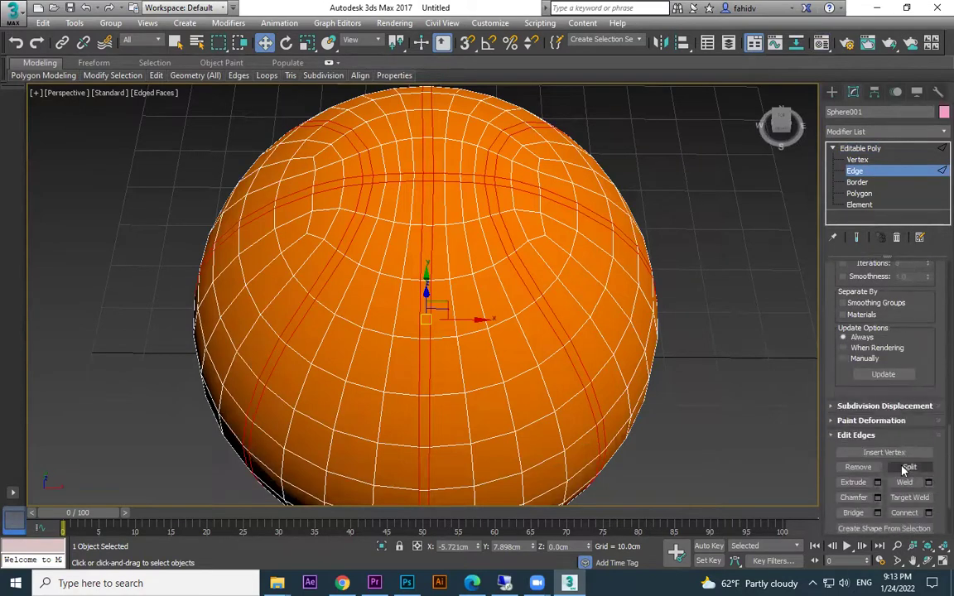
scroll(902, 464, "down", 2)
left_click(878, 438)
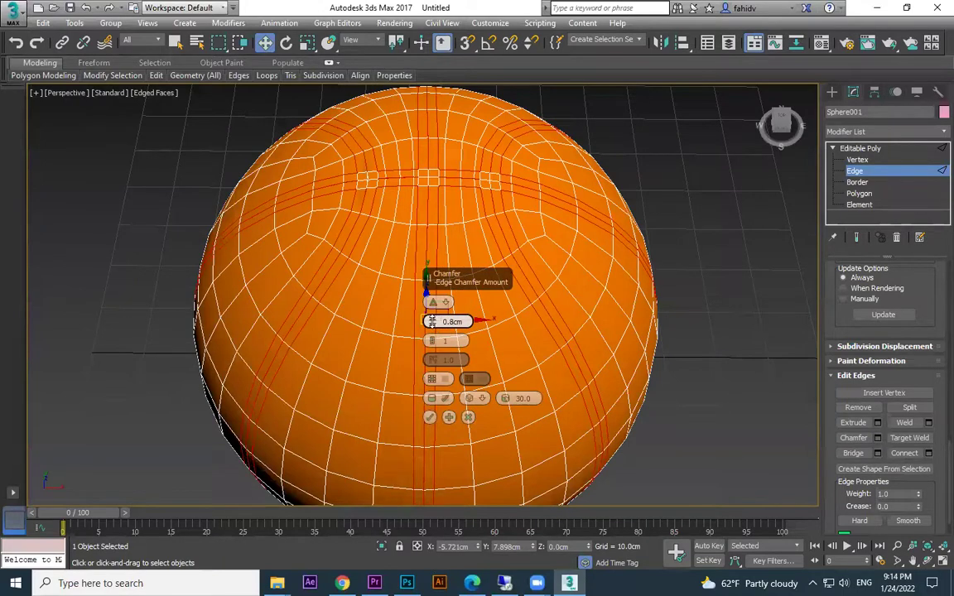
left_click_drag(432, 323, 431, 322)
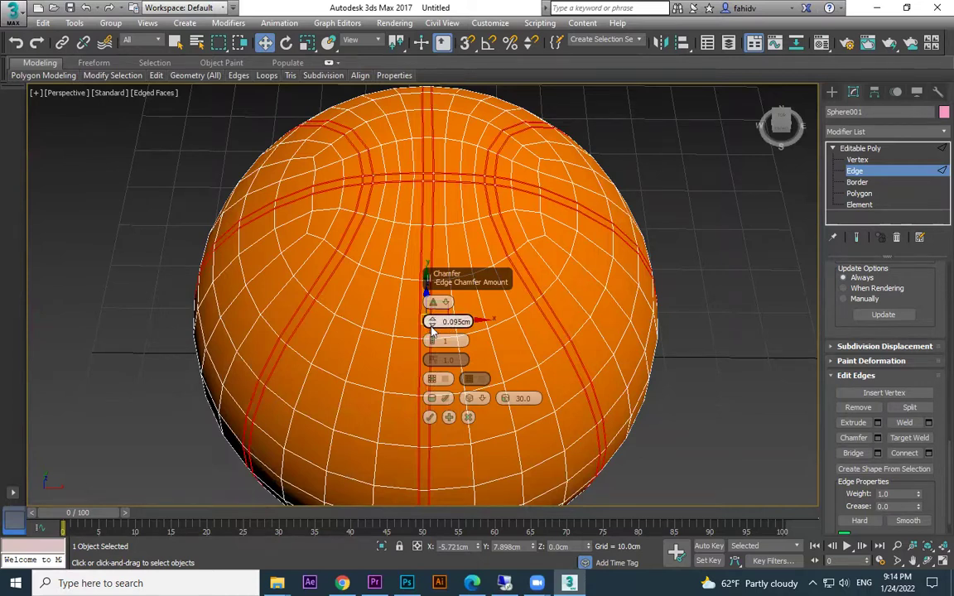
left_click(430, 417)
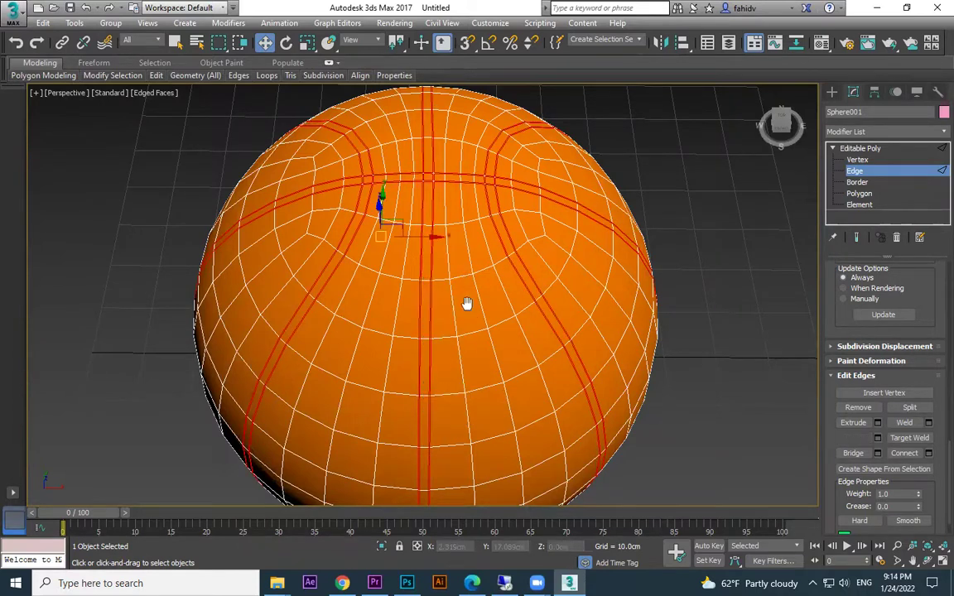
Select the four inner edges enclosing the seam crossing on the pole's +X side.
middle_click_drag(467, 304, 484, 320)
scroll(492, 283, "up", 5)
middle_click_drag(500, 238, 508, 260)
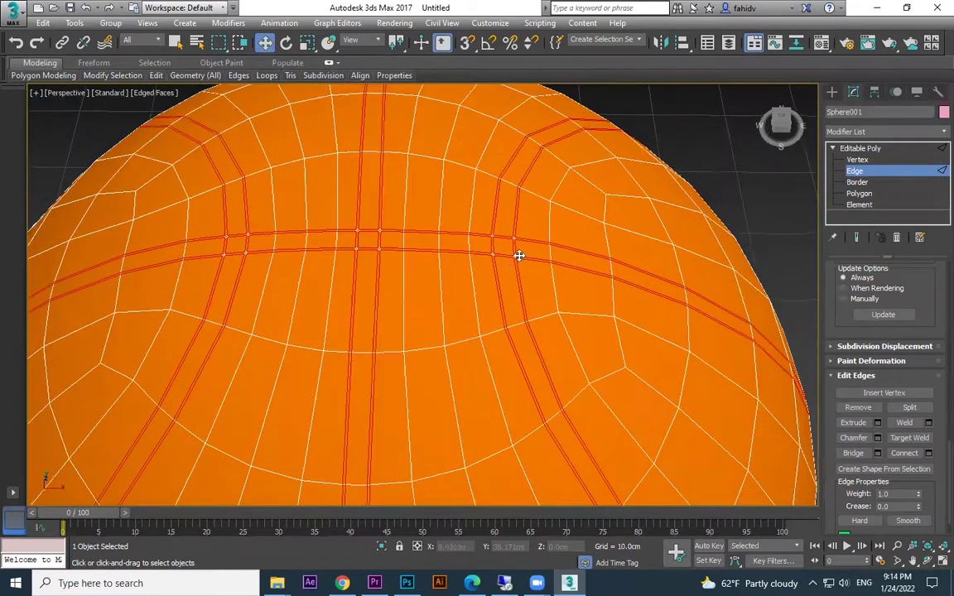
left_click(505, 243)
scroll(522, 252, "up", 3)
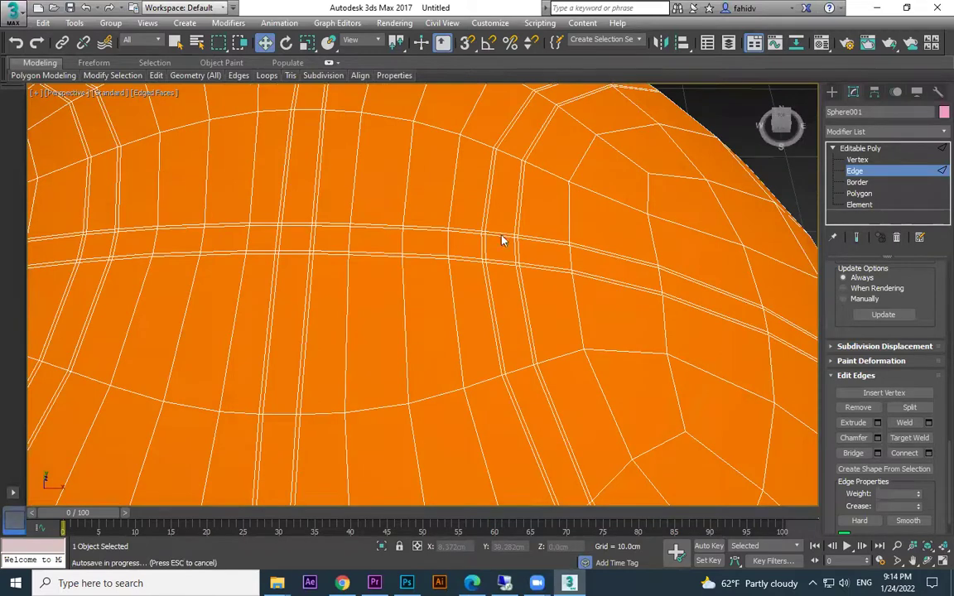
left_click(487, 240, "ctrl")
left_click(500, 260, "ctrl")
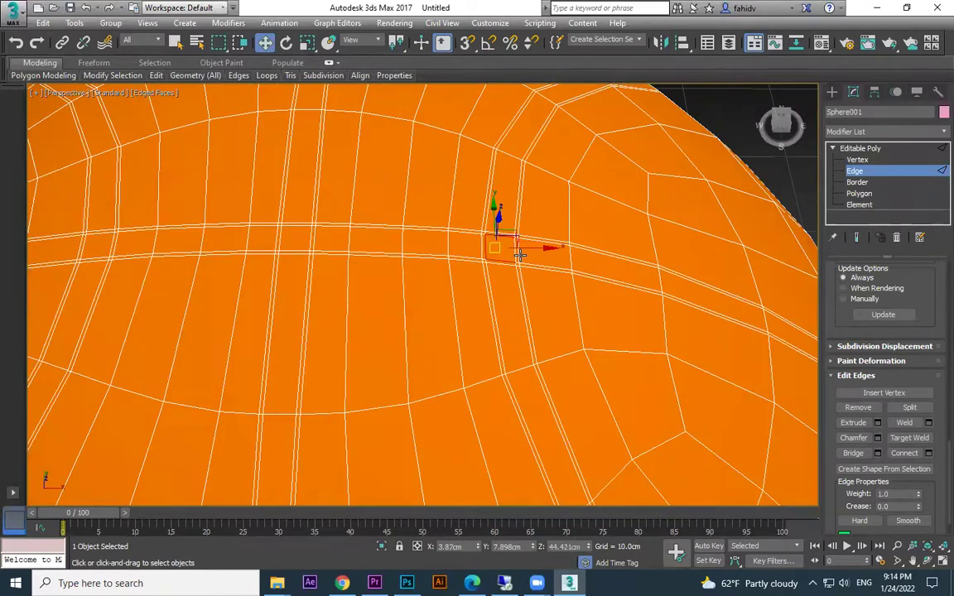
left_click(515, 250, "ctrl")
Add the inner edges around the pole's crossing and the -X side crossing to the selection.
middle_click_drag(356, 274, 443, 270)
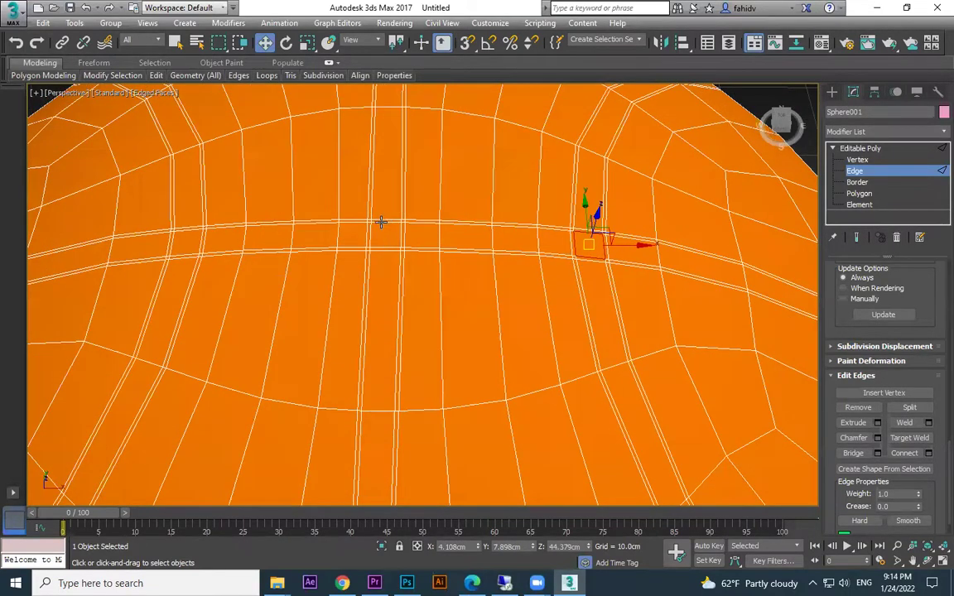
left_click(381, 222)
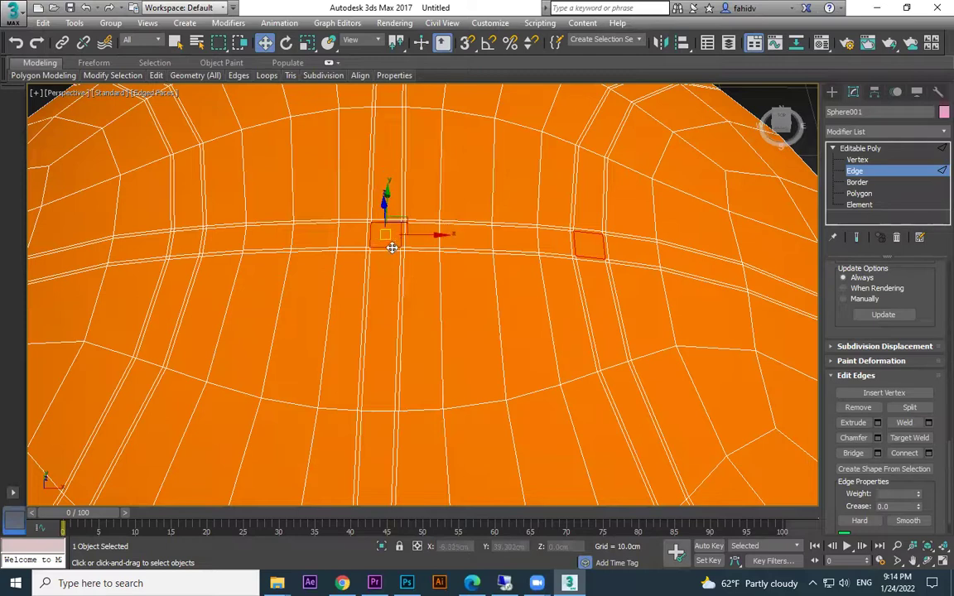
left_click(188, 232)
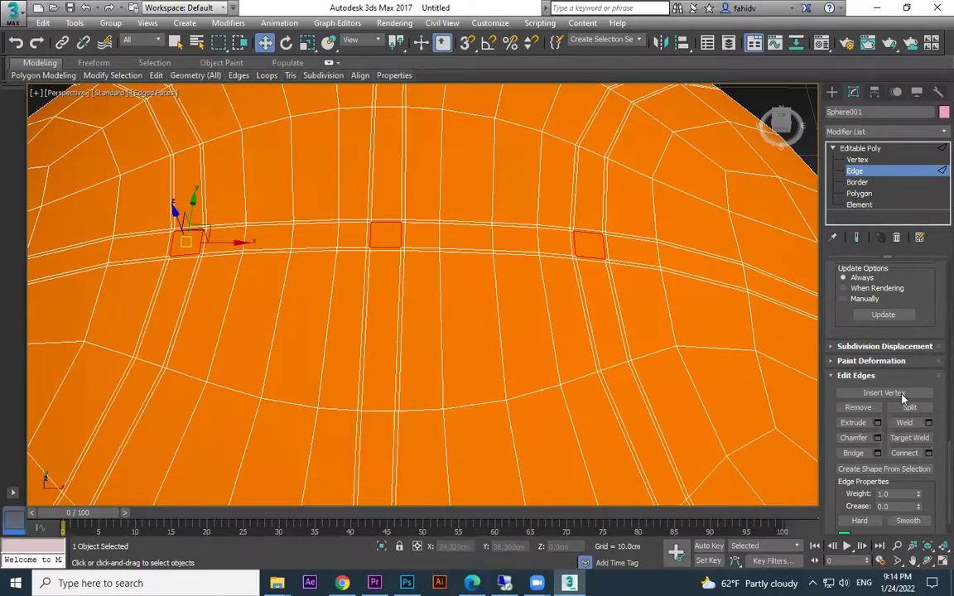
Expand the 12 selected crossing edges into full loops along the inner seam lines.
scroll(920, 294, "up", 5)
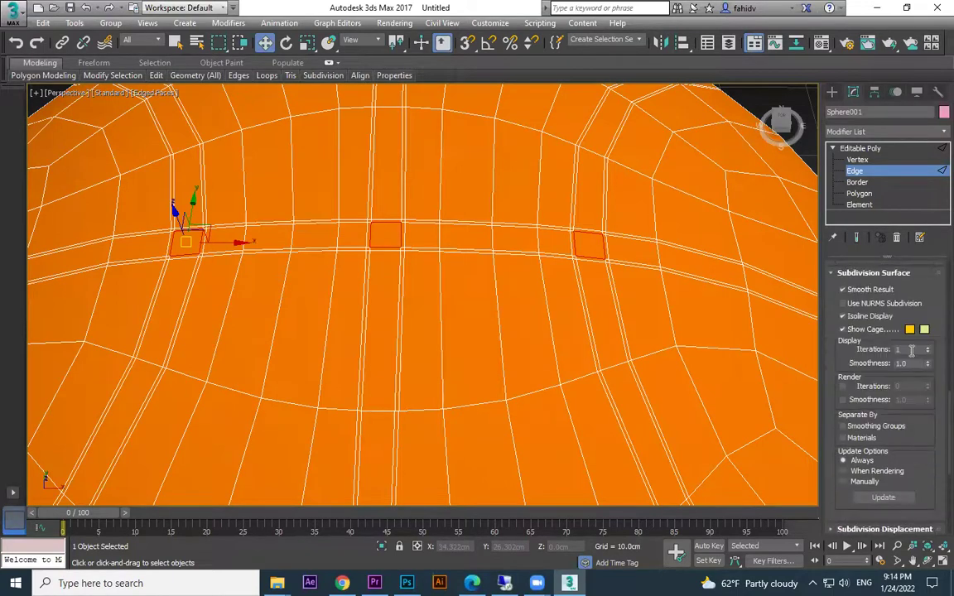
scroll(910, 310, "up", 8)
scroll(910, 311, "up", 6)
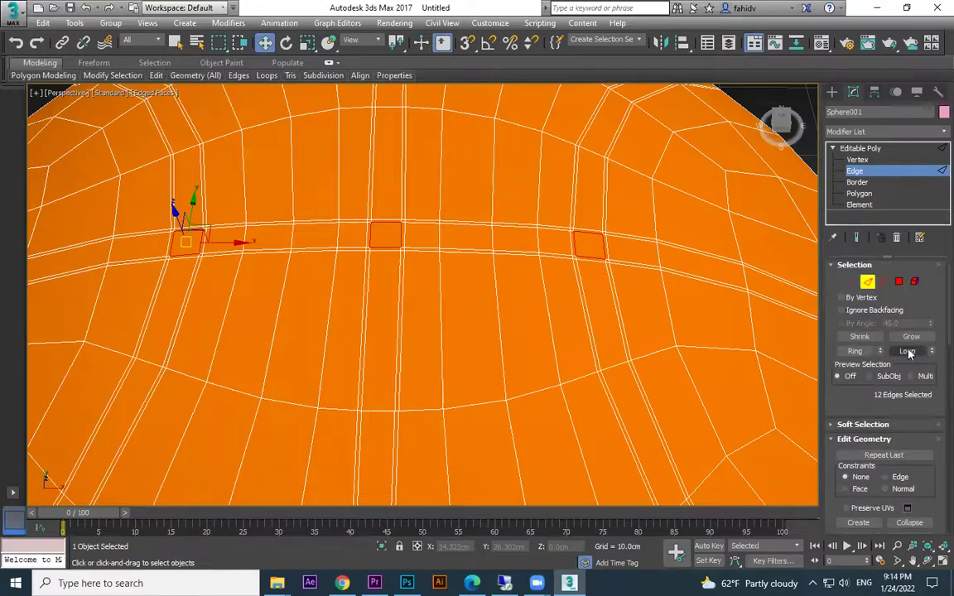
left_click(907, 352)
scroll(515, 274, "down", 4)
Convert the edge loops to a face selection and shrink it once to only the central seam strips.
right_click(621, 241)
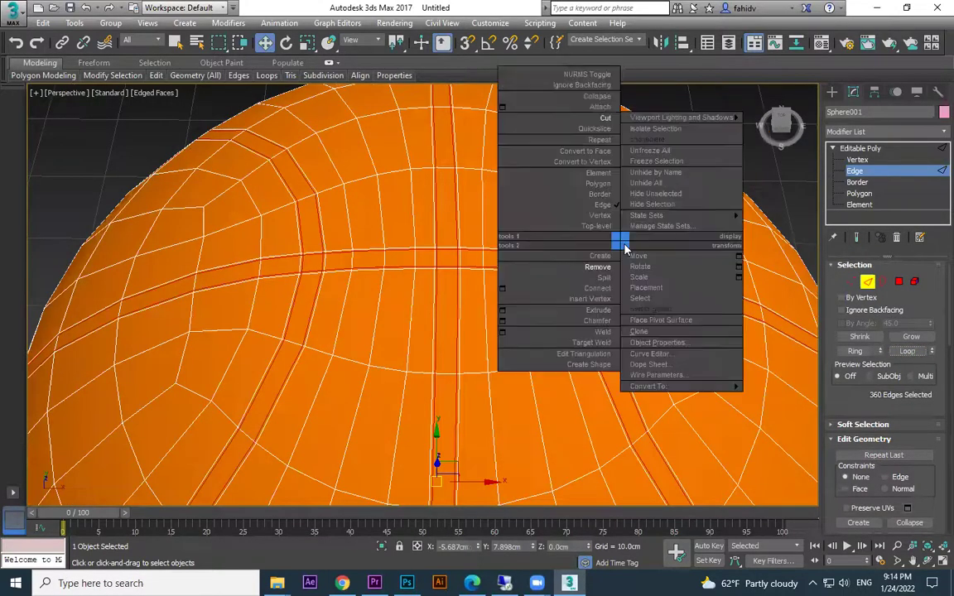
left_click(604, 153)
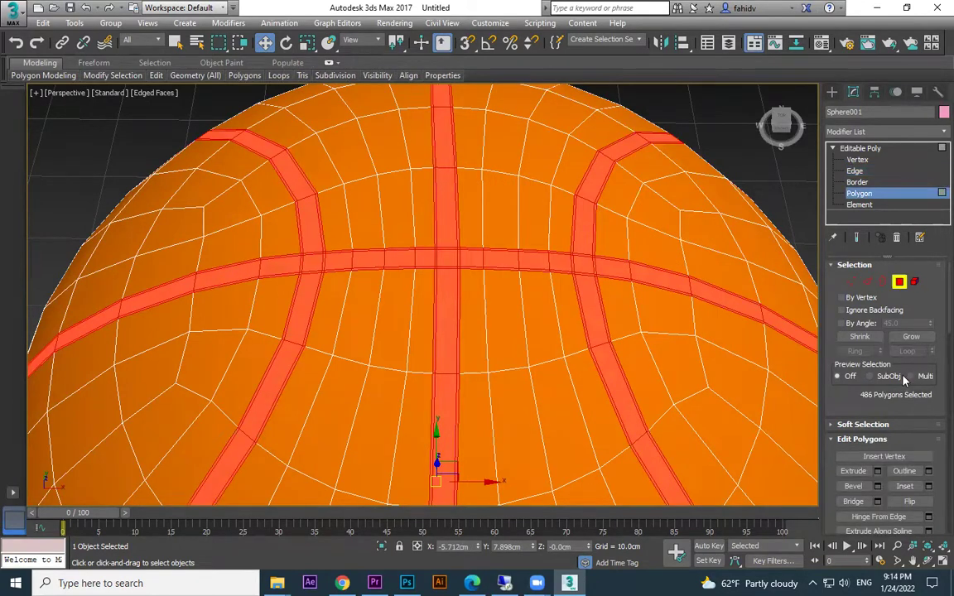
left_click(863, 338)
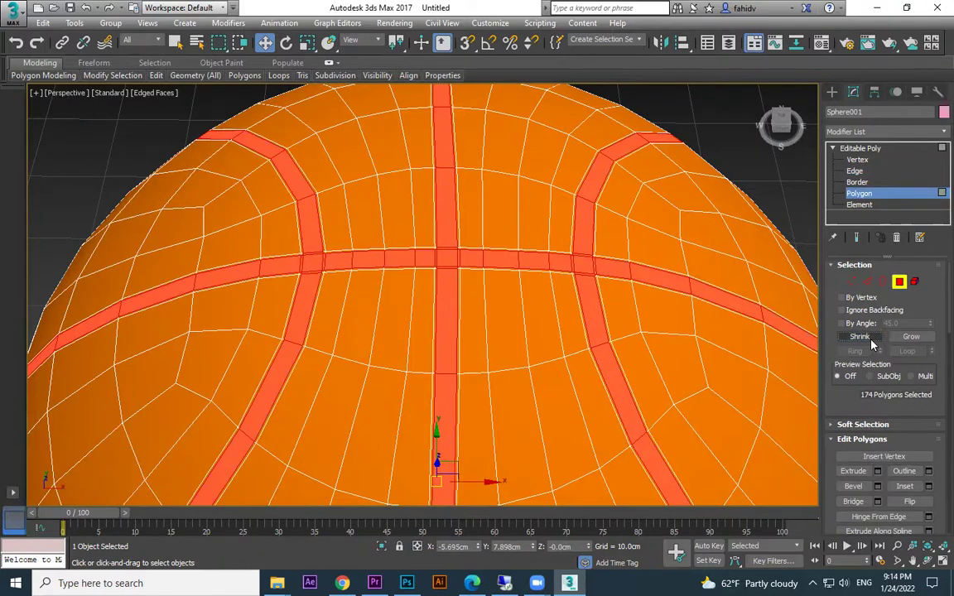
Start extruding the selected seam polygons slightly inward with the extrusion type set to Local Normal.
middle_click_drag(489, 290, 504, 314, "alt")
scroll(596, 314, "up", 3)
scroll(609, 362, "down", 5)
middle_click_drag(661, 423, 687, 358, "alt")
left_click(878, 471)
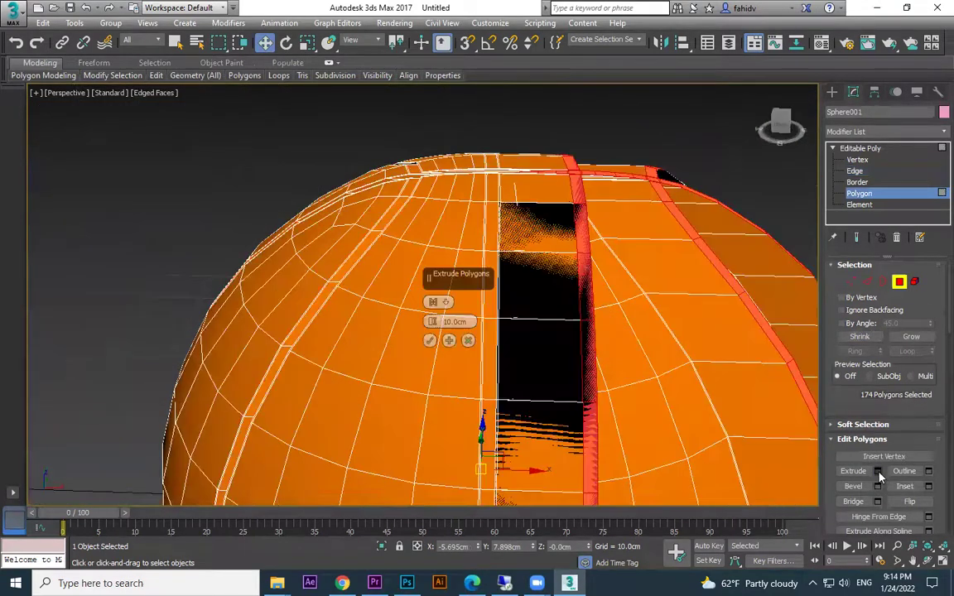
left_click(446, 302)
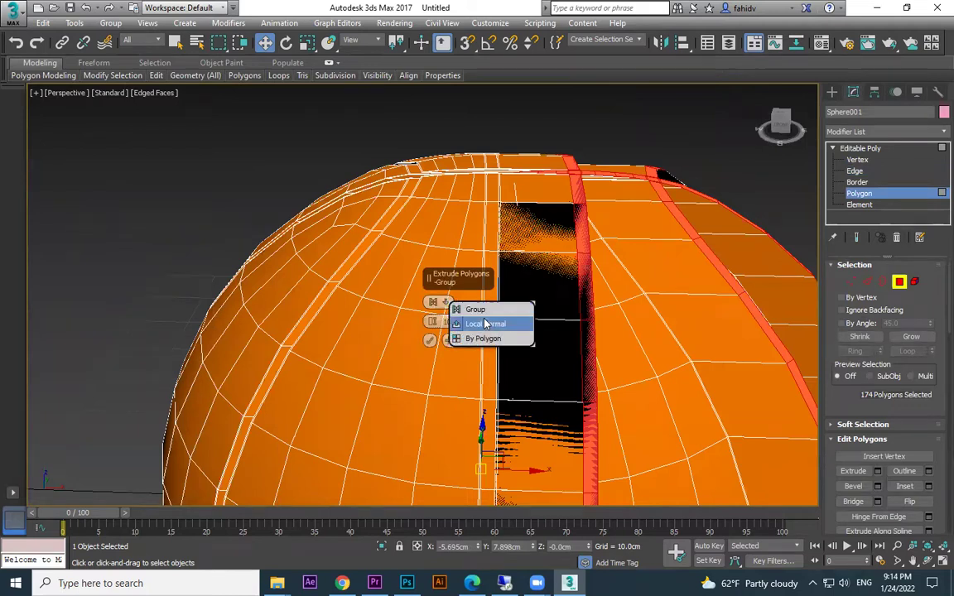
left_click(478, 324)
left_click_drag(439, 319, 447, 366)
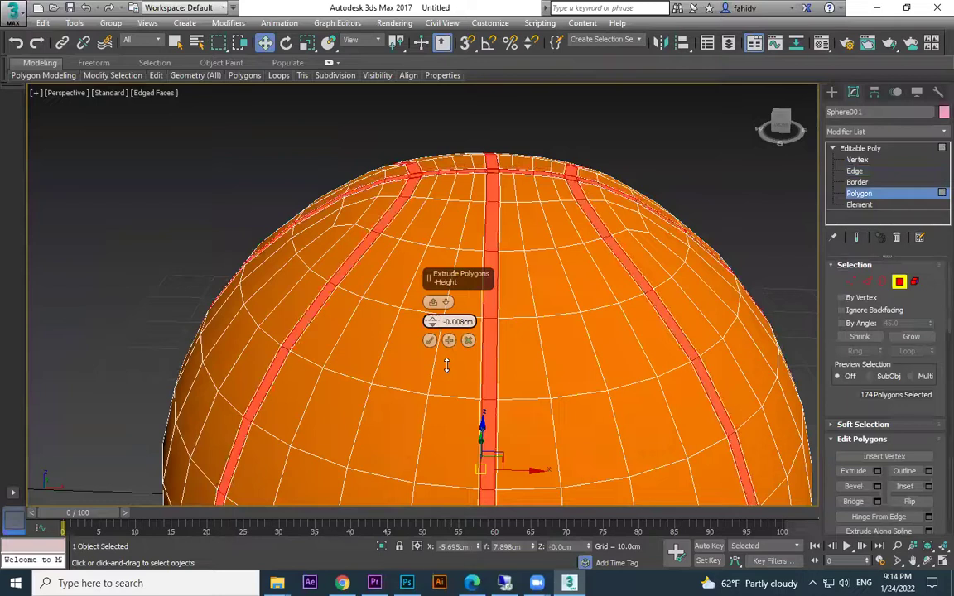
Set the extrusion height to -0.148 cm and apply it twice in succession to recess the seams.
scroll(541, 281, "up", 4)
middle_click_drag(498, 233, 544, 378)
left_click(433, 324)
left_click(433, 325)
left_click(433, 325)
left_click(433, 325)
left_click(434, 325)
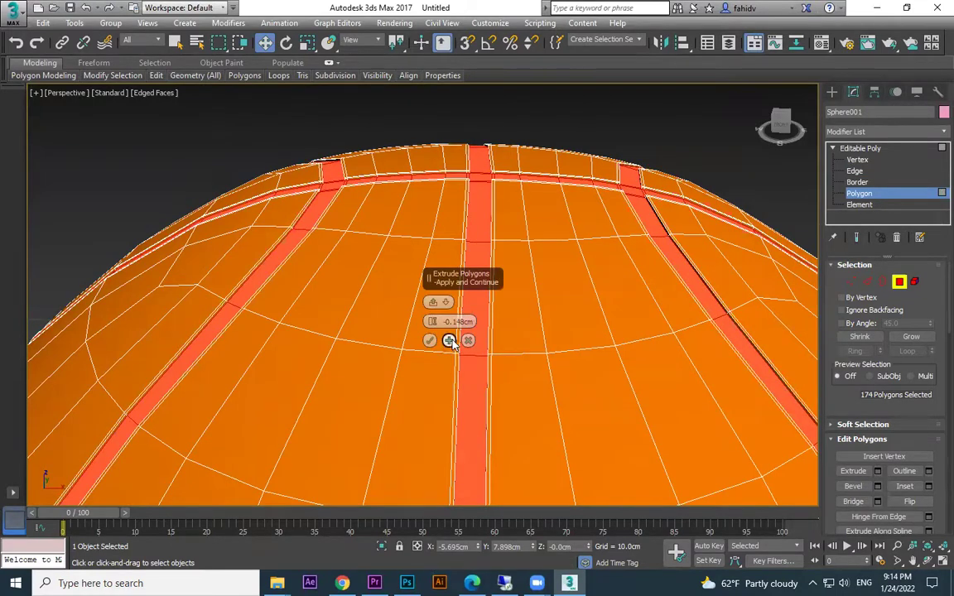
left_click(449, 341)
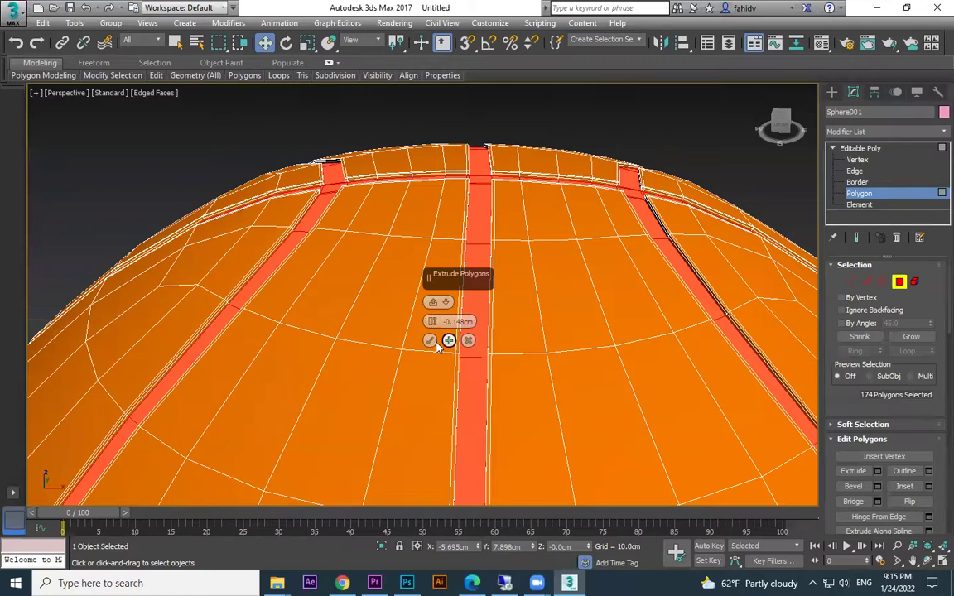
left_click(429, 340)
Leave and re-enter the sphere's polygon level, and examine the recessed seam grooves up close.
left_click(833, 92)
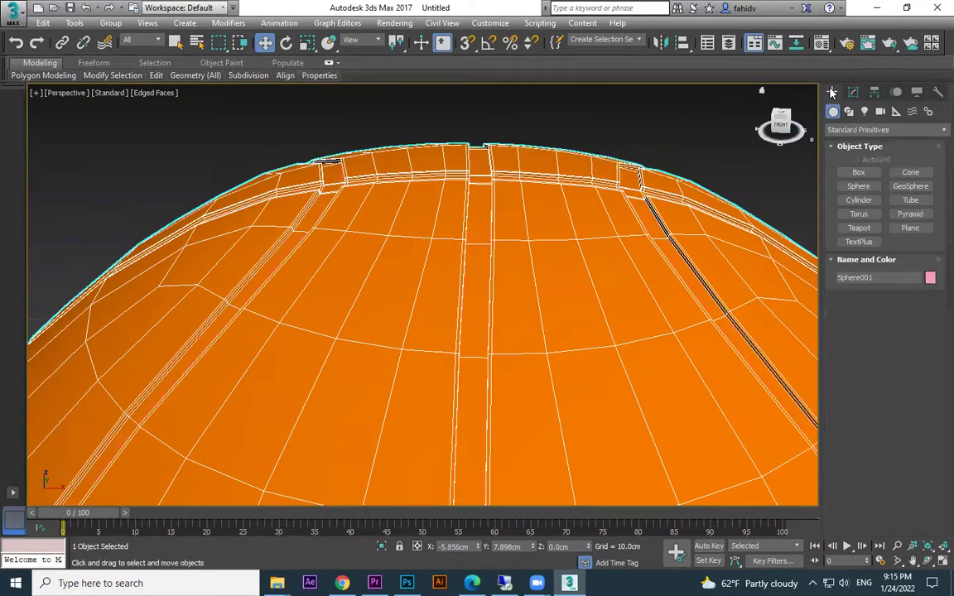
left_click(853, 92)
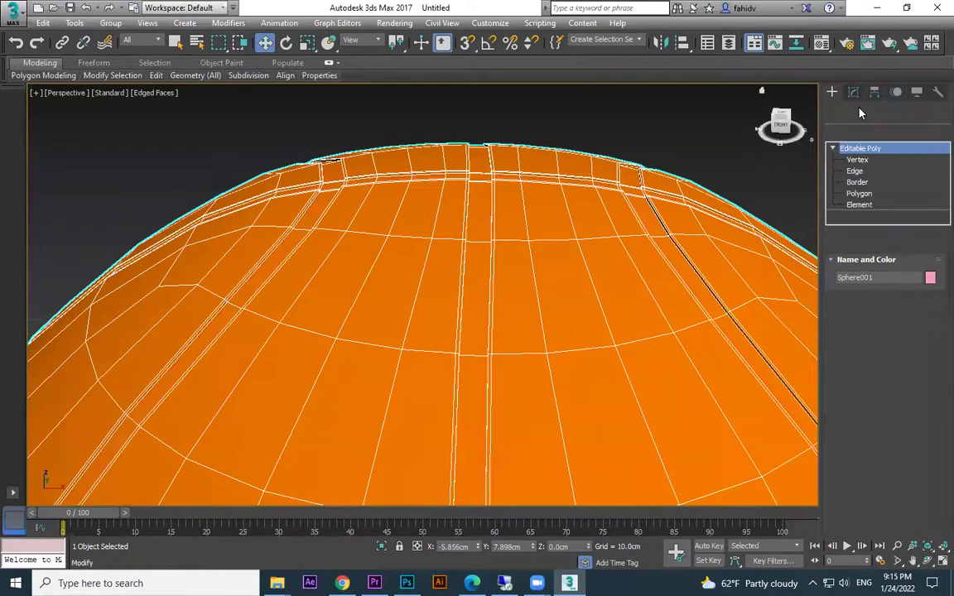
left_click(859, 193)
middle_click_drag(804, 284, 458, 220, "alt")
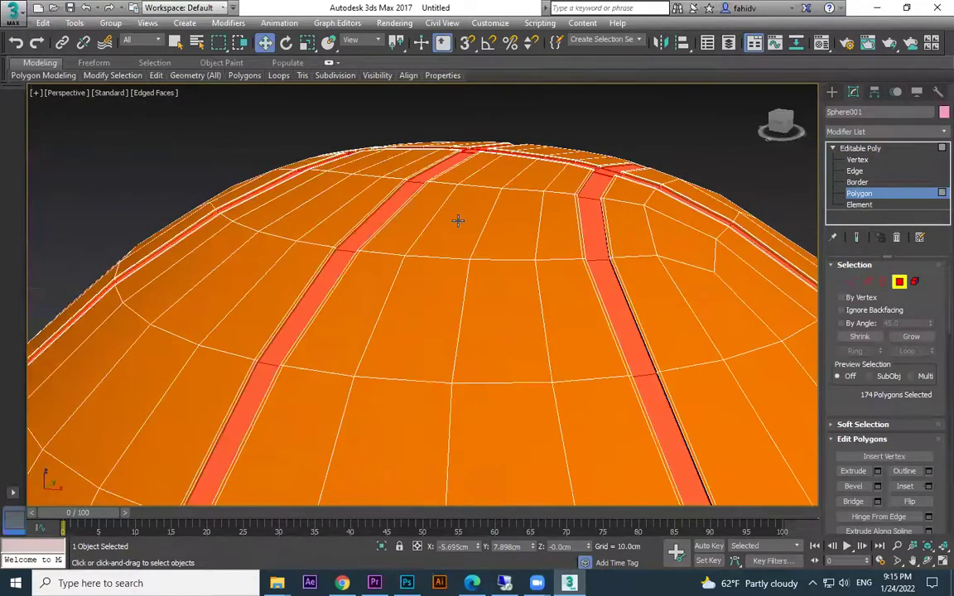
scroll(458, 220, "up", 3)
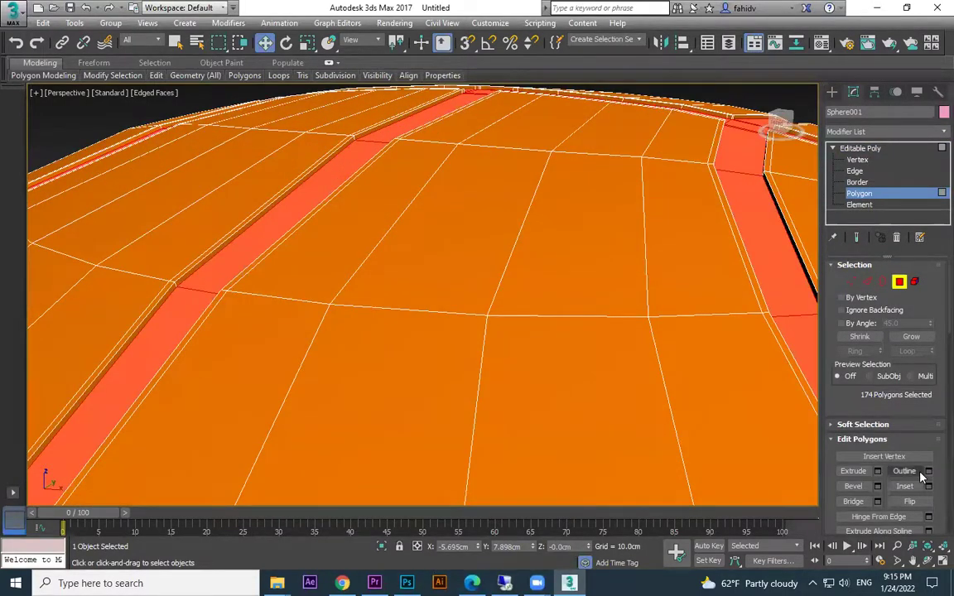
Extrude the seam polygons inward once more by -0.148 cm with the Local Normal type.
left_click(878, 471)
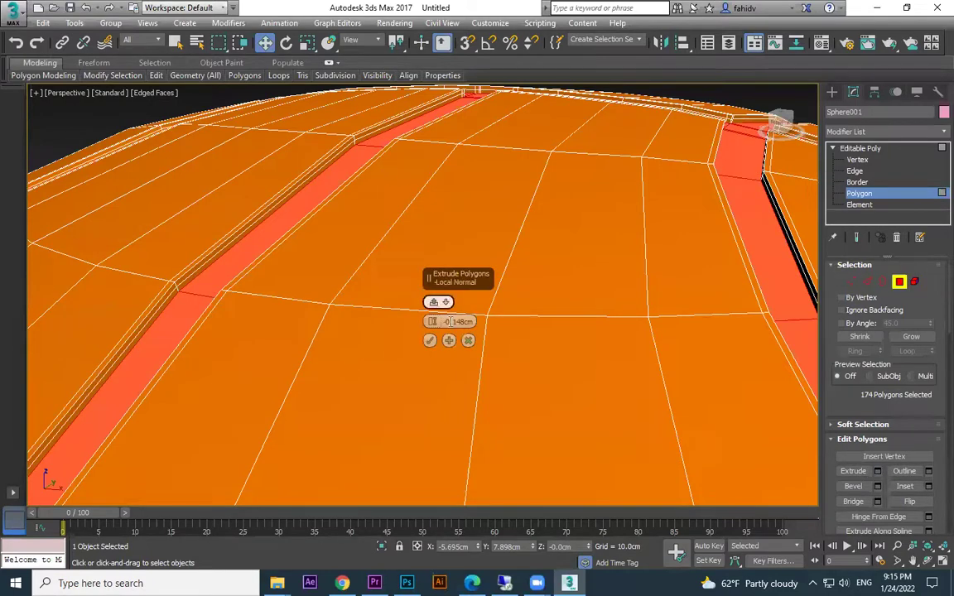
left_click(429, 341)
middle_click_drag(429, 341, 592, 280, "alt")
Assign the dark grey 02 - Default material to the selected seam polygons, with Specular Level 86 and Glossiness 28.
key("m")
left_click(667, 149)
left_click(613, 269)
left_click_drag(666, 438, 666, 444)
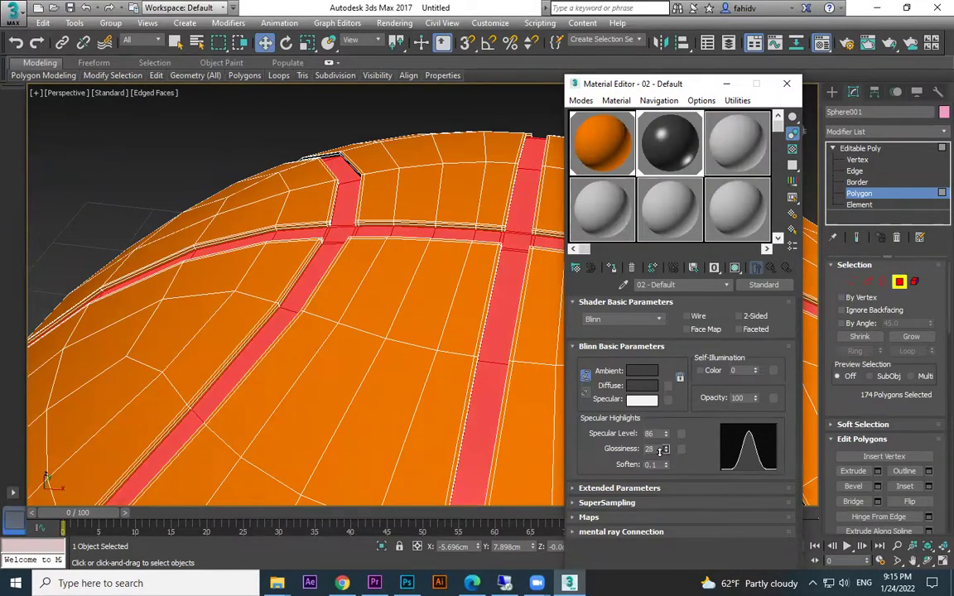
key("m")
scroll(657, 215, "down", 2)
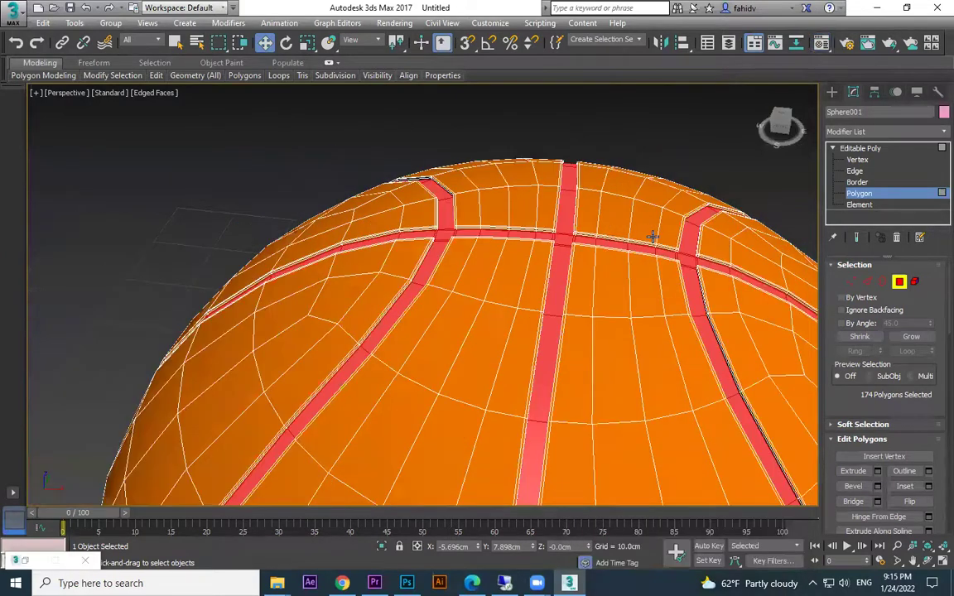
Leave the polygon editing, clear the selection and turn off the edged faces display.
left_click(833, 94)
left_click(686, 164)
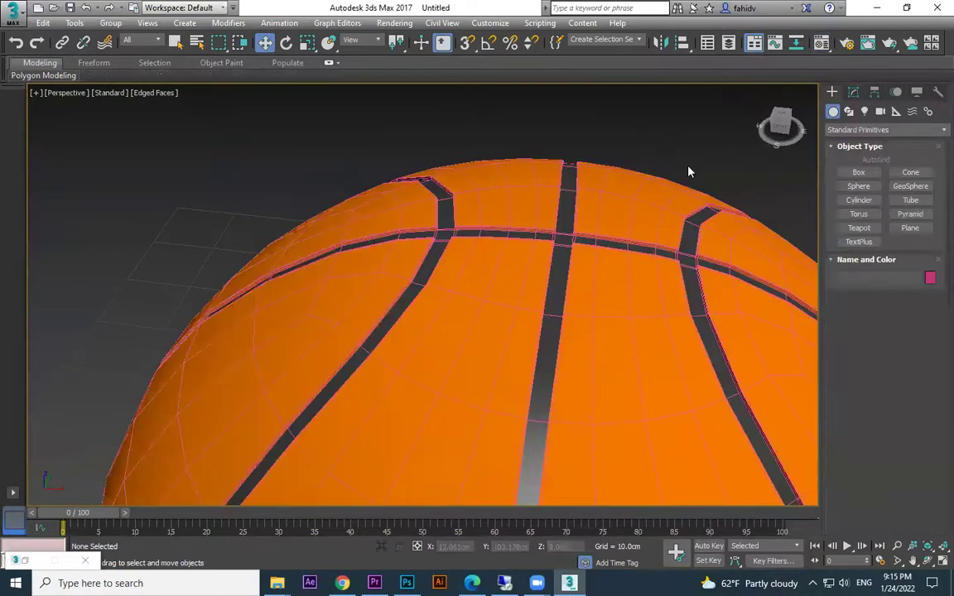
middle_click_drag(687, 160, 669, 156)
key("F4")
scroll(662, 191, "down", 3)
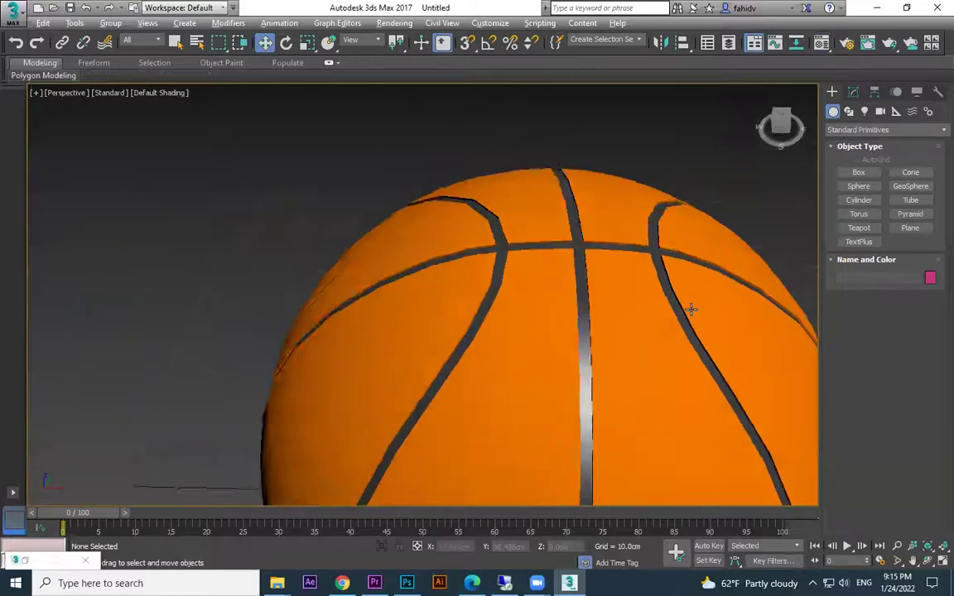
scroll(546, 247, "down", 4)
Add a MeshSmooth modifier to the ball and inspect the smoothed seams from several angles.
left_click(617, 283)
middle_click_drag(626, 288, 577, 270)
left_click(854, 93)
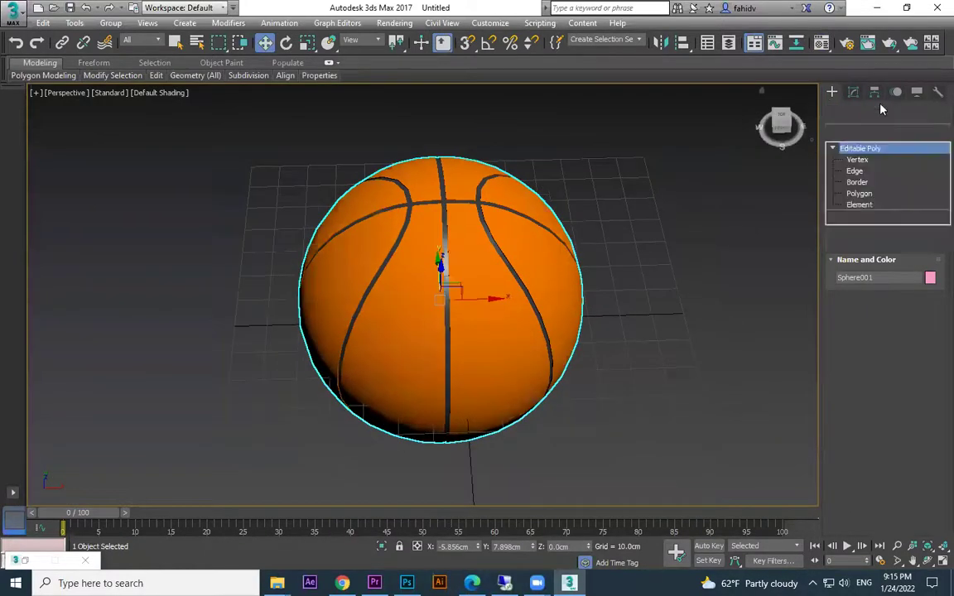
left_click(934, 132)
scroll(886, 288, "down", 10)
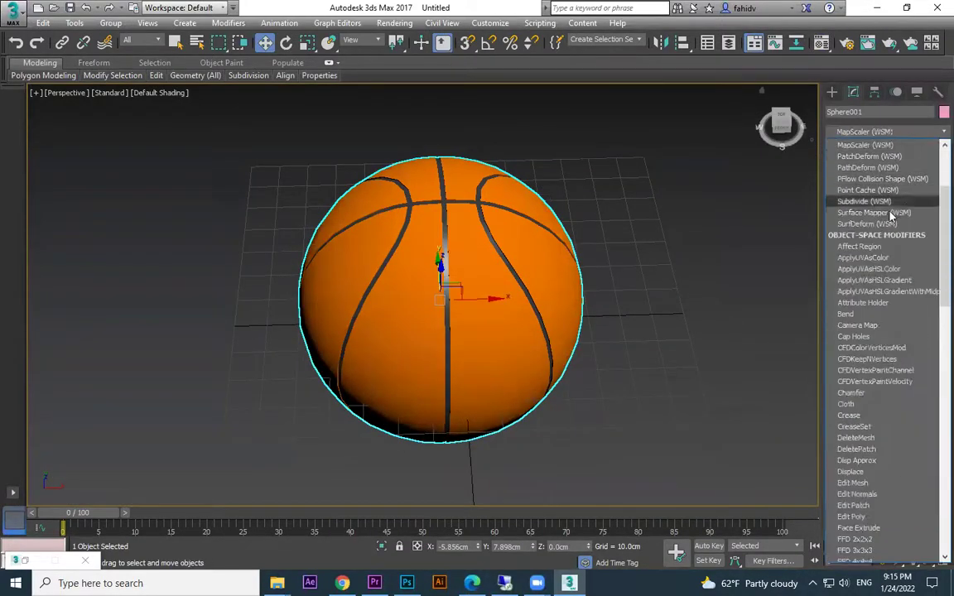
scroll(888, 280, "up", 15)
scroll(888, 280, "down", 8)
left_click(874, 221)
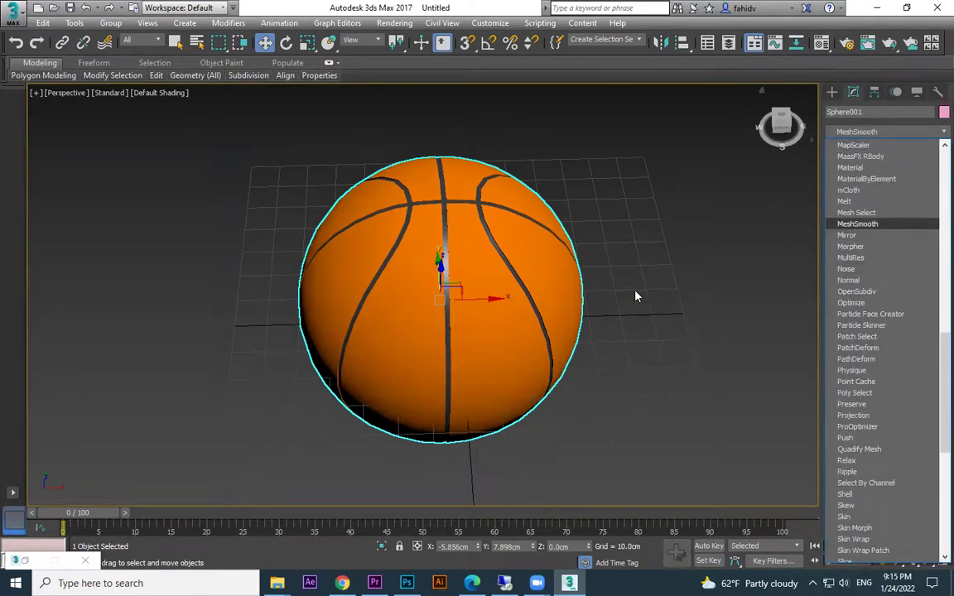
scroll(623, 300, "up", 3)
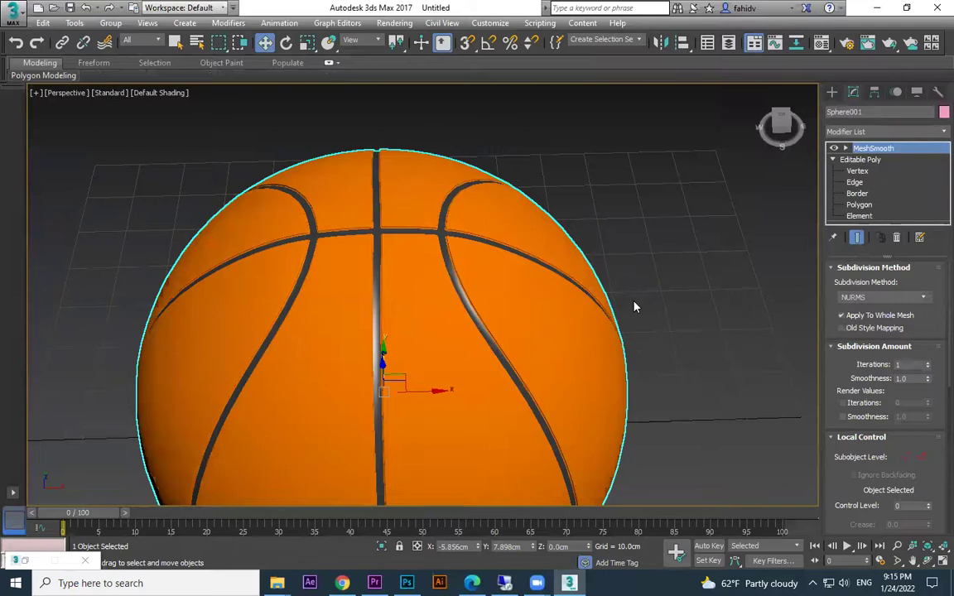
scroll(635, 307, "down", 3)
middle_click_drag(658, 316, 655, 359, "alt")
scroll(638, 339, "up", 3)
middle_click_drag(680, 312, 682, 283, "alt")
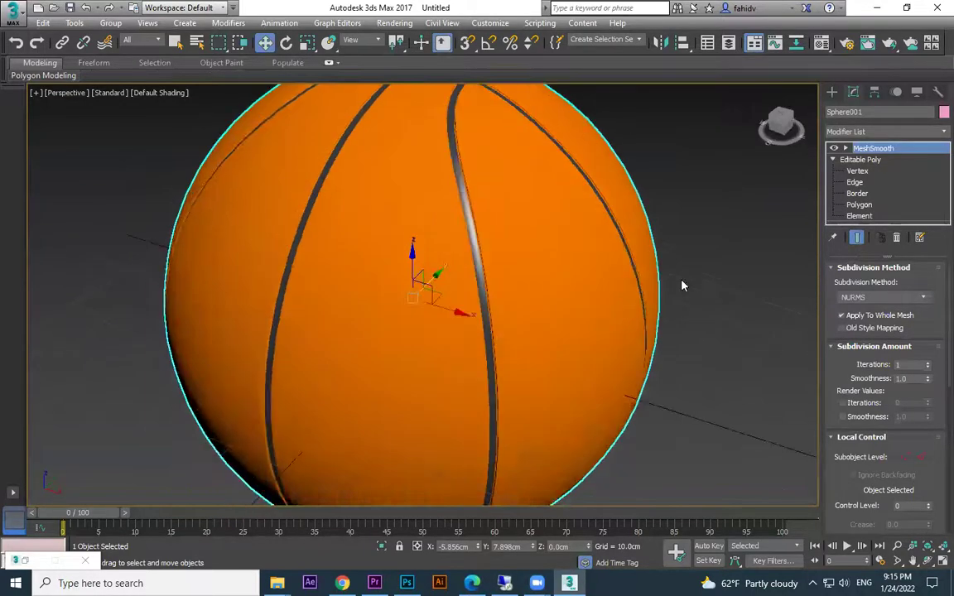
scroll(680, 305, "down", 3)
Assign a Cellular map to the Bump channel of the orange material.
key("m")
left_click_drag(647, 79, 741, 9)
left_click(744, 87)
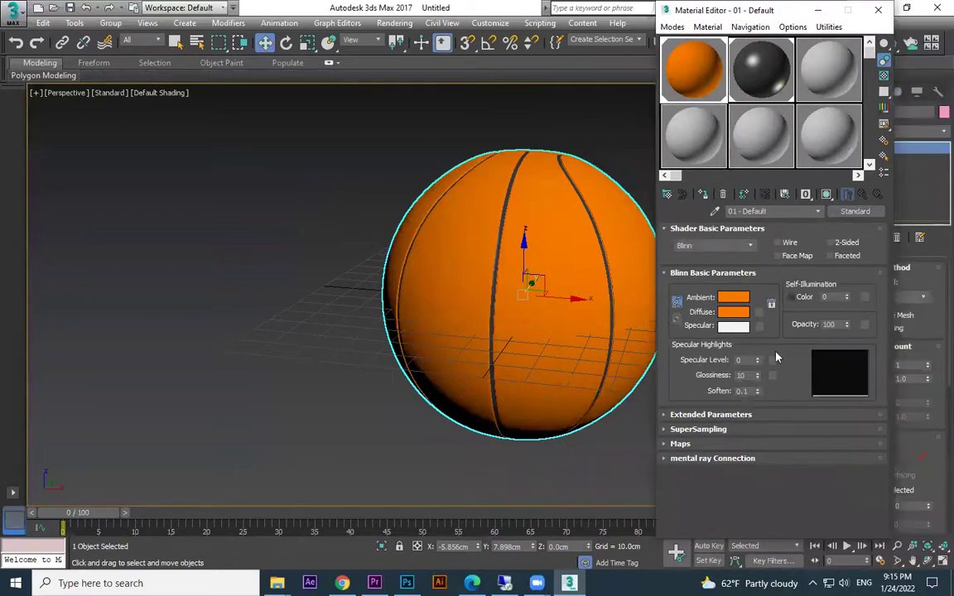
left_click(691, 445)
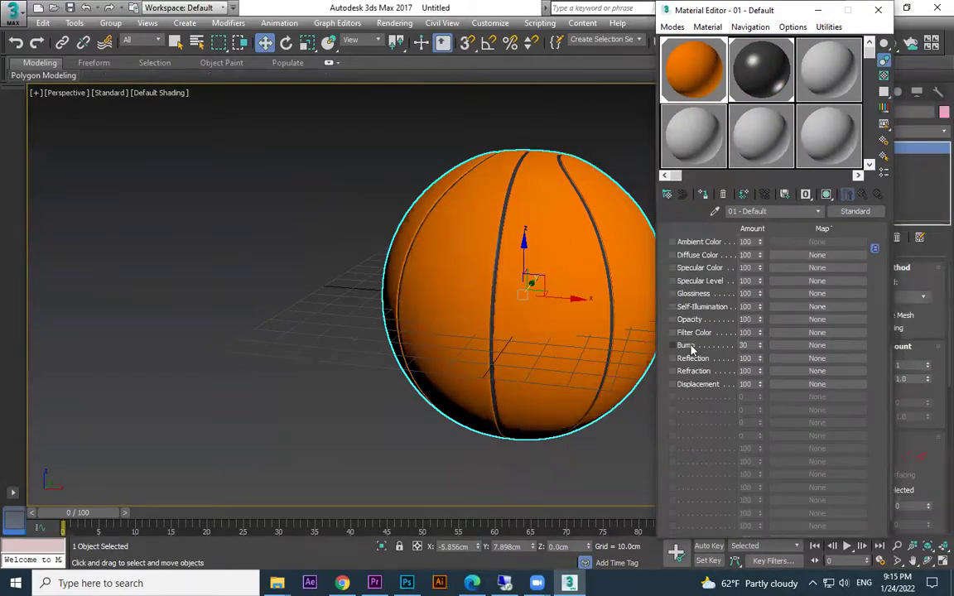
left_click(816, 346)
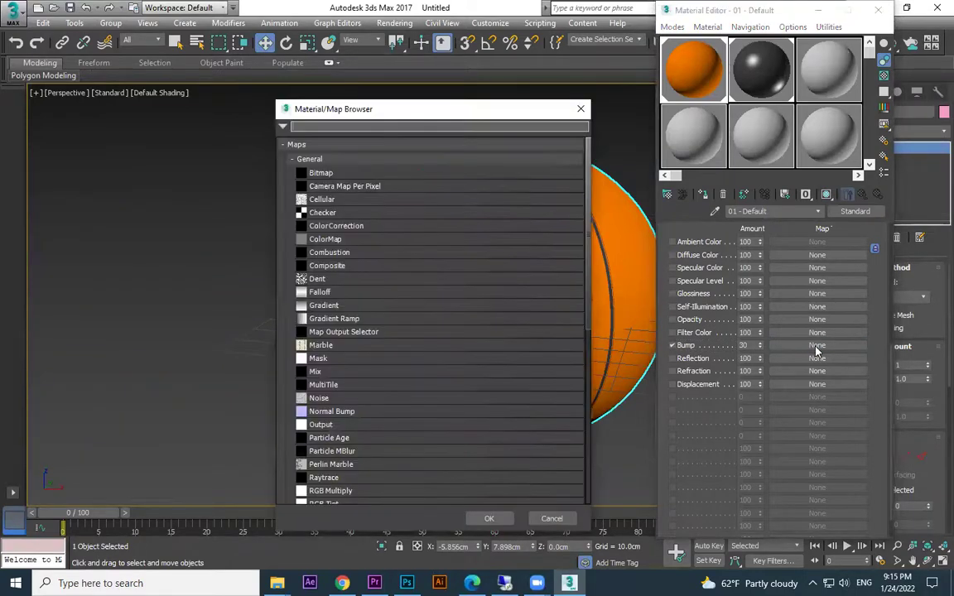
double_click(330, 202)
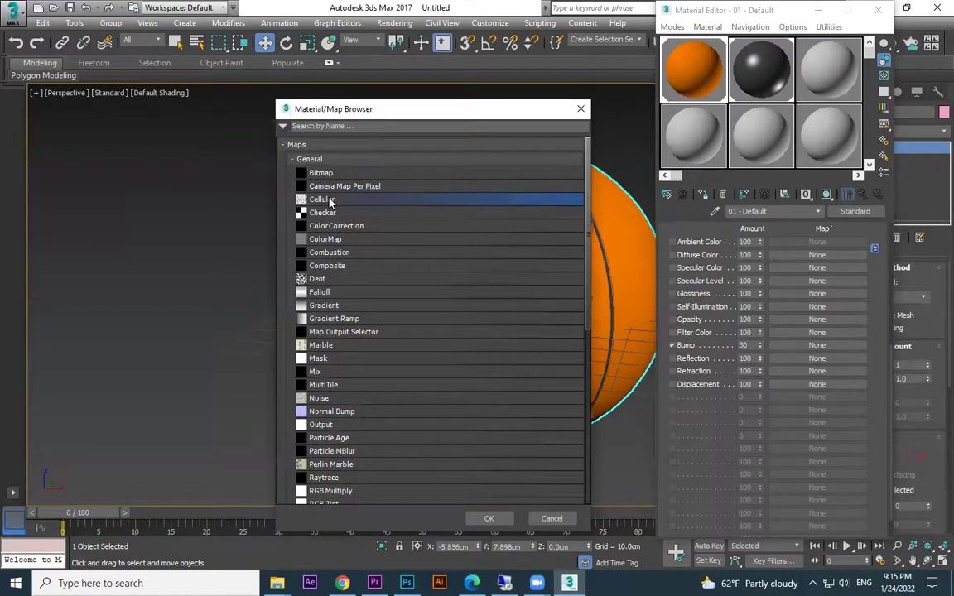
Preview the bumpy orange material in an enlarged sample window and return to the parent material.
double_click(696, 81)
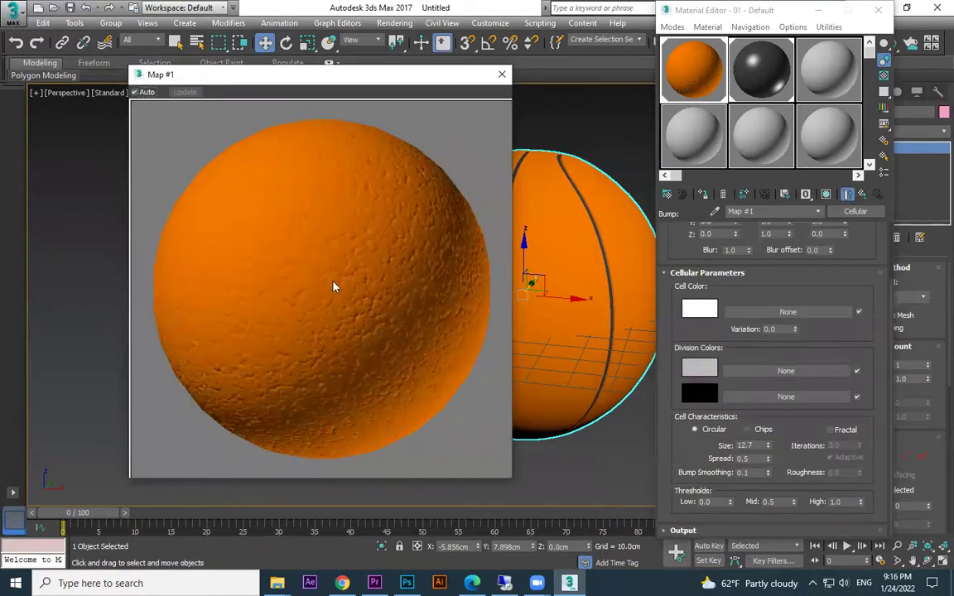
left_click(502, 73)
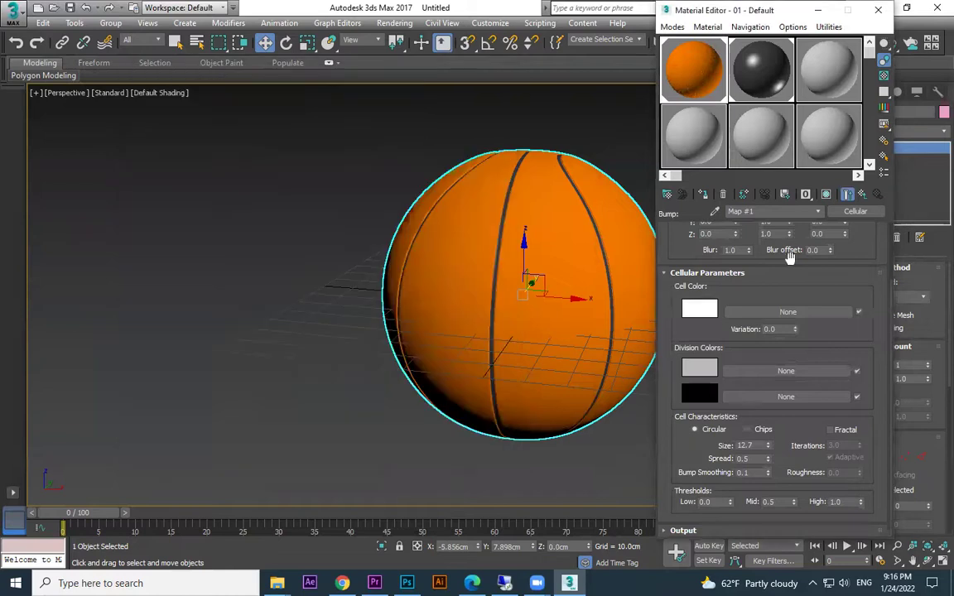
left_click(862, 195)
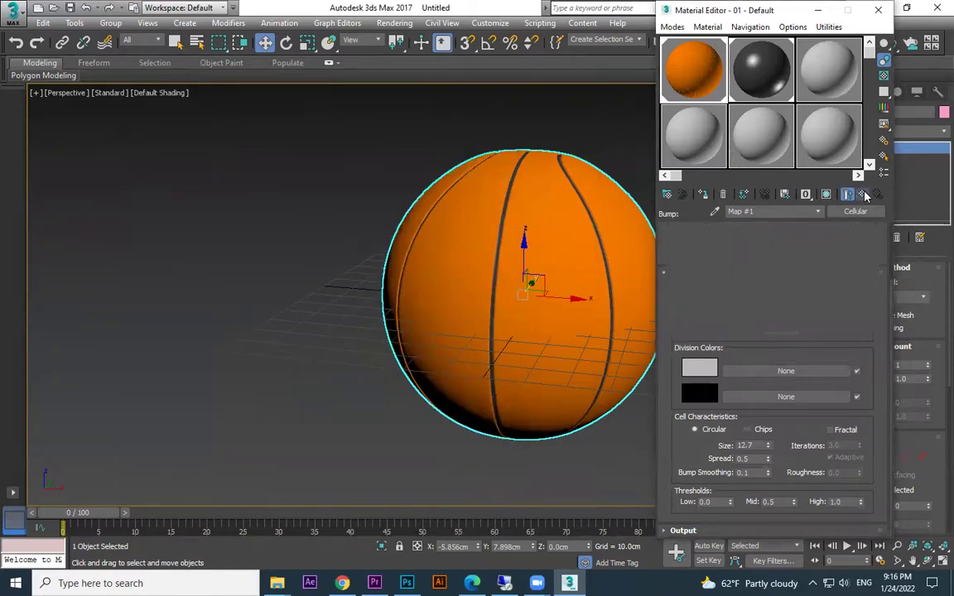
Zoom in on the ball and render the perspective view to check the bump texture.
middle_click_drag(529, 284, 438, 335)
scroll(490, 300, "up", 3)
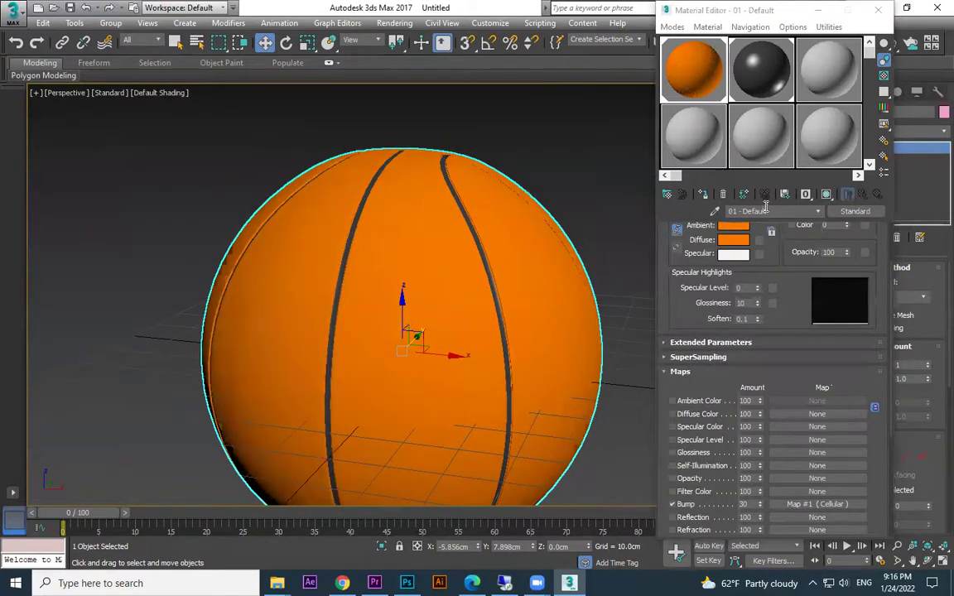
middle_click_drag(558, 254, 547, 249)
scroll(546, 249, "up", 3)
middle_click_drag(499, 202, 503, 216)
key("shift+q")
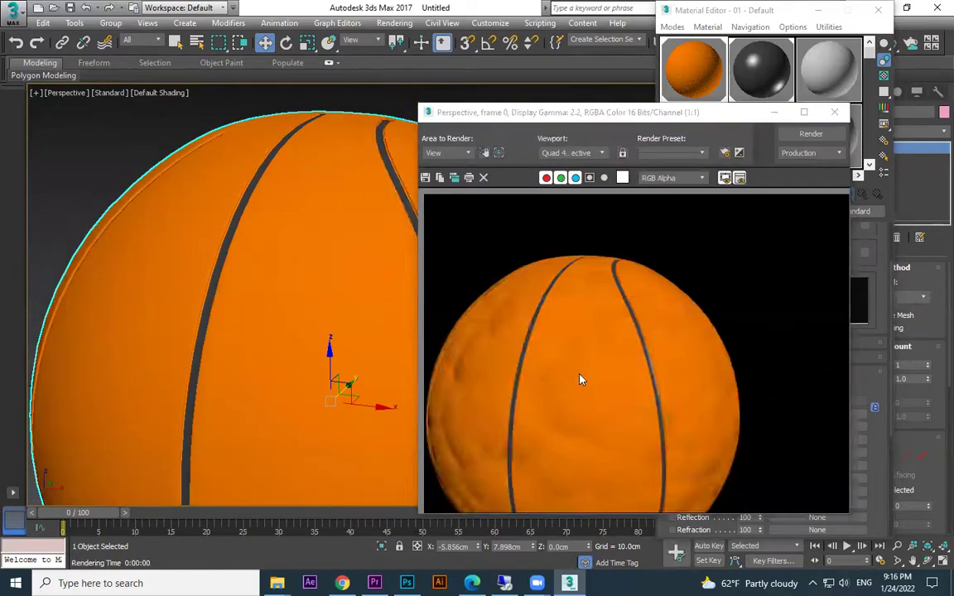
left_click(776, 112)
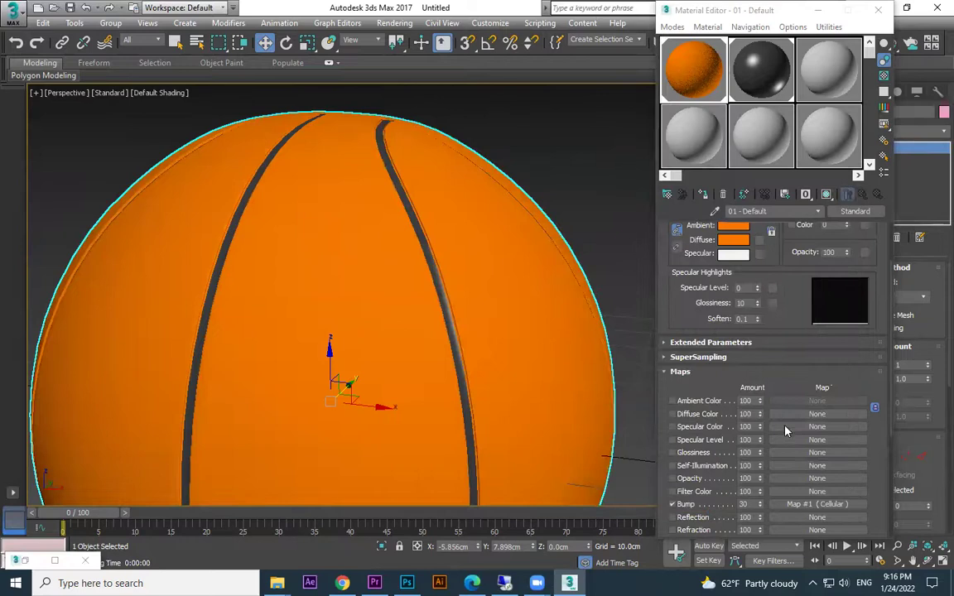
Try an X tiling of 10 on the Cellular bump map and render the ball.
left_click(798, 504)
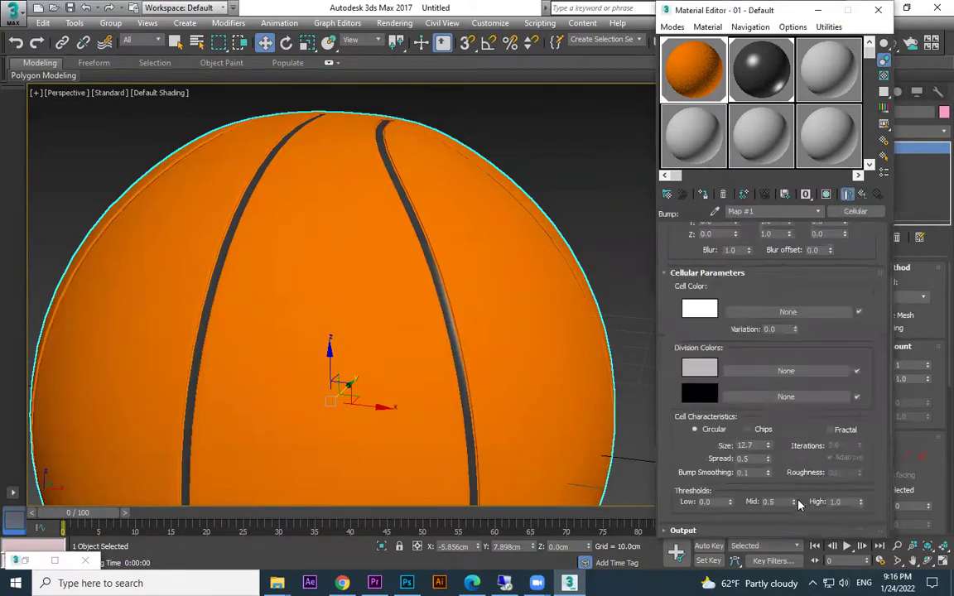
scroll(746, 298, "up", 3)
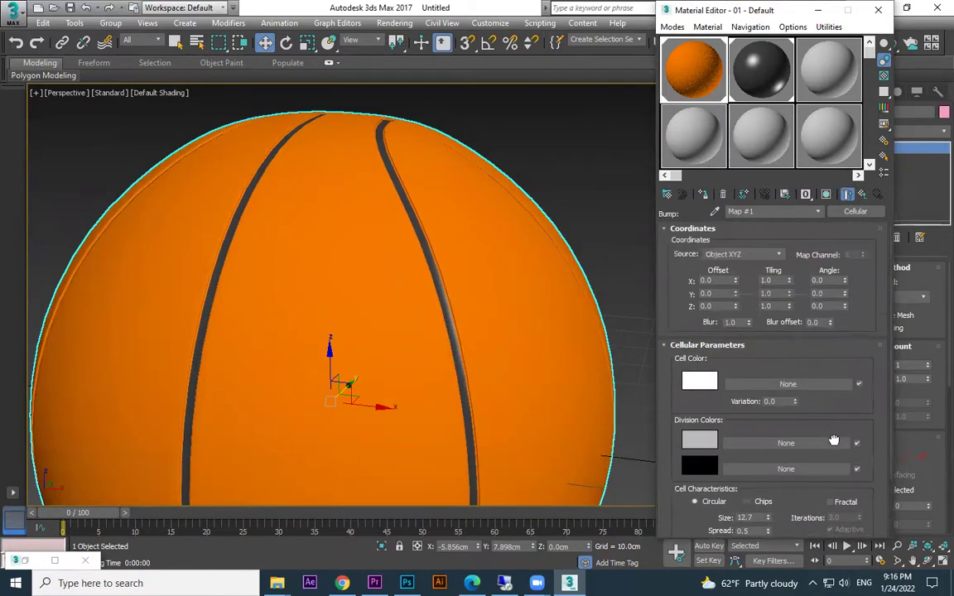
left_click(762, 281)
type("10")
key("Return")
key("shift+q")
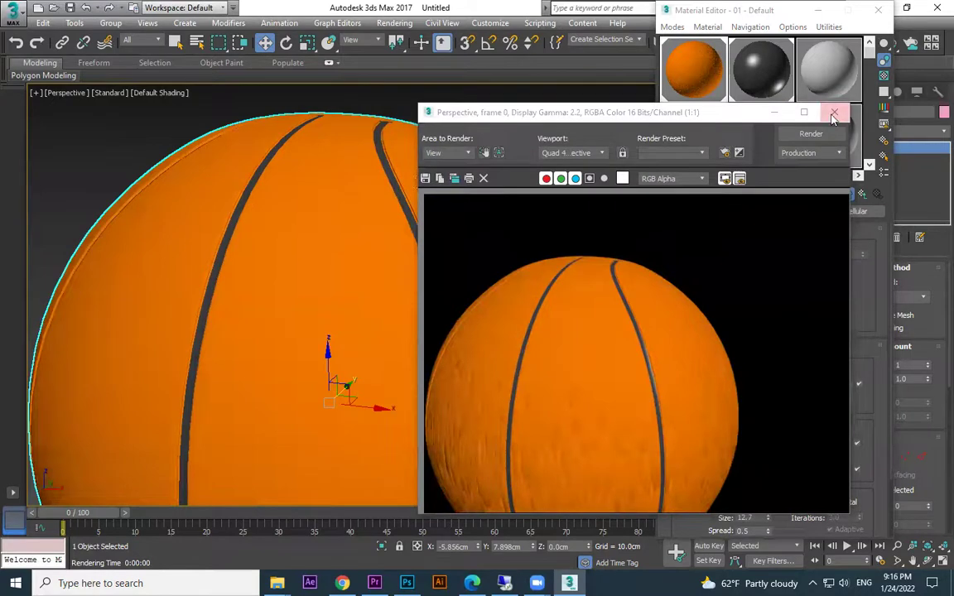
left_click(833, 116)
Try a tiling of 40 on X, Y and Z for the Cellular map and render the ball.
left_click(780, 280)
type("40")
key("Tab")
type("40")
key("Tab")
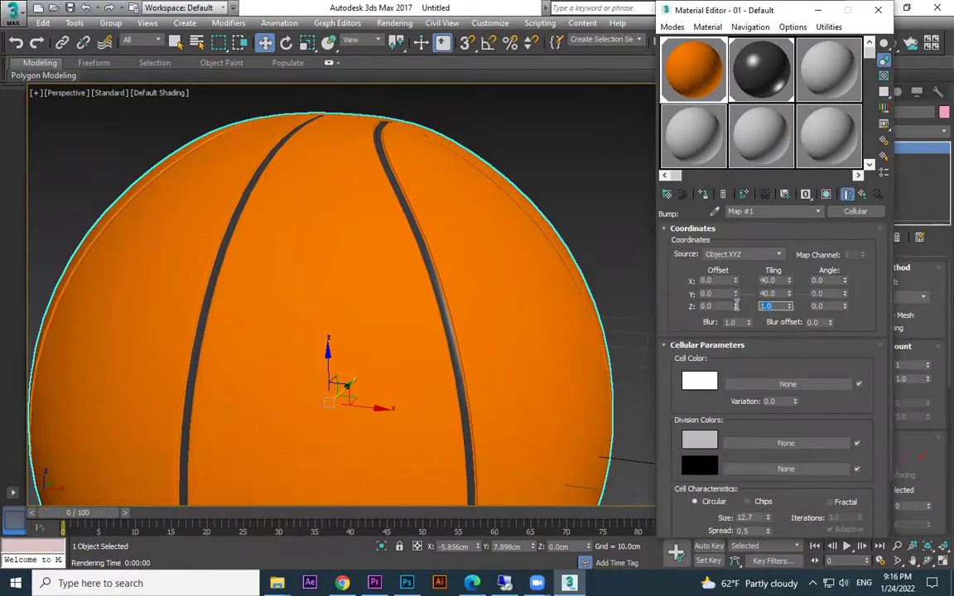
type("7")
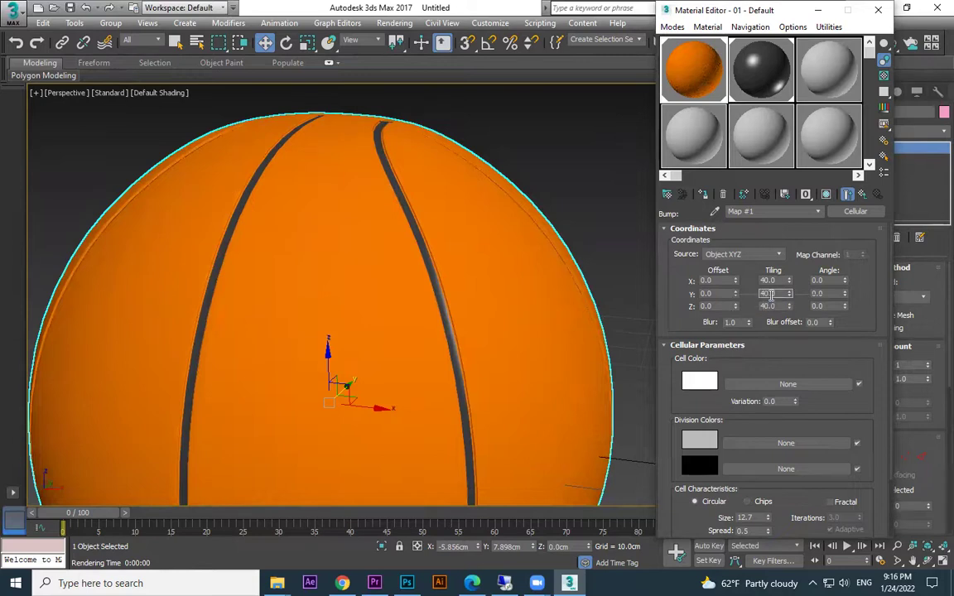
key("shift+q")
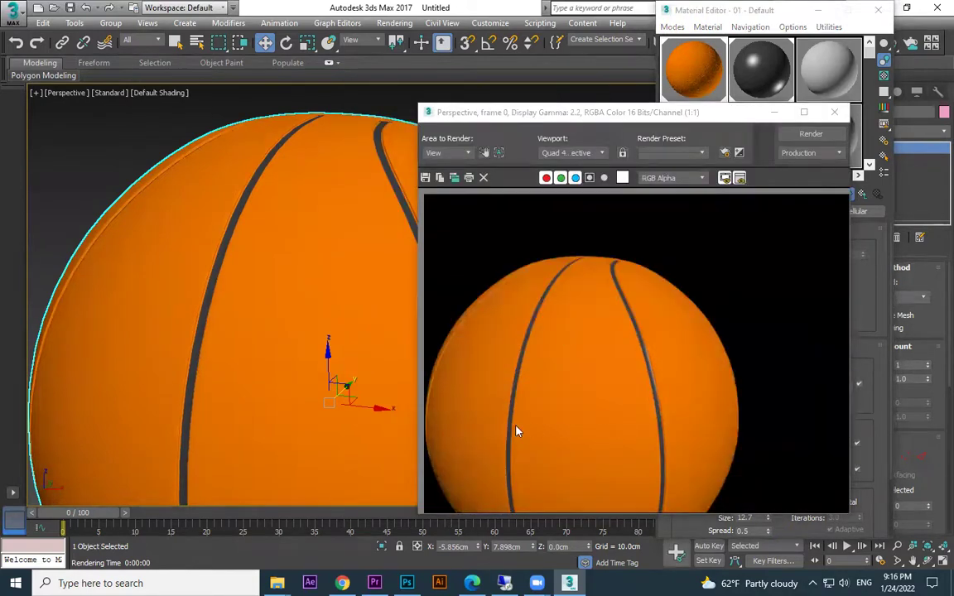
left_click(834, 112)
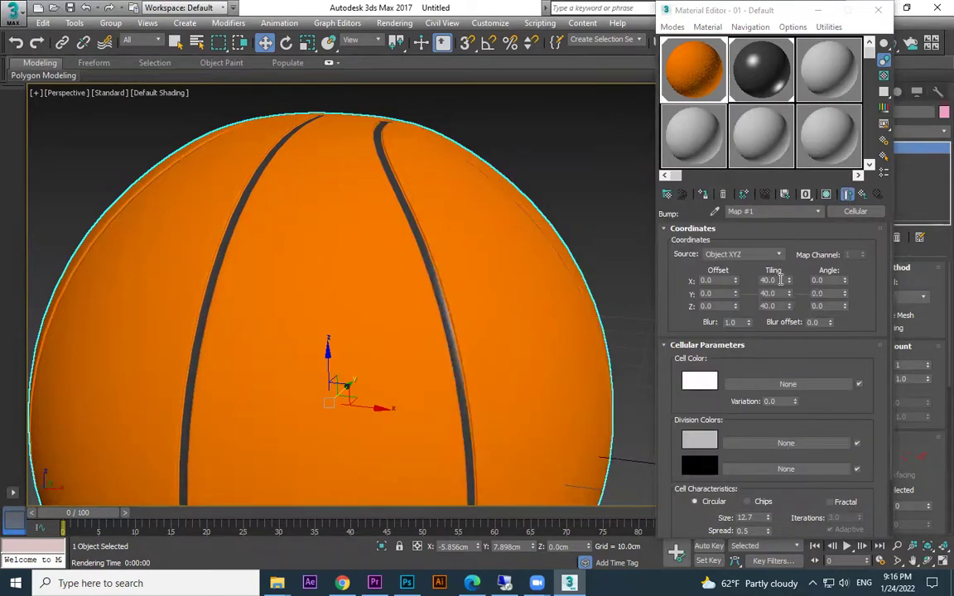
Try a tiling of 20 on all three axes of the Cellular map and render the ball.
type("20")
left_click_drag(779, 294, 741, 296)
type("20")
left_click(778, 289)
key("shift+q")
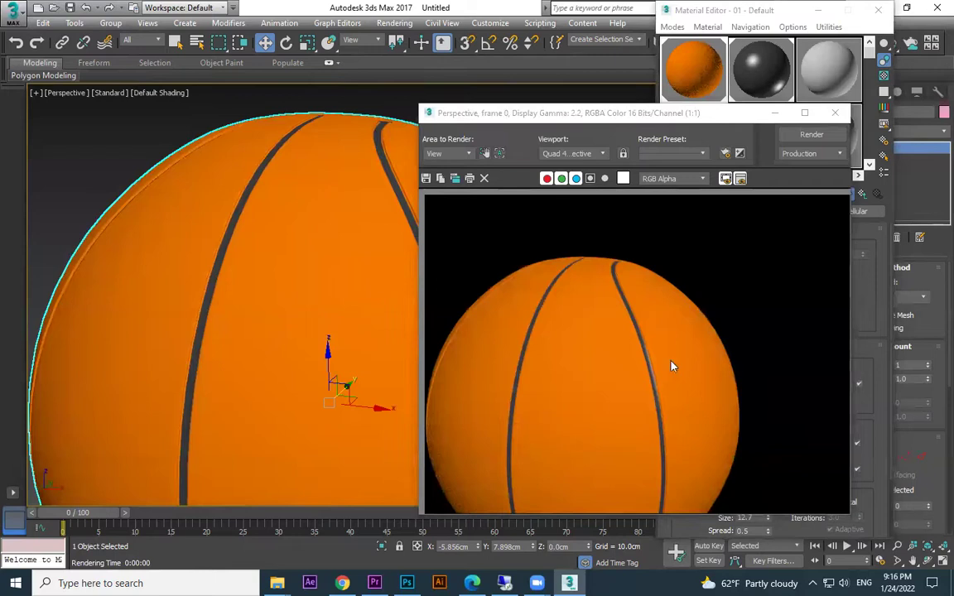
left_click(835, 114)
Render a close-up of the ball's upper seams to examine the bump texture.
middle_click_drag(433, 303, 372, 251)
scroll(372, 250, "up", 6)
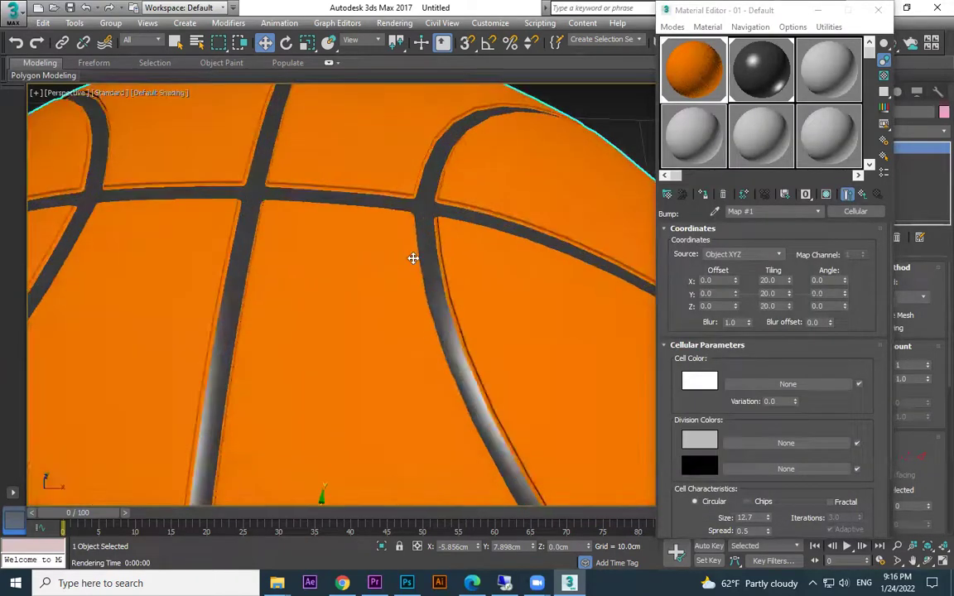
key("shift+q")
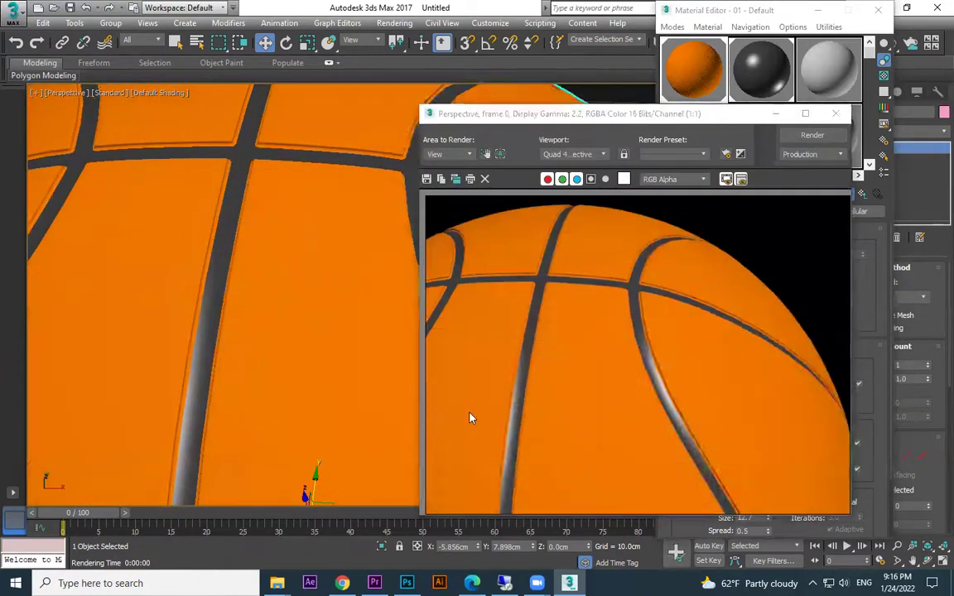
left_click(835, 112)
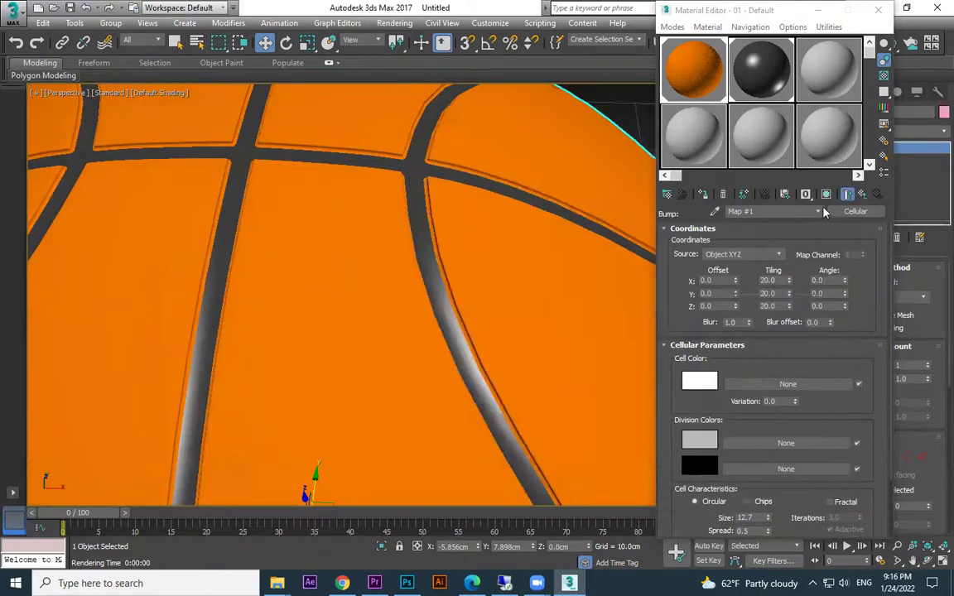
Set the Cellular map's X, Y and Z tiling to 25, render the close-up and return to the parent material.
double_click(775, 281)
type("25")
left_click_drag(781, 293, 764, 306)
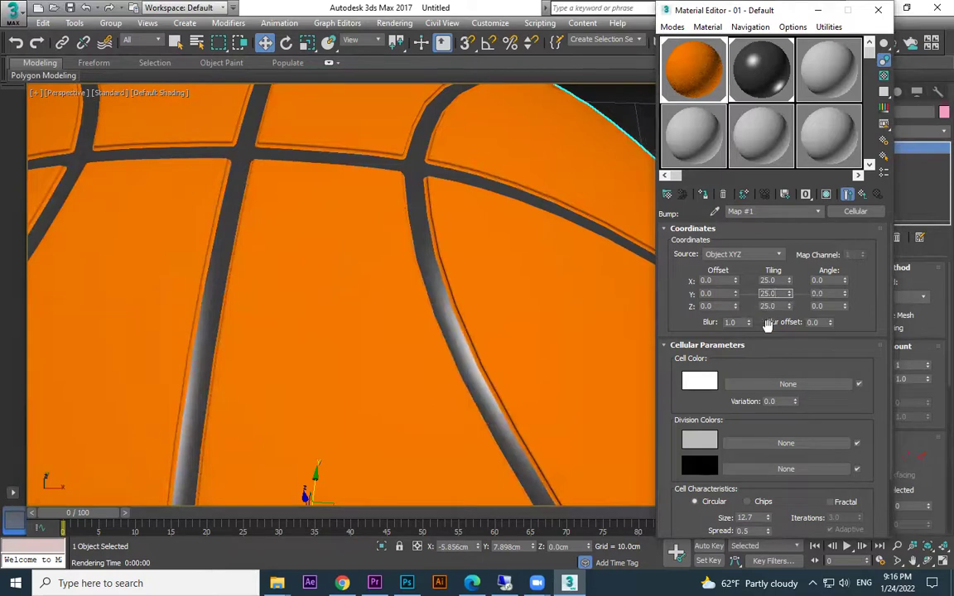
key("shift+q")
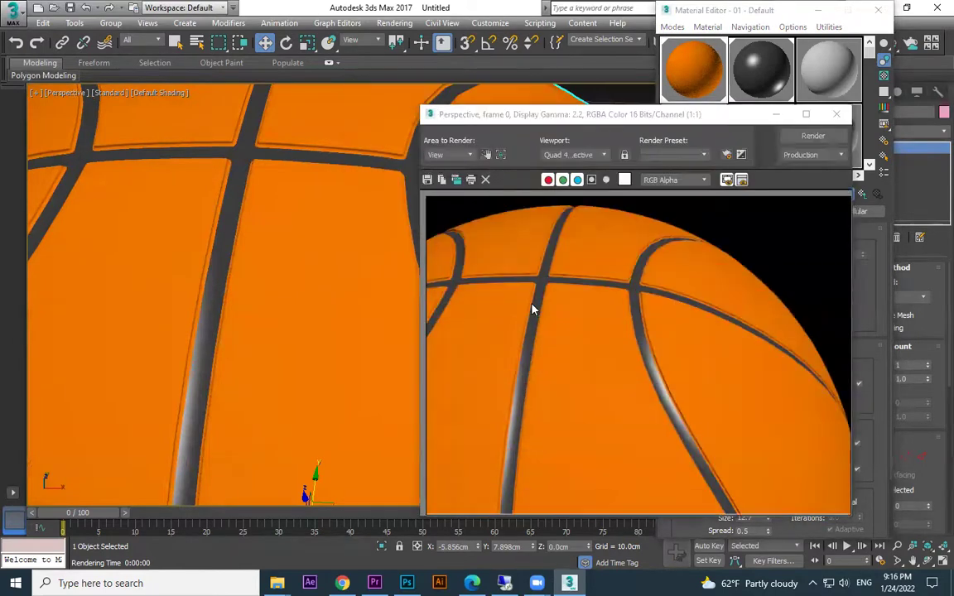
left_click(836, 114)
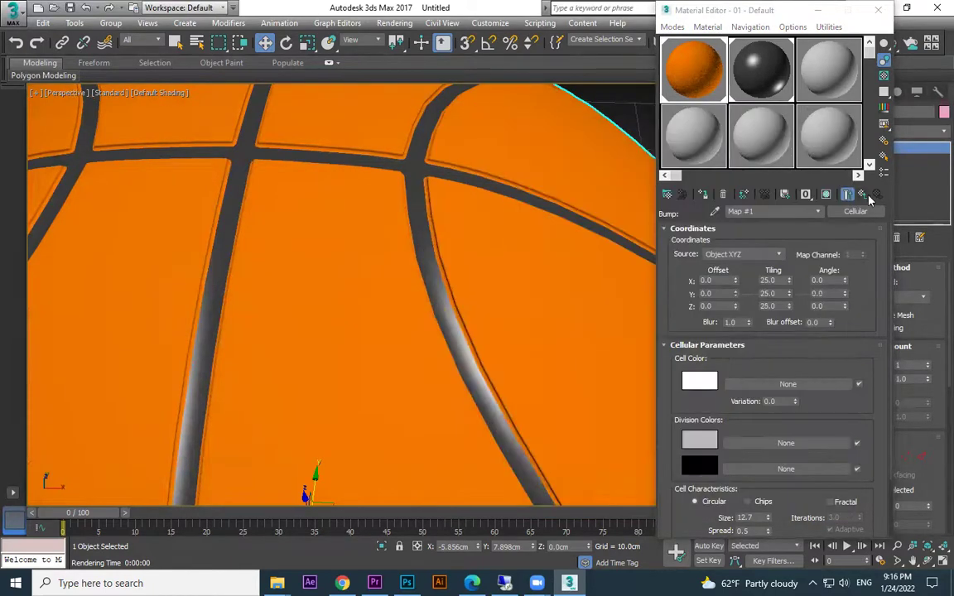
left_click(863, 195)
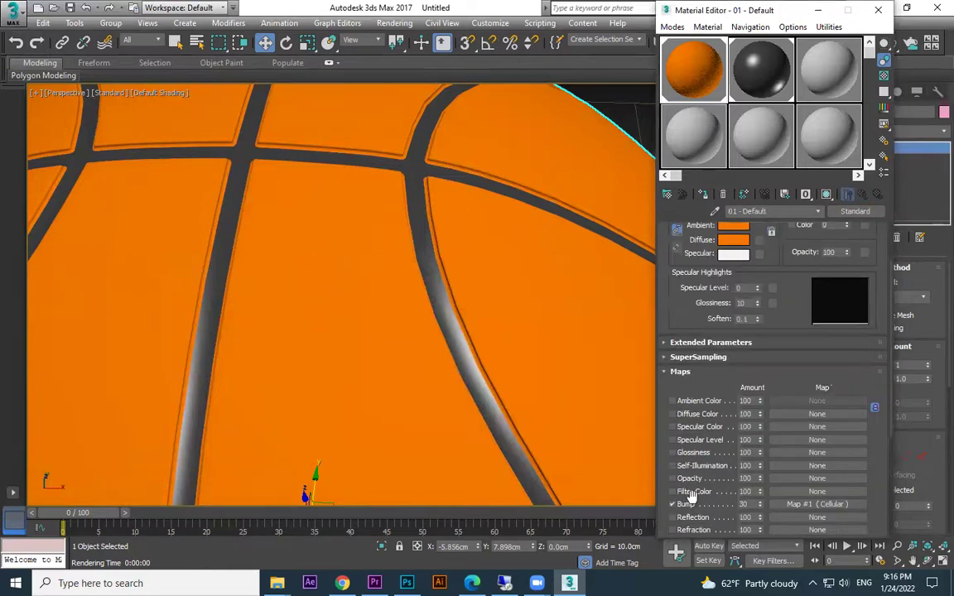
Try a Bump amount of 73 on the orange material and render the close-up of the ball.
left_click_drag(761, 500, 771, 474)
key("shift+q")
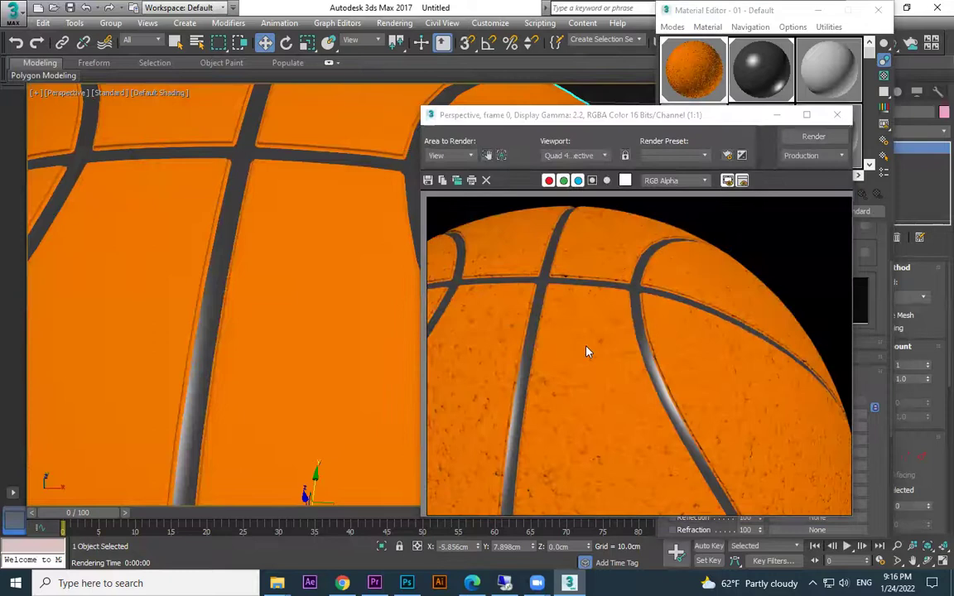
left_click(837, 115)
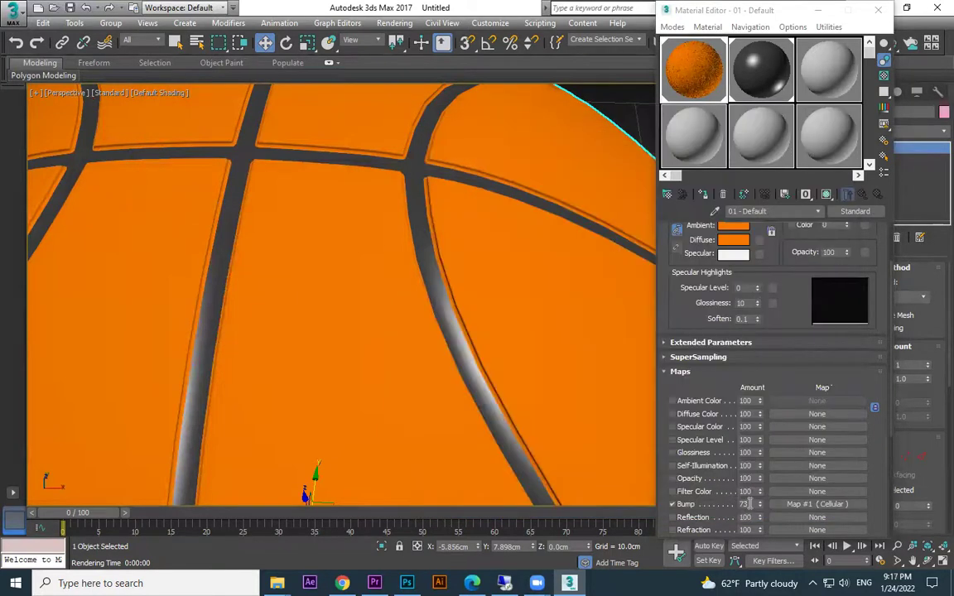
Try a Bump amount of 55 on the orange material and render the close-up again.
double_click(745, 504)
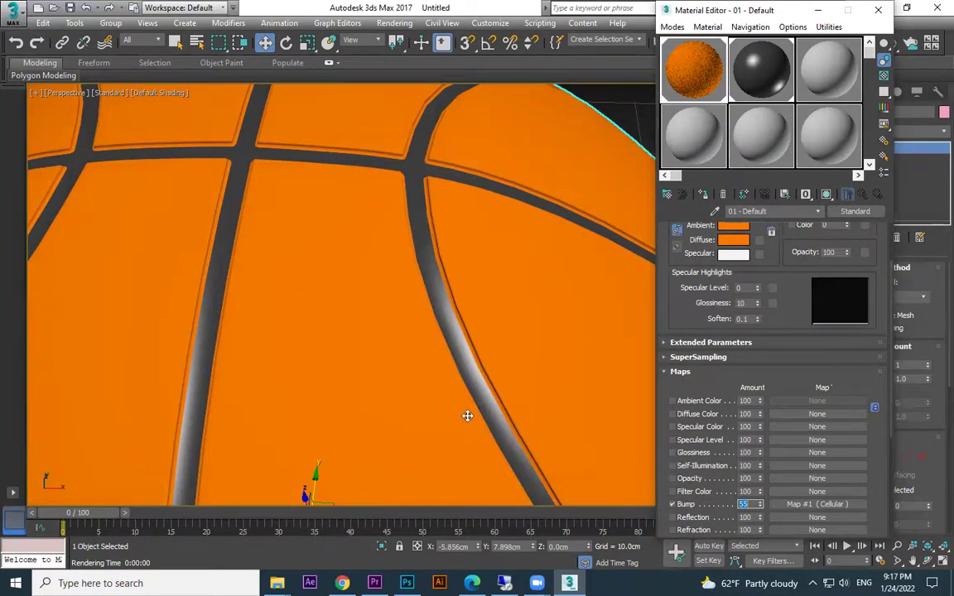
left_click(474, 371)
key("shift+q")
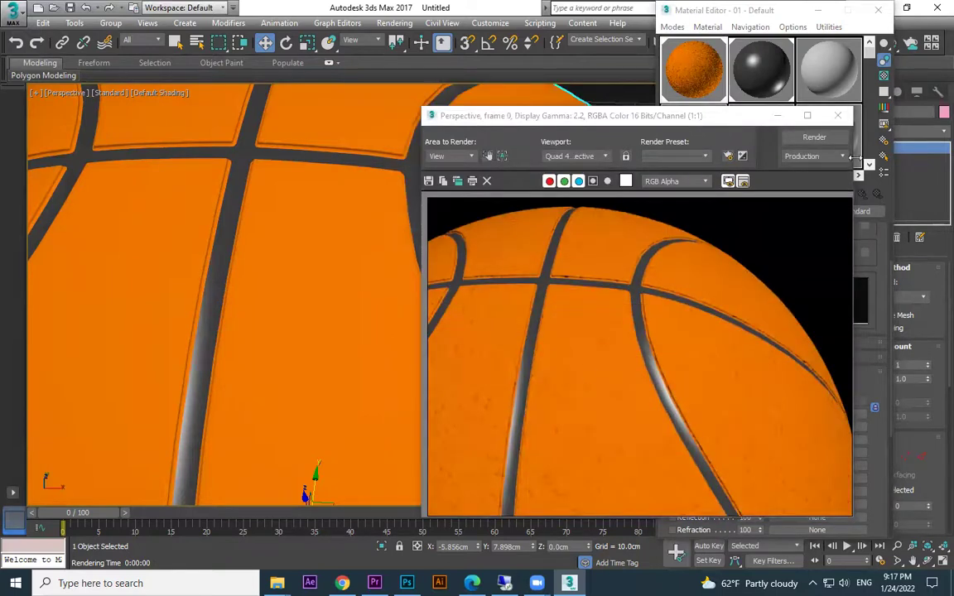
left_click(837, 115)
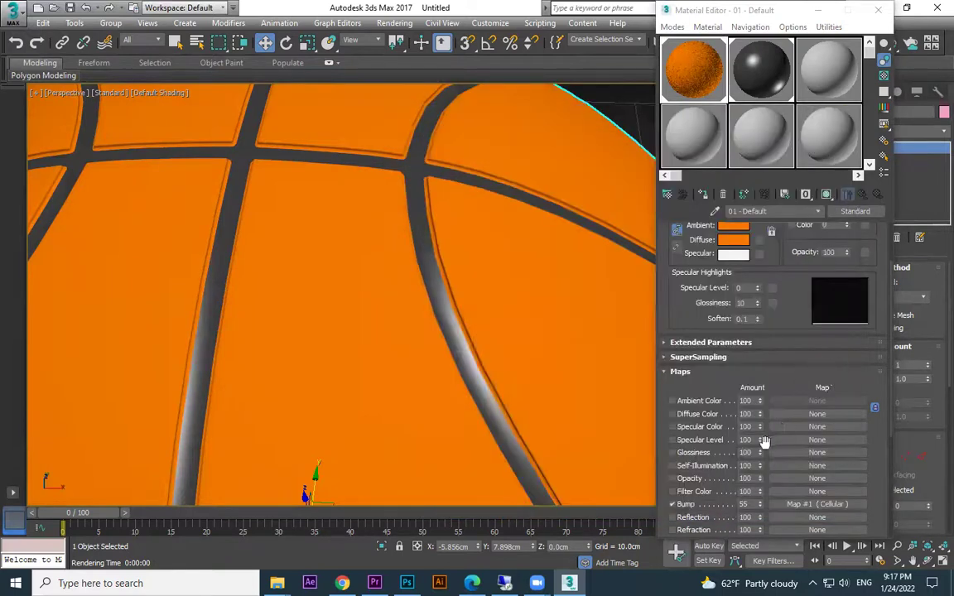
Set the orange material's Bump amount to 40 and render the close-up.
double_click(748, 504)
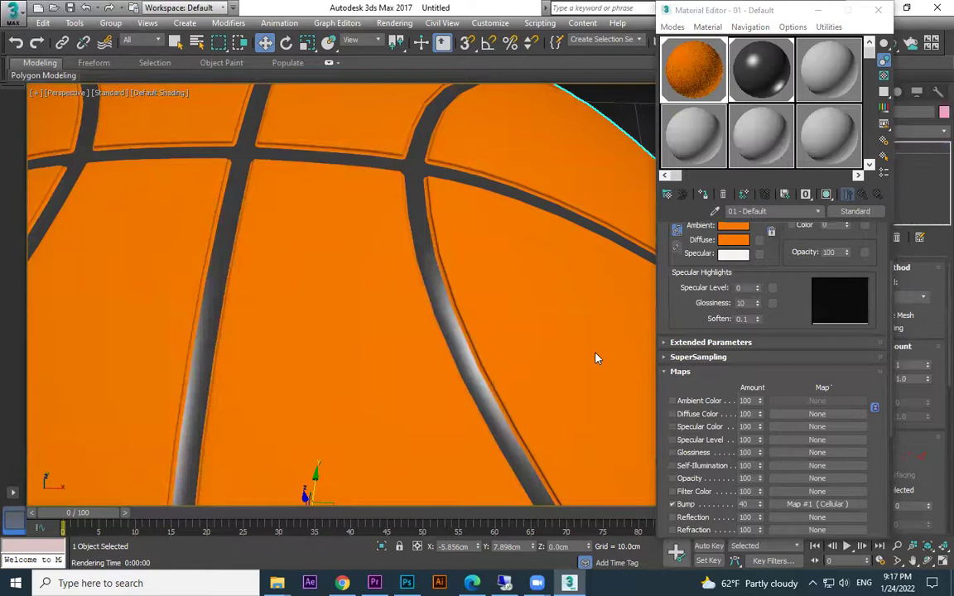
key("shift+q")
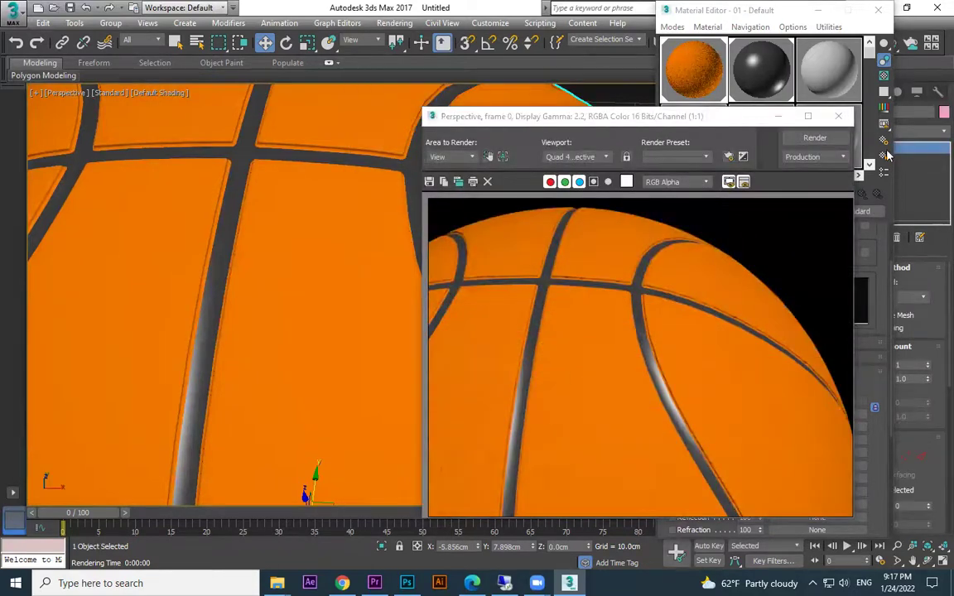
left_click(839, 116)
Minimize the Material Editor, deselect the ball, and render it from a wider view and as a seam close-up to check the bump.
left_click(818, 10)
middle_click_drag(570, 331, 688, 236)
left_click(679, 253)
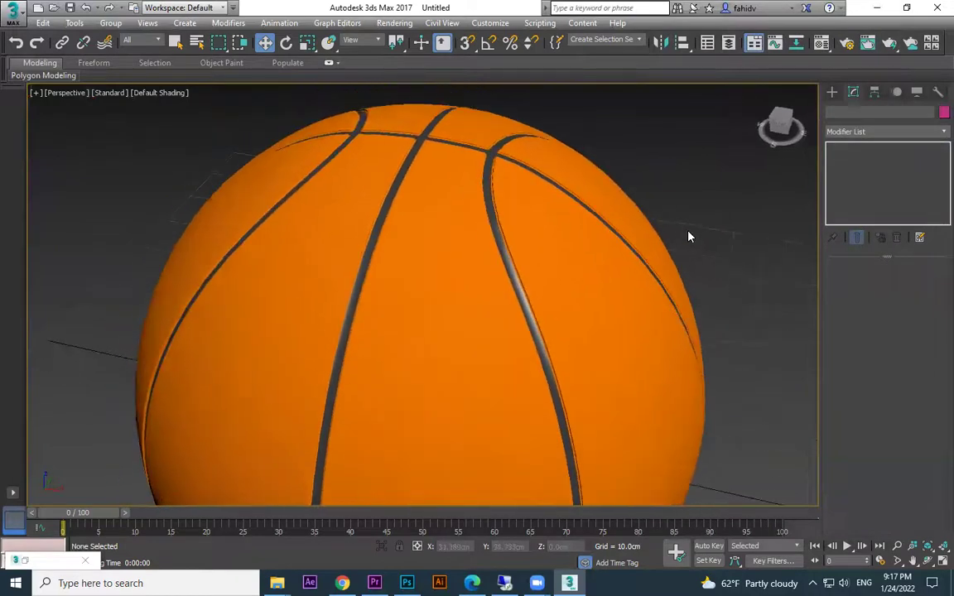
key("shift+q")
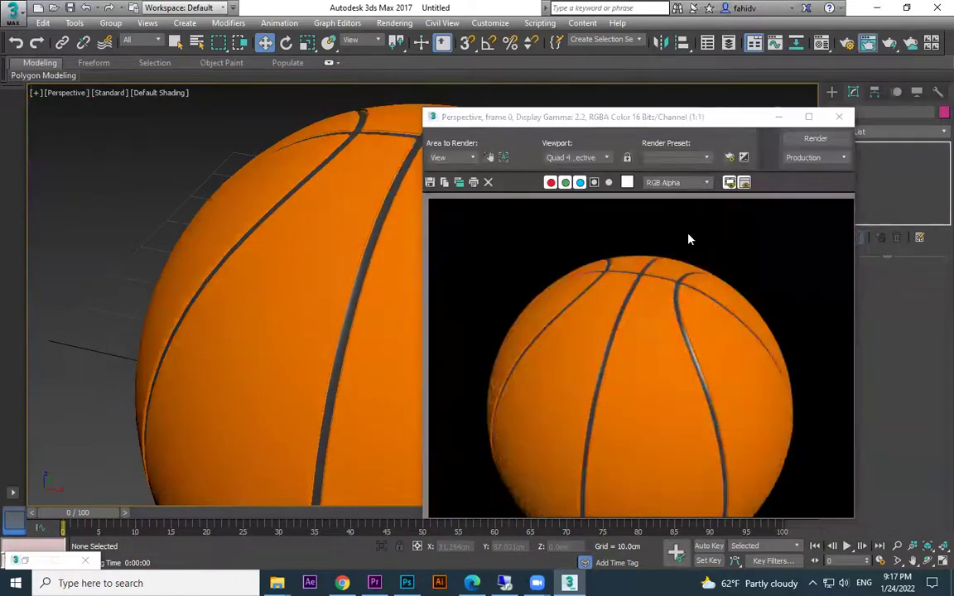
left_click(838, 116)
scroll(636, 264, "up", 6)
middle_click_drag(543, 226, 479, 266, "alt")
key("shift+q")
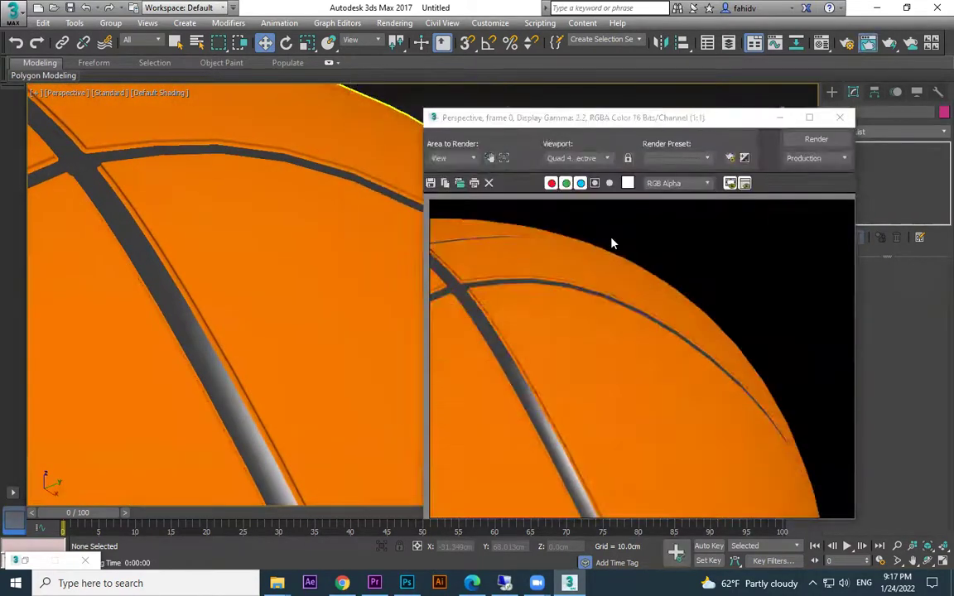
left_click(840, 117)
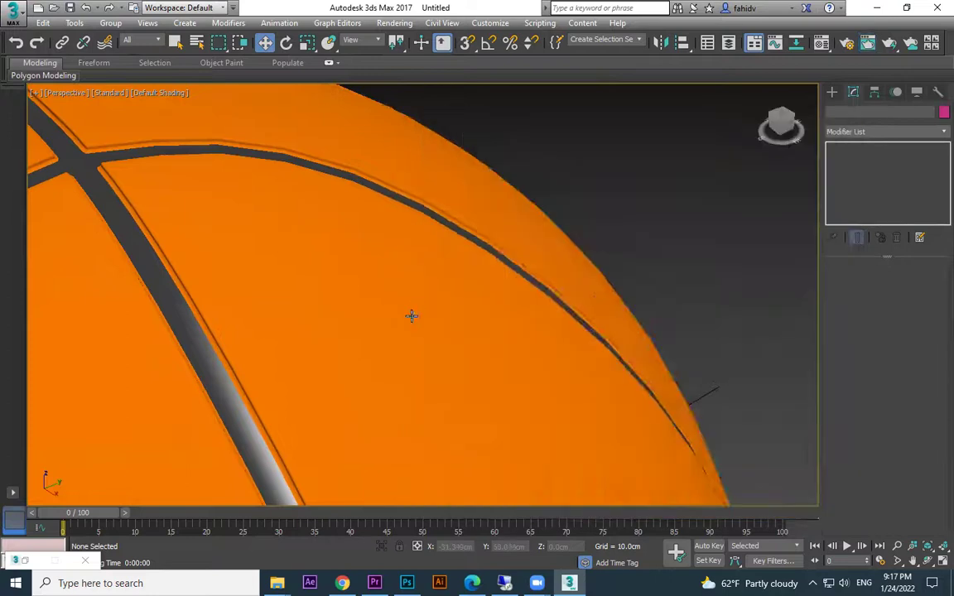
Render the ball from a distant view and from an angled view of its upper seams to examine the finish.
middle_click_drag(411, 316, 517, 221, "alt")
scroll(483, 268, "down", 3)
scroll(497, 239, "down", 8)
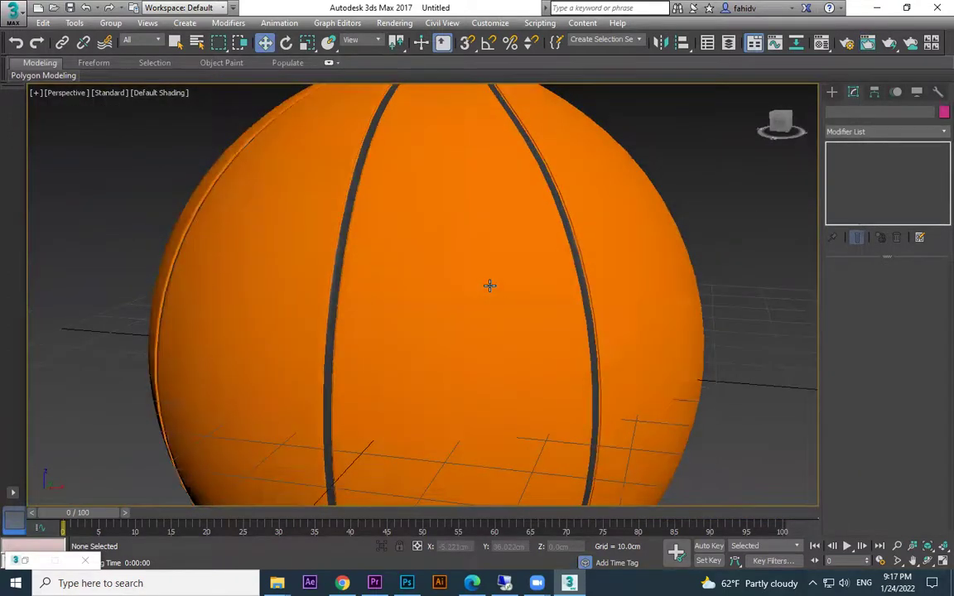
middle_click_drag(556, 275, 557, 269)
key("shift+q")
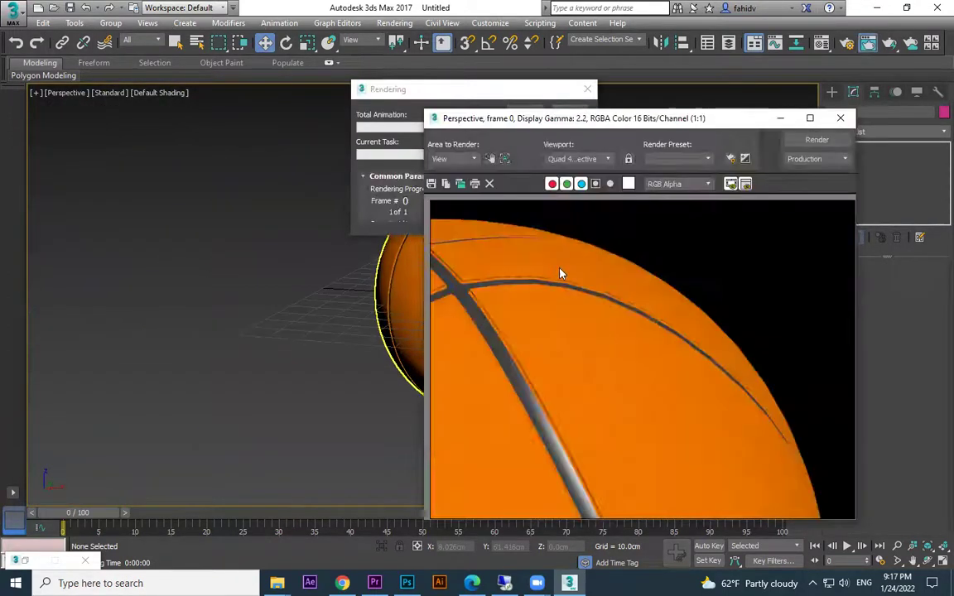
left_click(840, 118)
scroll(584, 243, "up", 5)
middle_click_drag(584, 243, 608, 330, "alt")
key("shift+q")
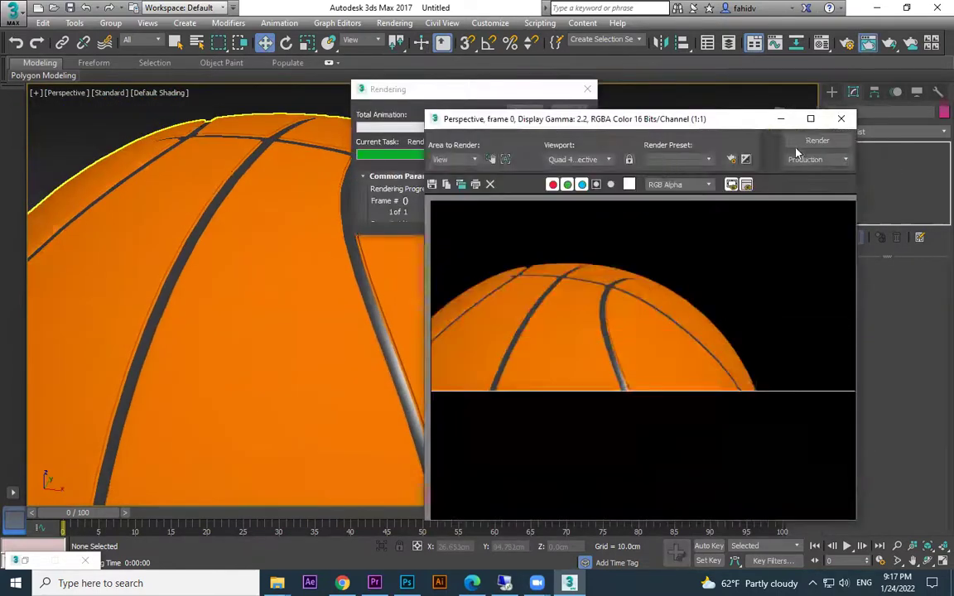
left_click(841, 118)
key("shift+q")
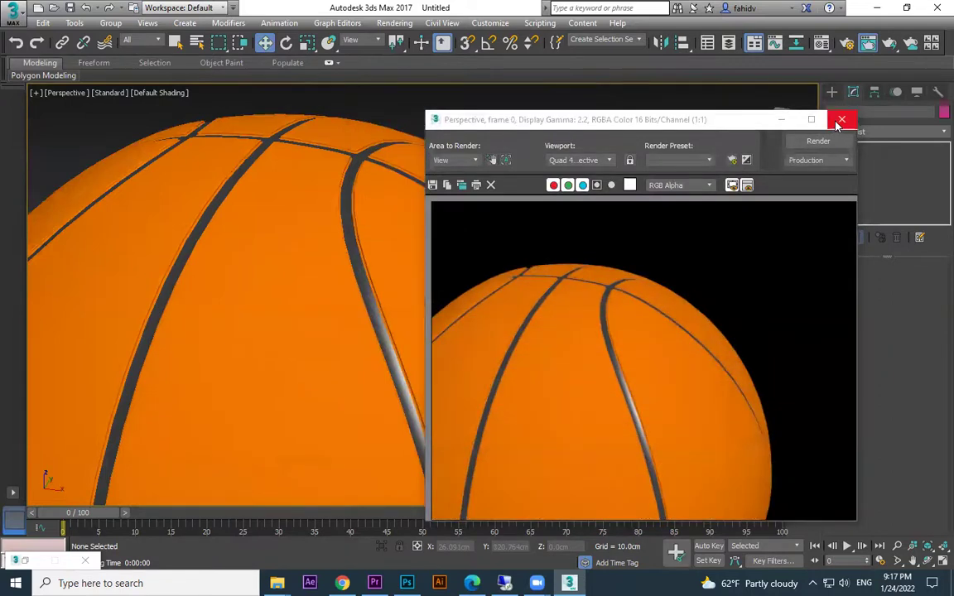
left_click(841, 118)
Try a bright blue with RGB 0, 150, 255 and another orange as the ball material's diffuse colour.
key("m")
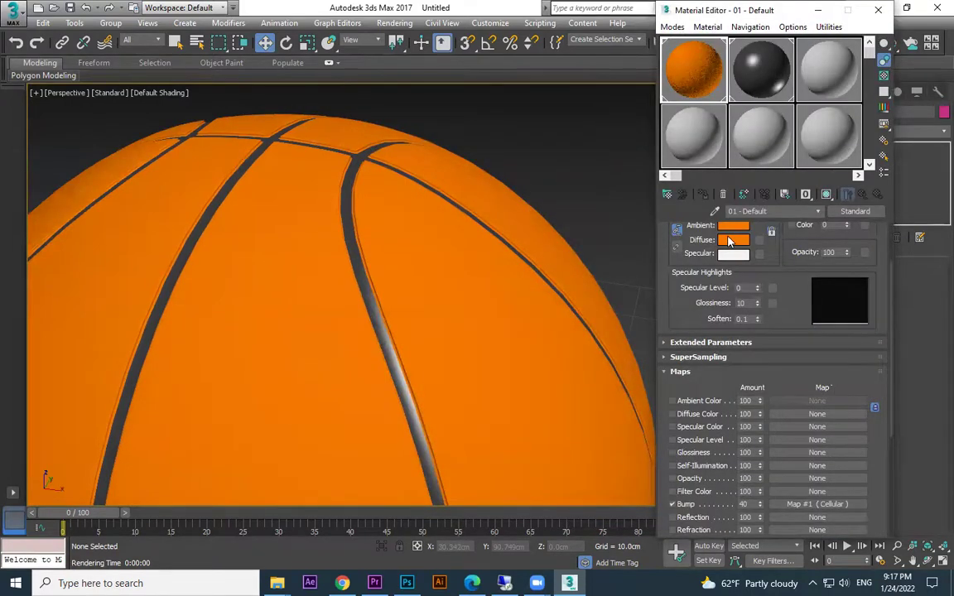
left_click(730, 240)
left_click(328, 88)
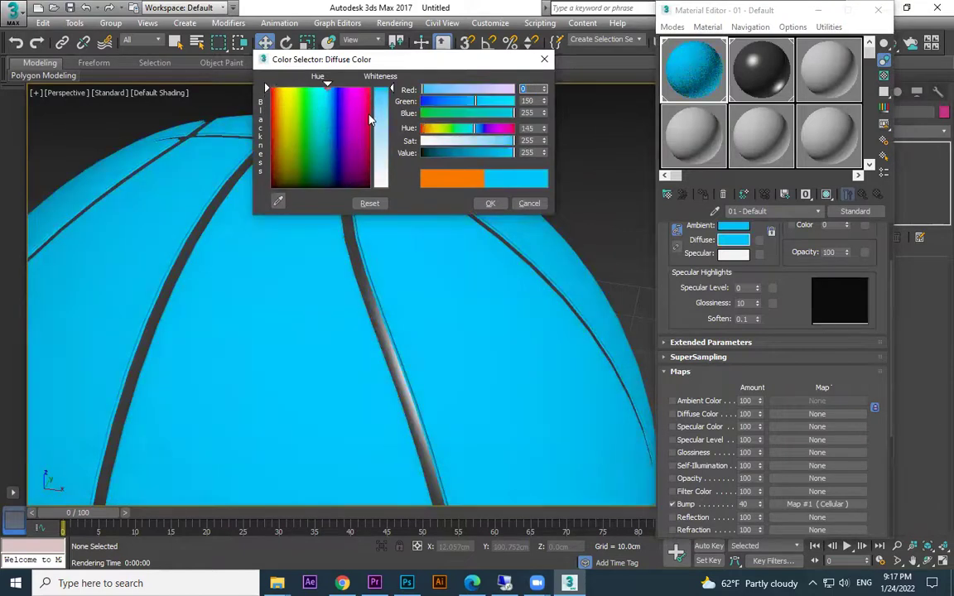
left_click(274, 88)
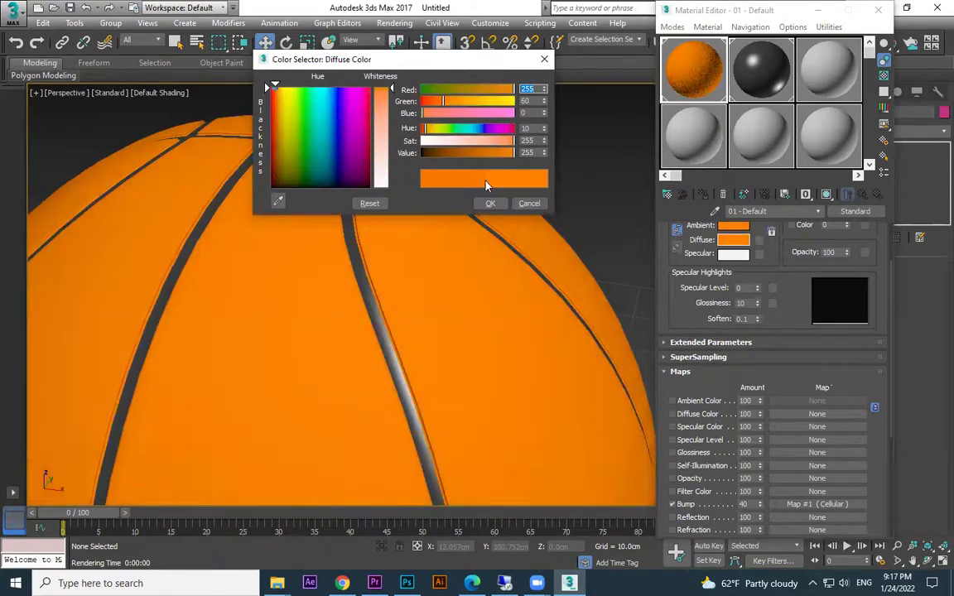
left_click(545, 59)
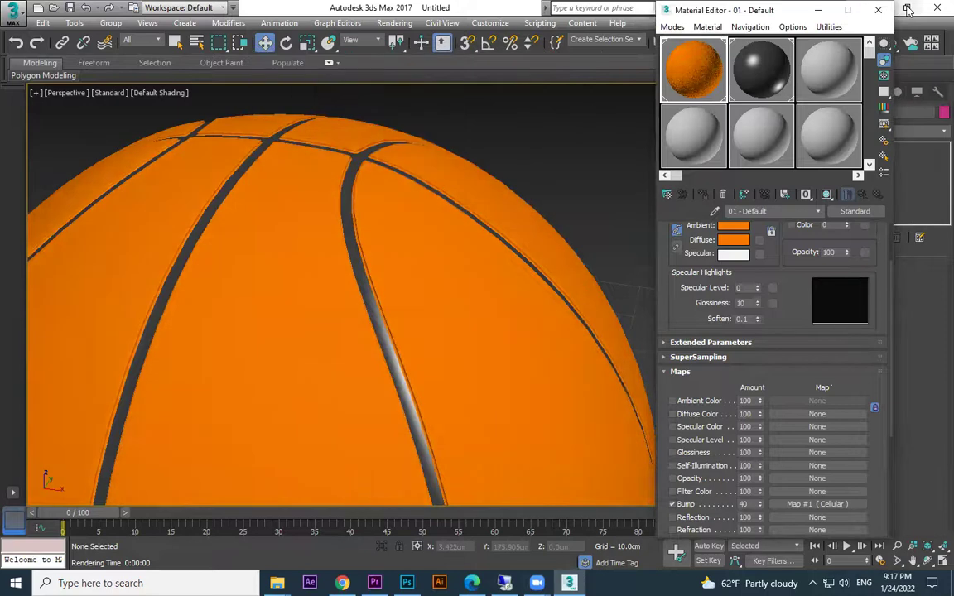
Close the Material Editor and view the whole basketball in the perspective viewport.
left_click(879, 10)
scroll(686, 273, "down", 3)
middle_click_drag(686, 272, 682, 230)
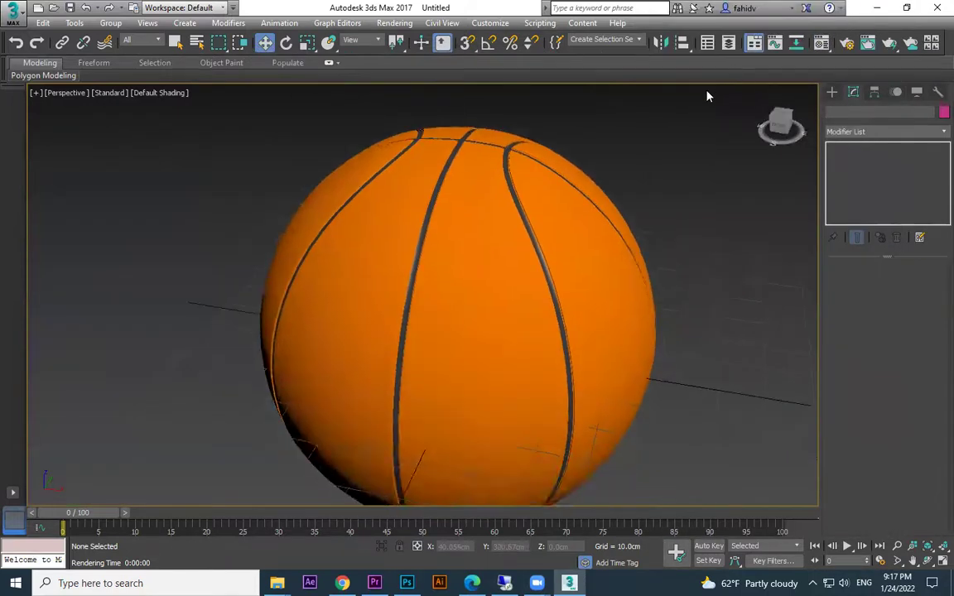